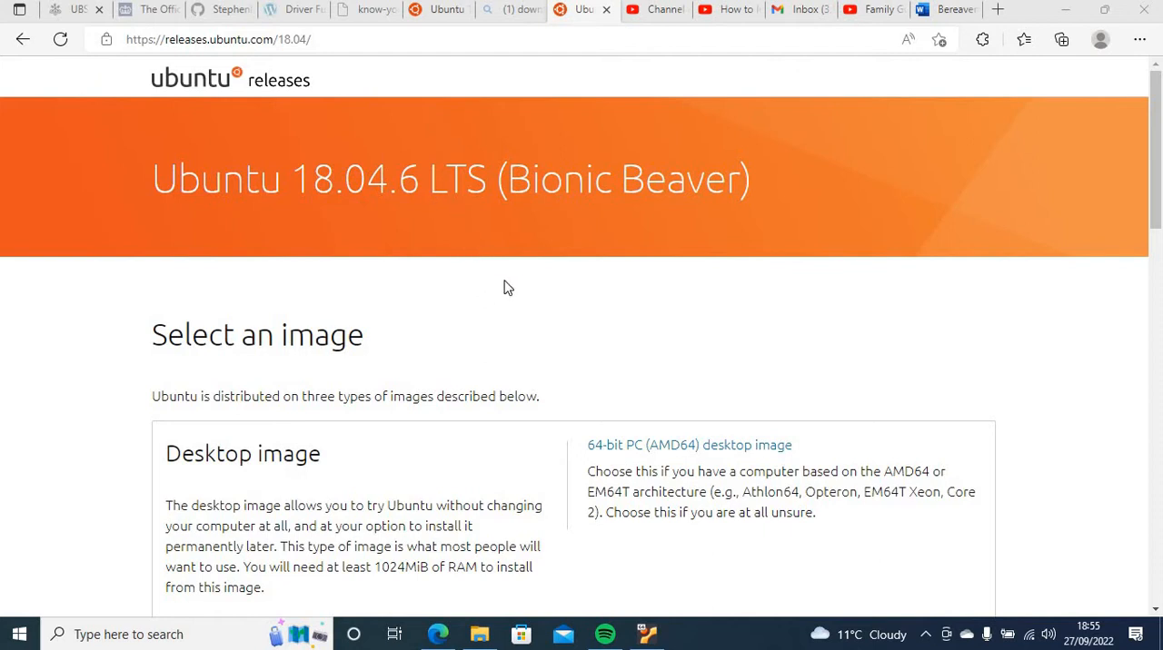
Look through the Ubuntu 18.04.6 release page for the 64-bit desktop ISO in the file listing
{"action": "left_click", "coordinate": [510, 309]}
{"action": "scroll", "coordinate": [510, 311], "scroll_direction": "down", "scroll_amount": 1}
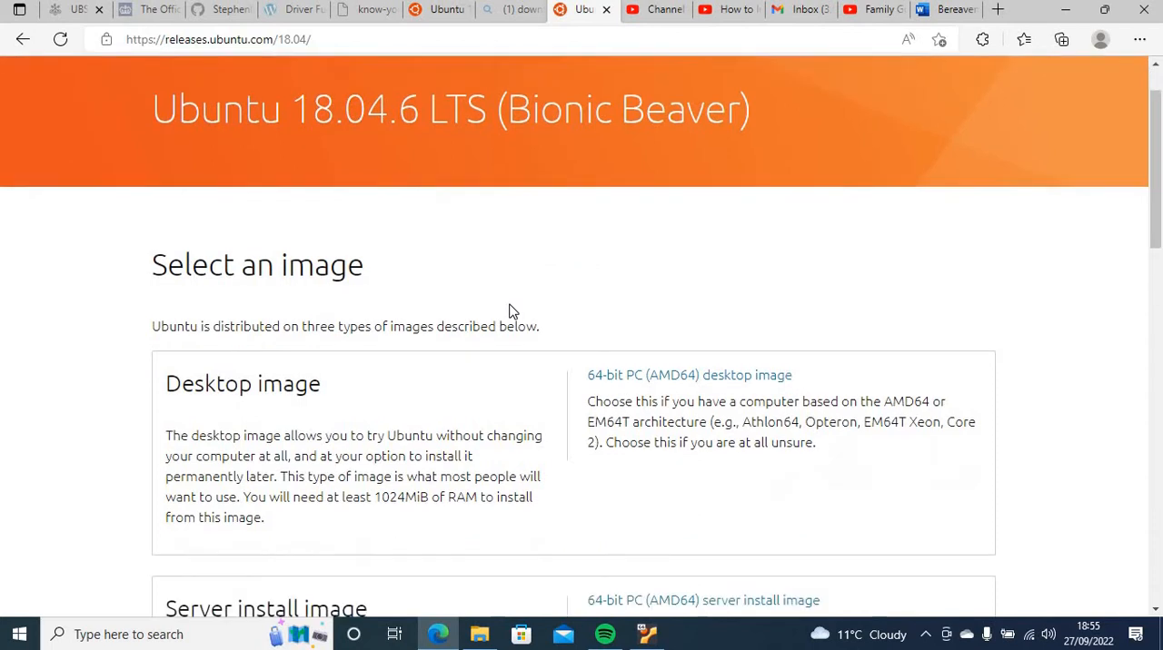
{"action": "scroll", "coordinate": [510, 310], "scroll_direction": "down", "scroll_amount": 1}
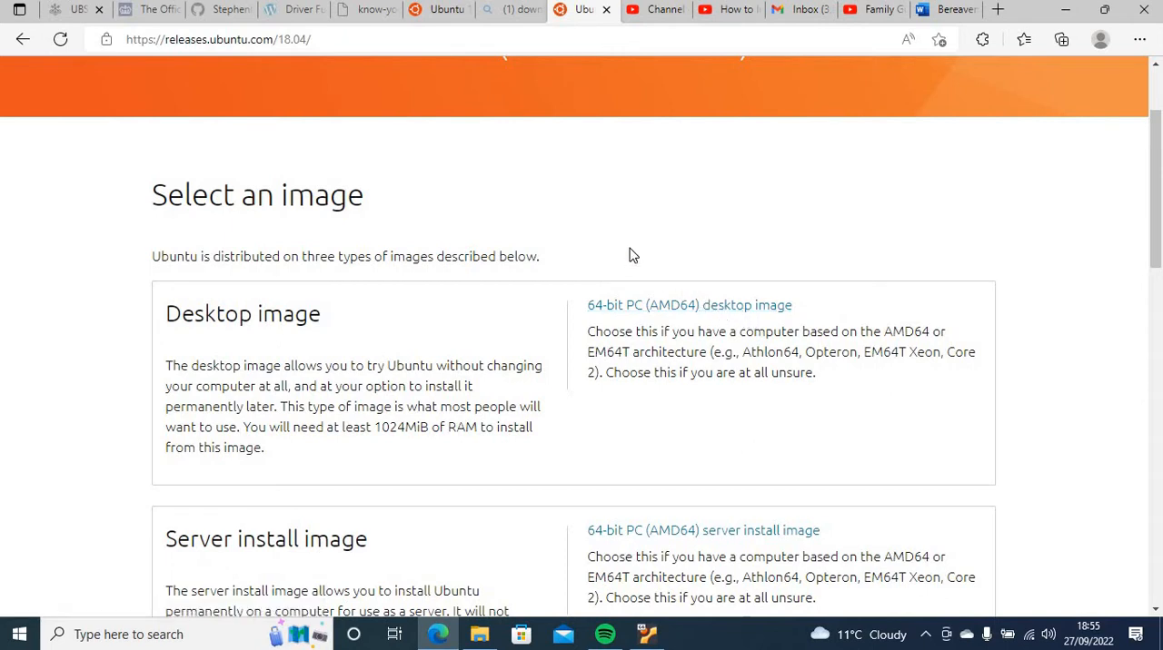
{"action": "scroll", "coordinate": [633, 255], "scroll_direction": "down", "scroll_amount": 9}
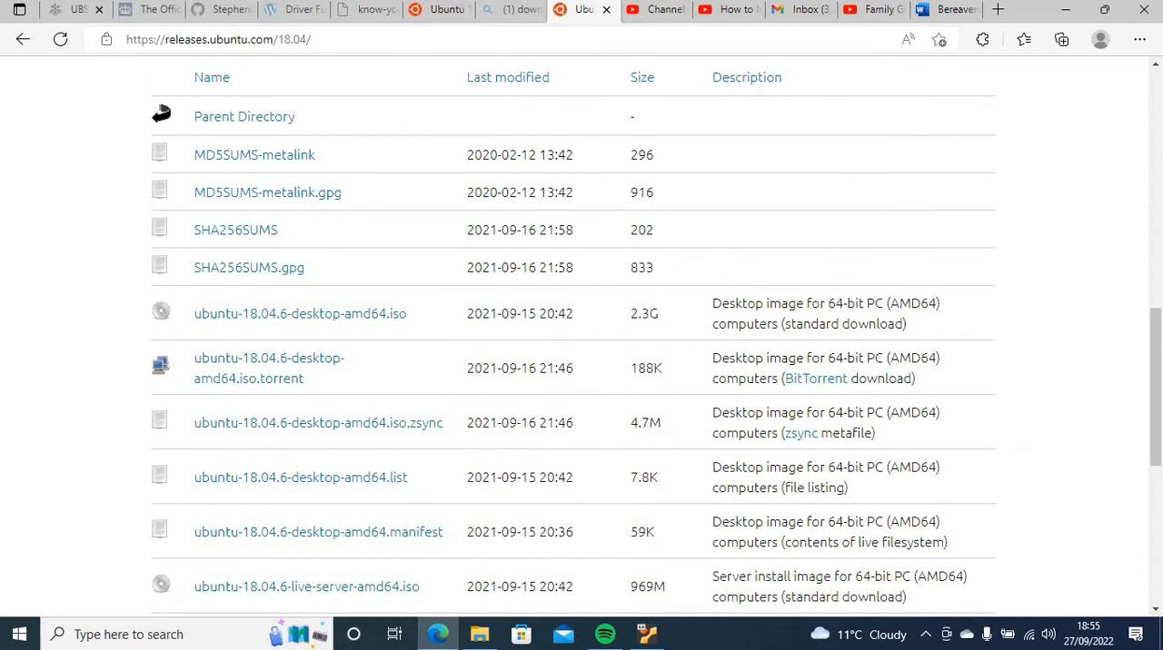
{"action": "scroll", "coordinate": [326, 234], "scroll_direction": "down", "scroll_amount": 1}
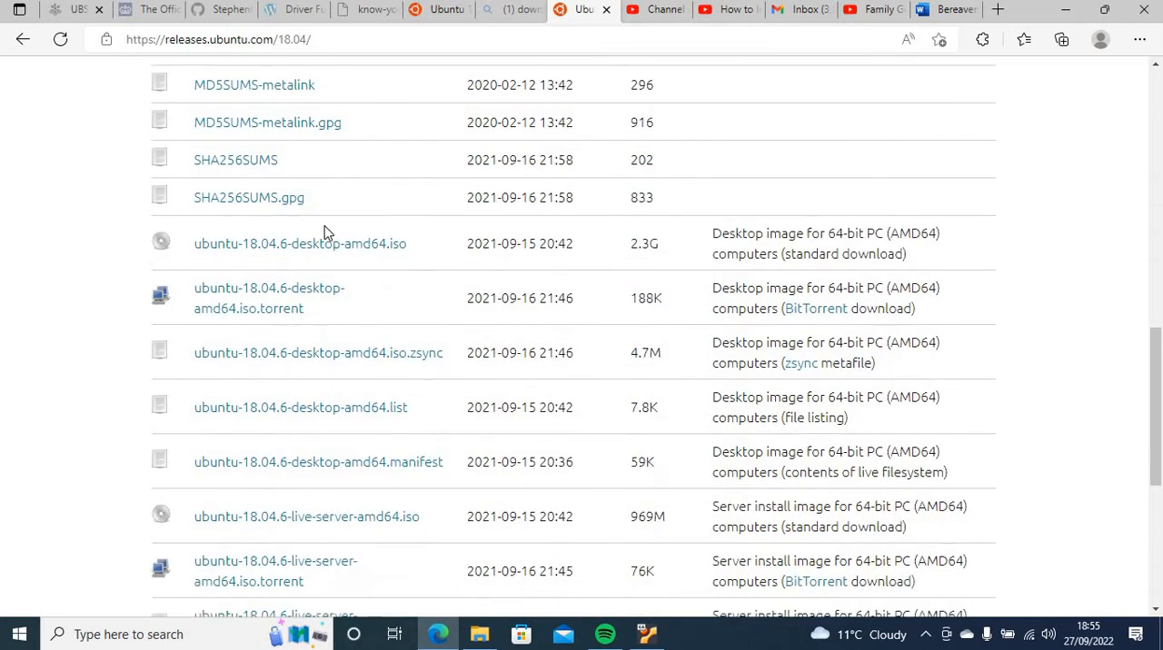
{"action": "scroll", "coordinate": [327, 234], "scroll_direction": "down", "scroll_amount": 1}
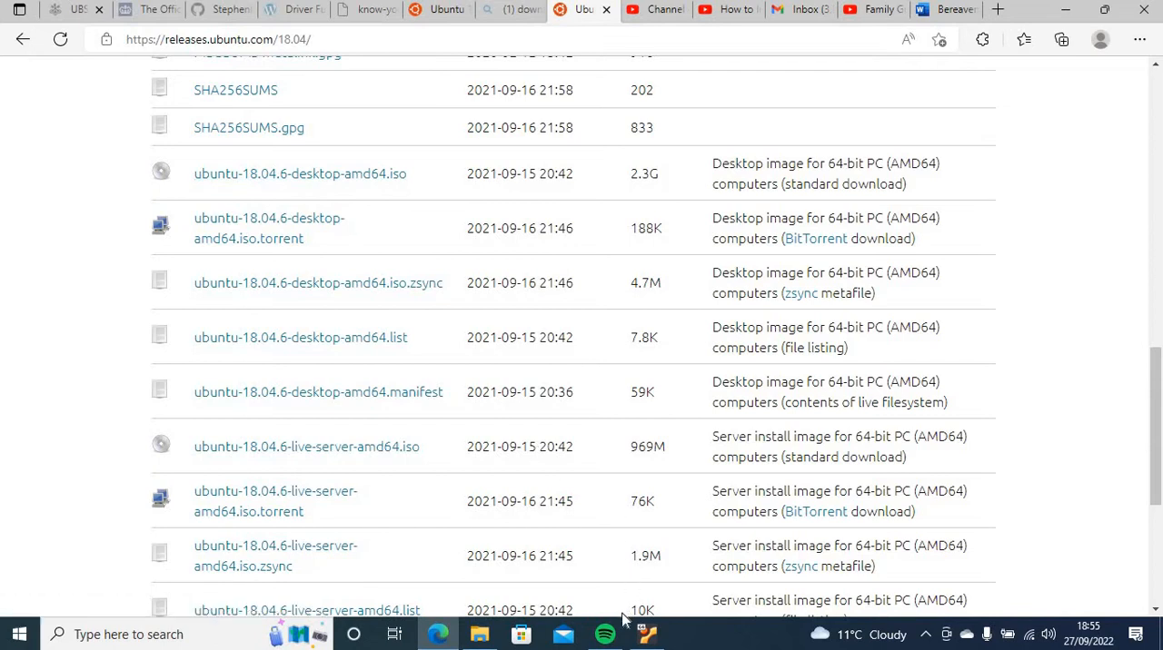
Switch to File Explorer and locate the ubuntu-18.04.6-desktop-amd64 disc image in the Downloads folder
{"action": "left_click", "coordinate": [487, 639]}
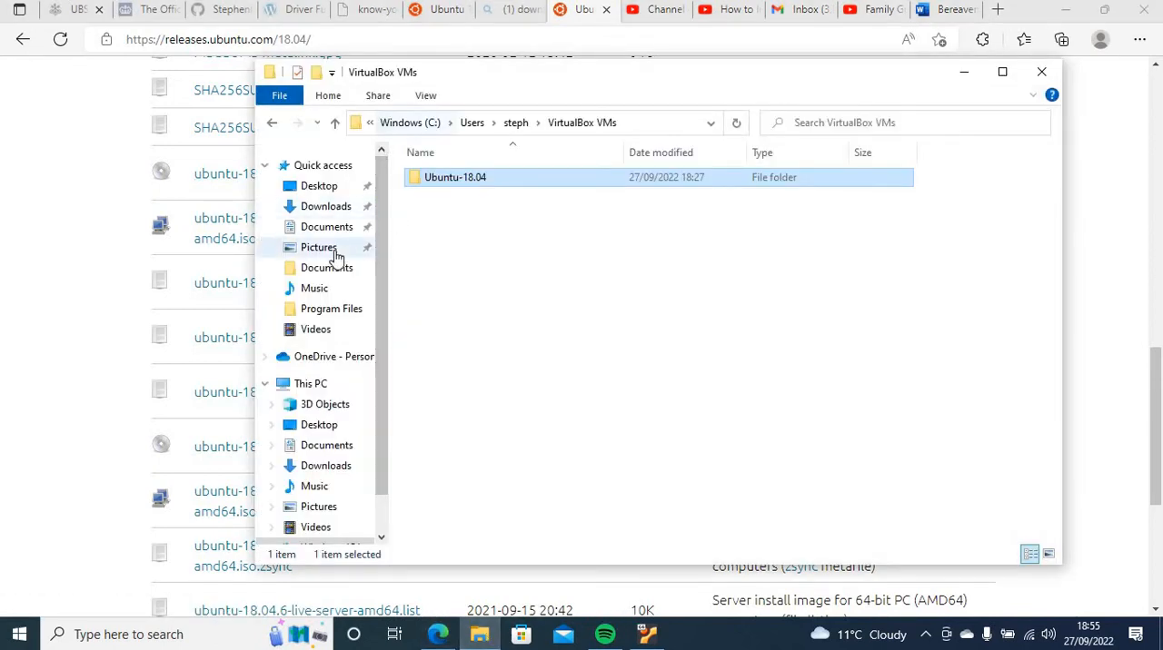
{"action": "left_click", "coordinate": [327, 207]}
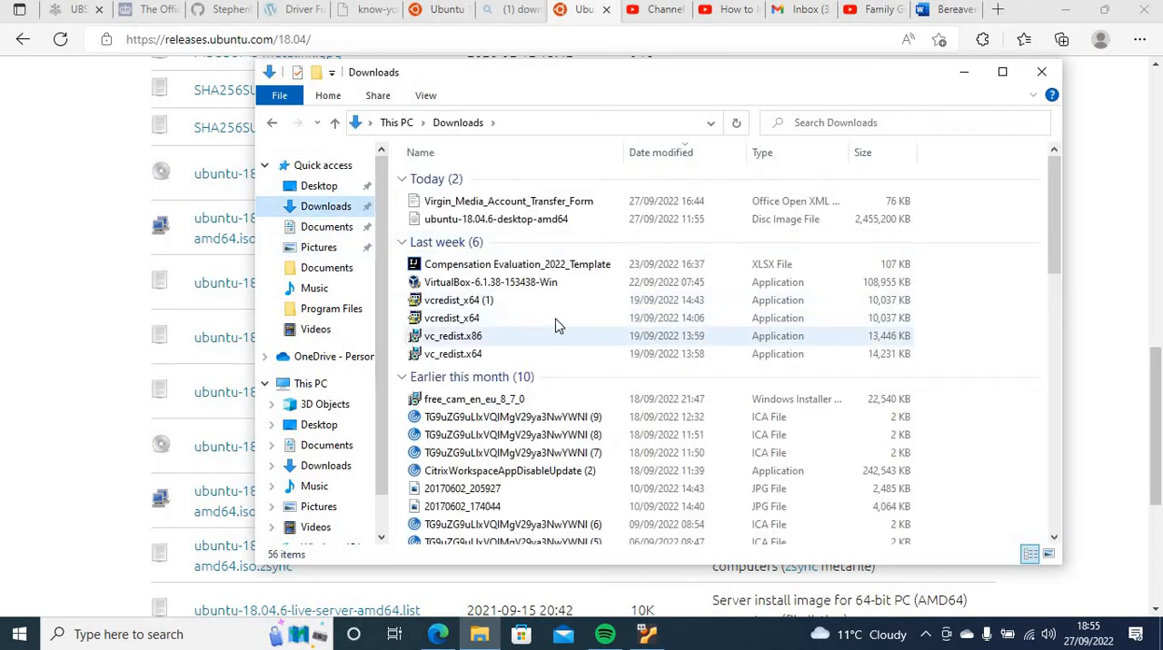
{"action": "left_click", "coordinate": [506, 222]}
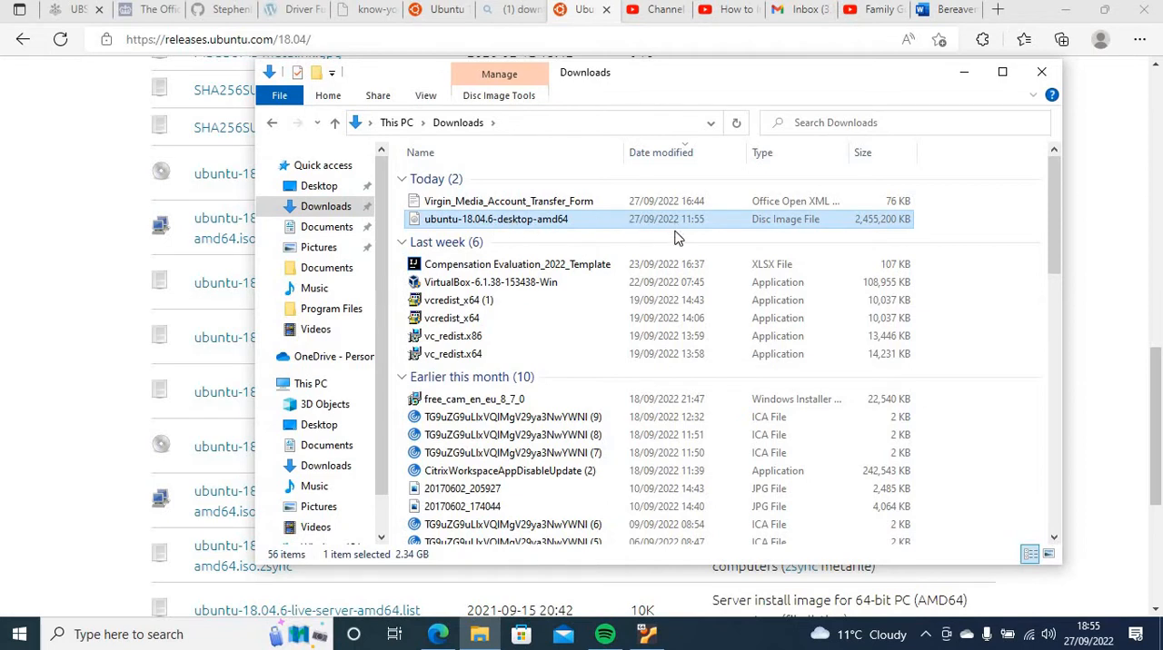
Launch Oracle VM VirtualBox from the desktop, minimizing the browser and the Downloads window
{"action": "left_click", "coordinate": [1118, 324]}
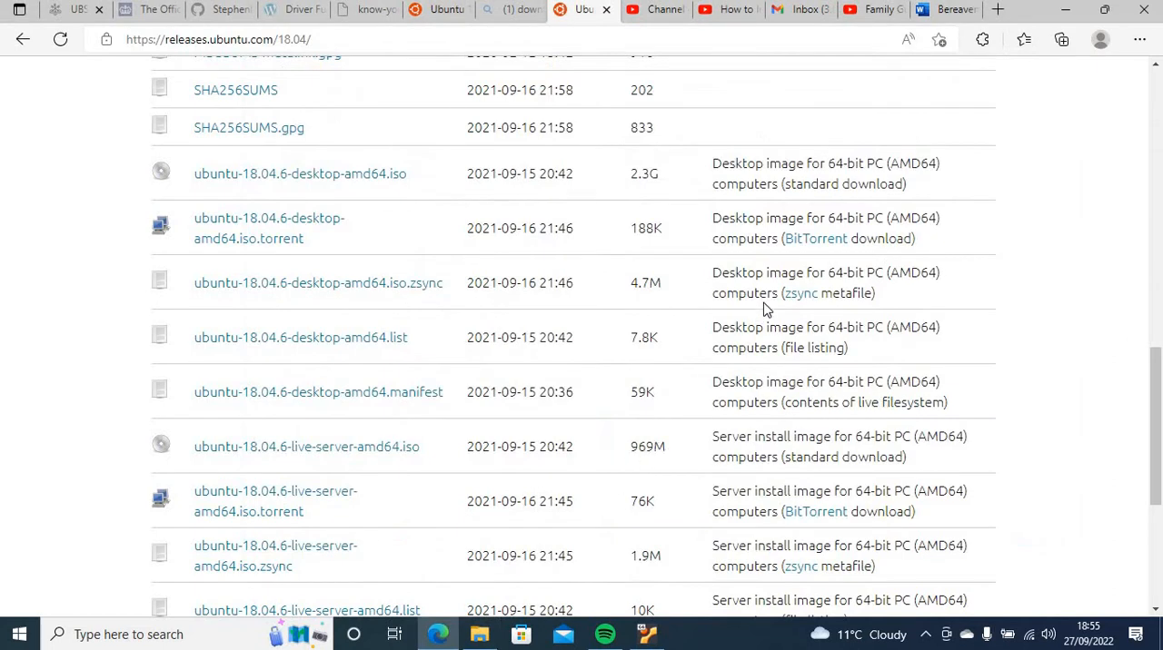
{"action": "left_click", "coordinate": [1056, 17]}
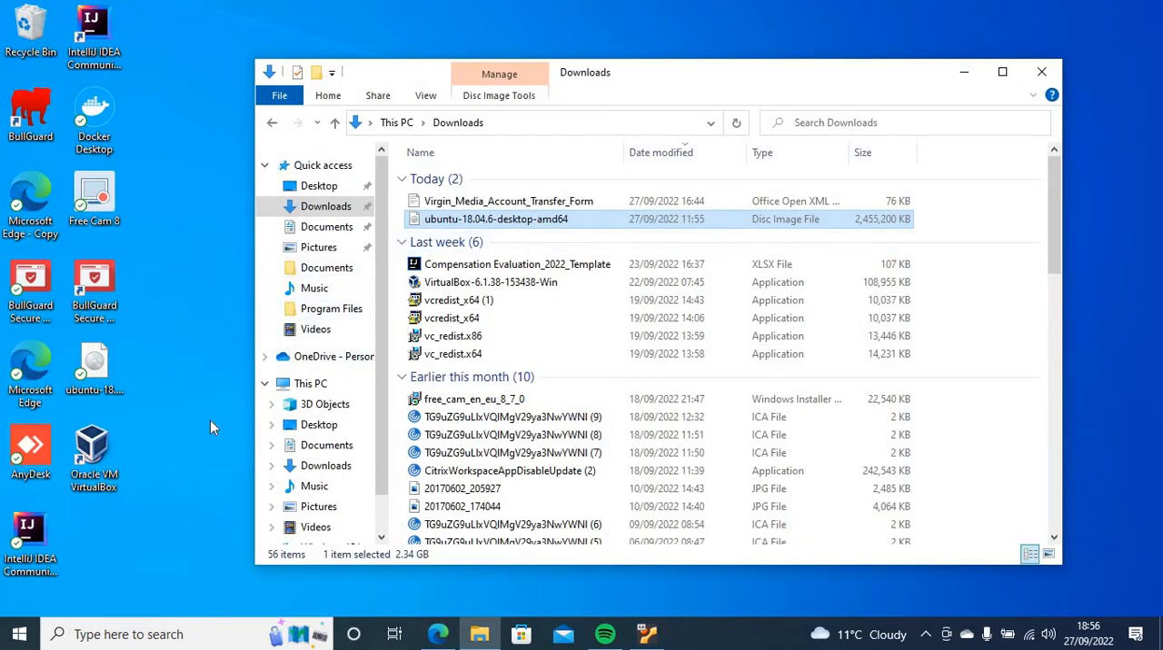
{"action": "left_click", "coordinate": [103, 460]}
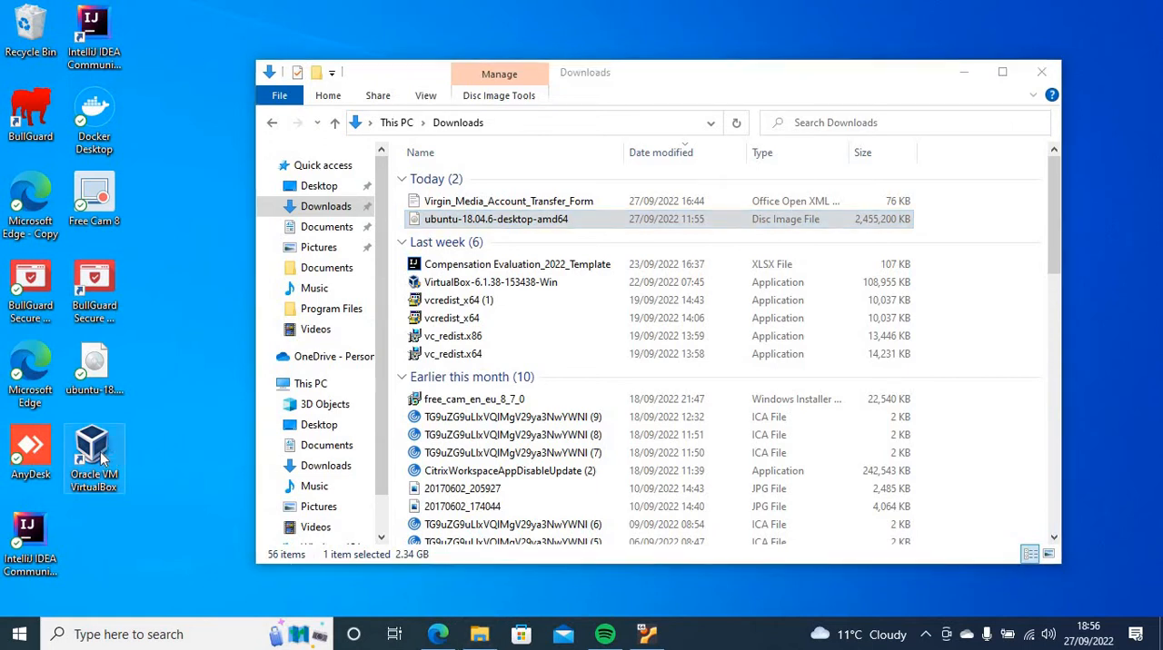
{"action": "double_click", "coordinate": [102, 461]}
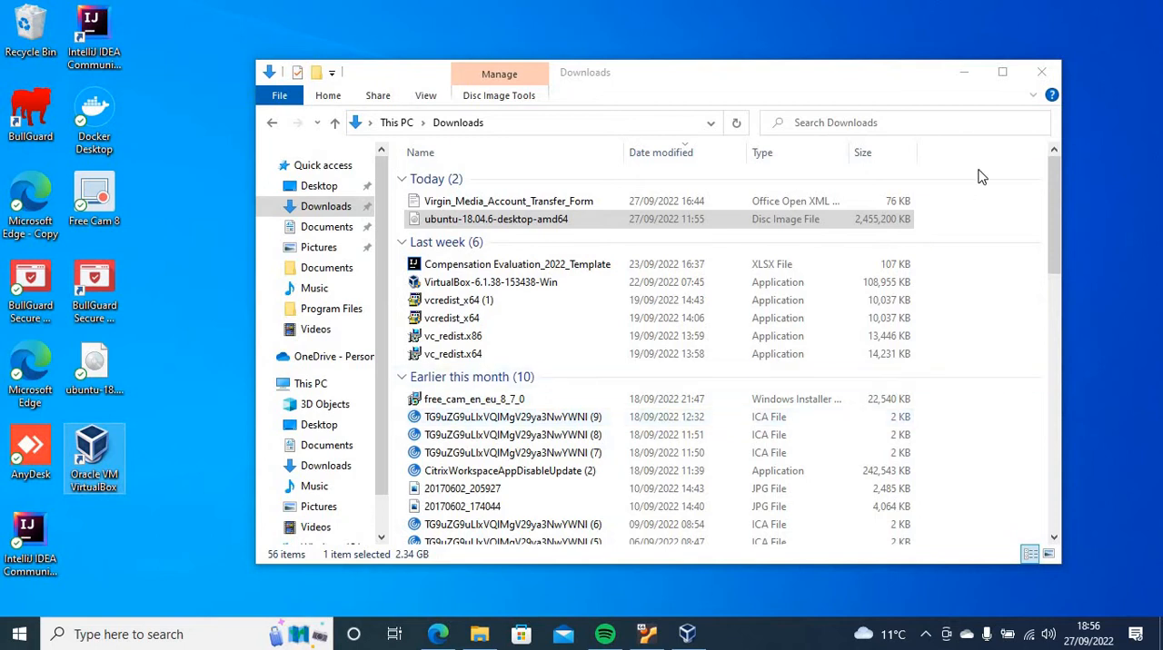
{"action": "left_click", "coordinate": [962, 76]}
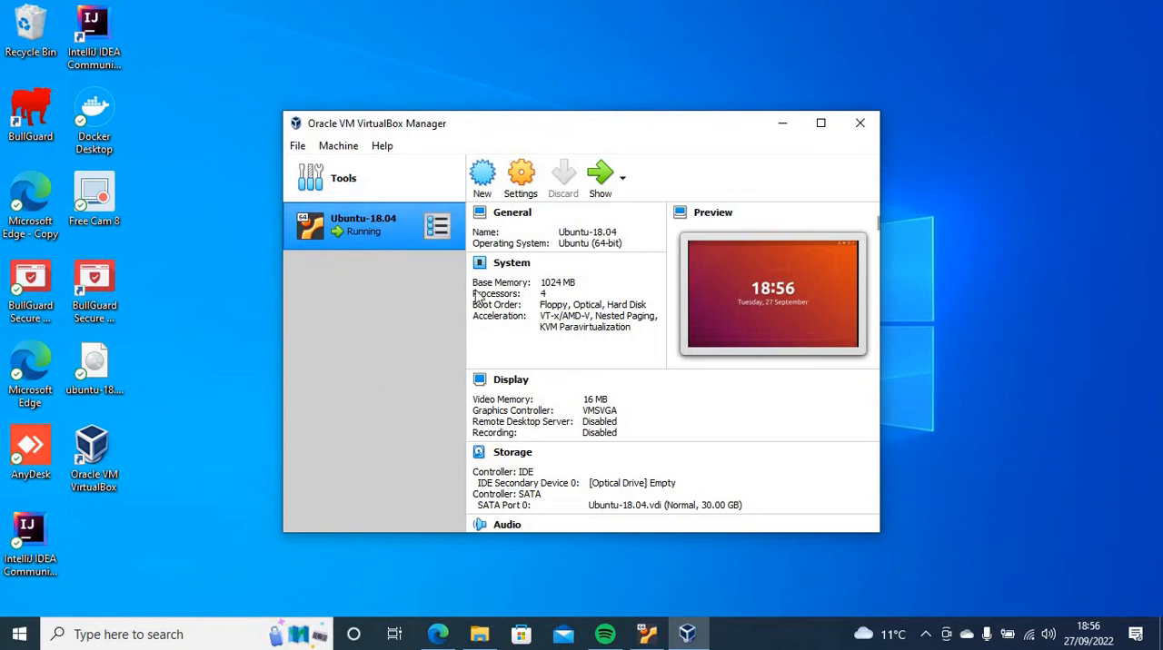
Shut down the running Ubuntu-18.04 virtual machine by powering it off
{"action": "left_click", "coordinate": [646, 630]}
{"action": "left_click", "coordinate": [785, 8]}
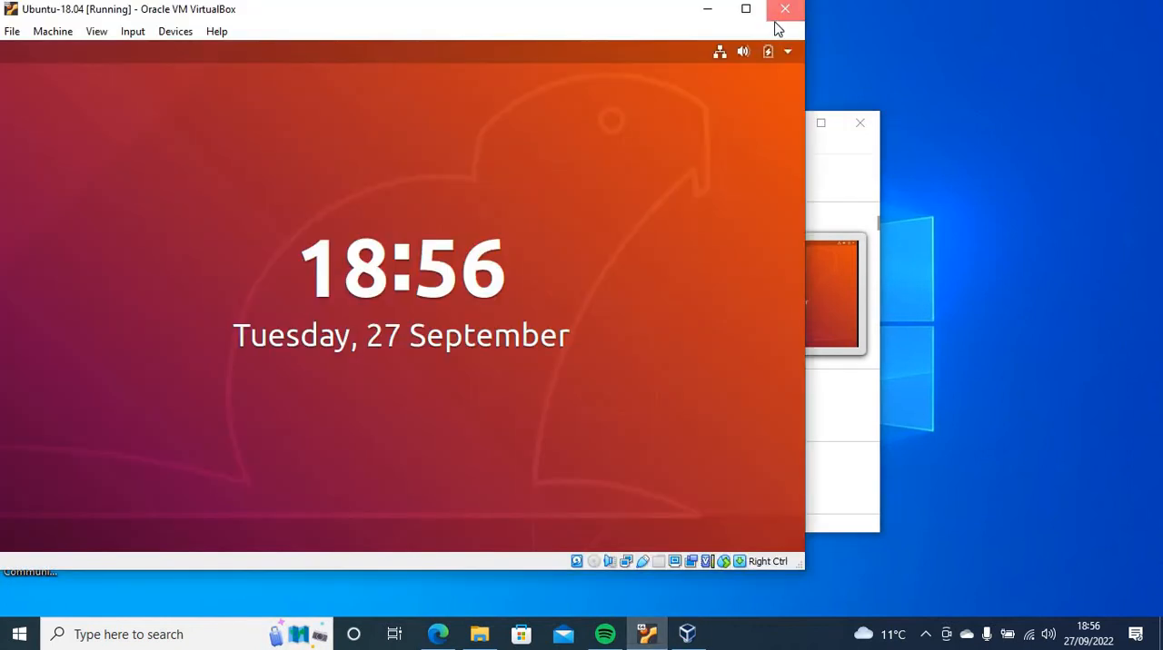
{"action": "left_click", "coordinate": [332, 338]}
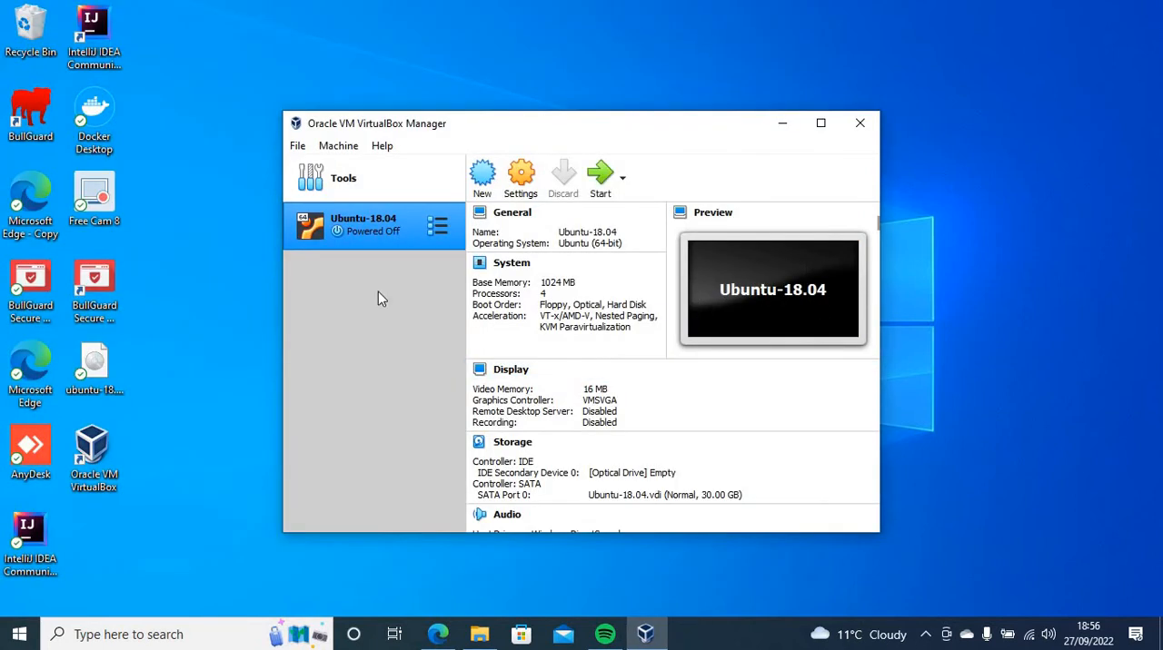
Begin creating a new virtual machine and name it Ubuntu-18.04.6
{"action": "left_click", "coordinate": [484, 175]}
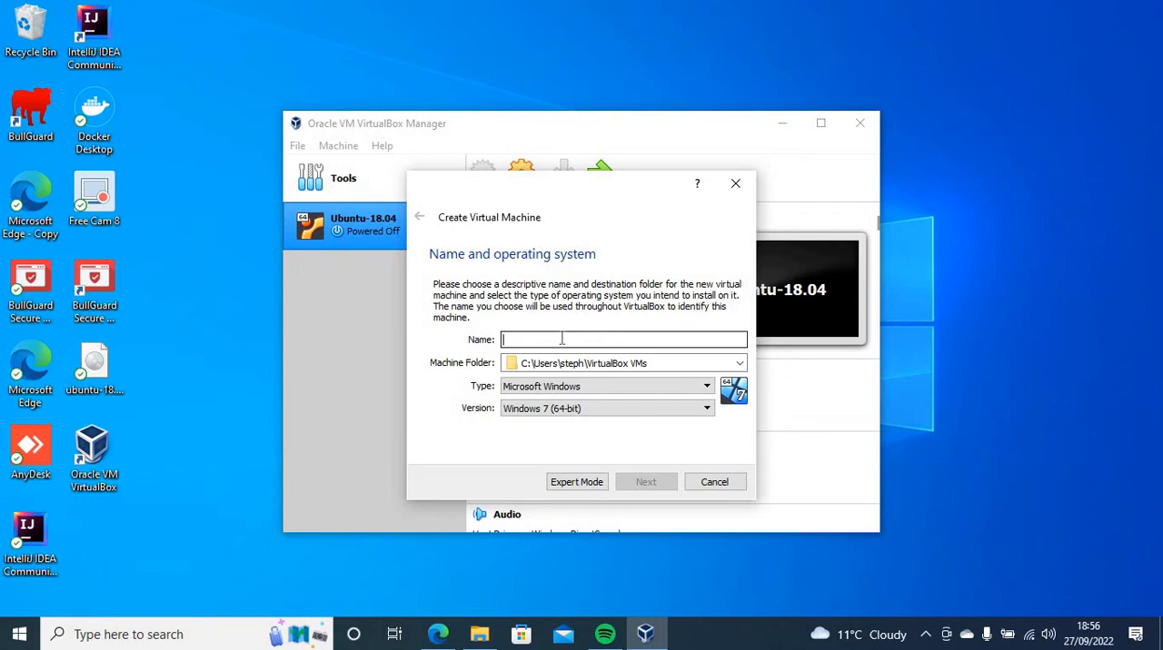
{"action": "type", "text": "Ubuntu-18.04.6"}
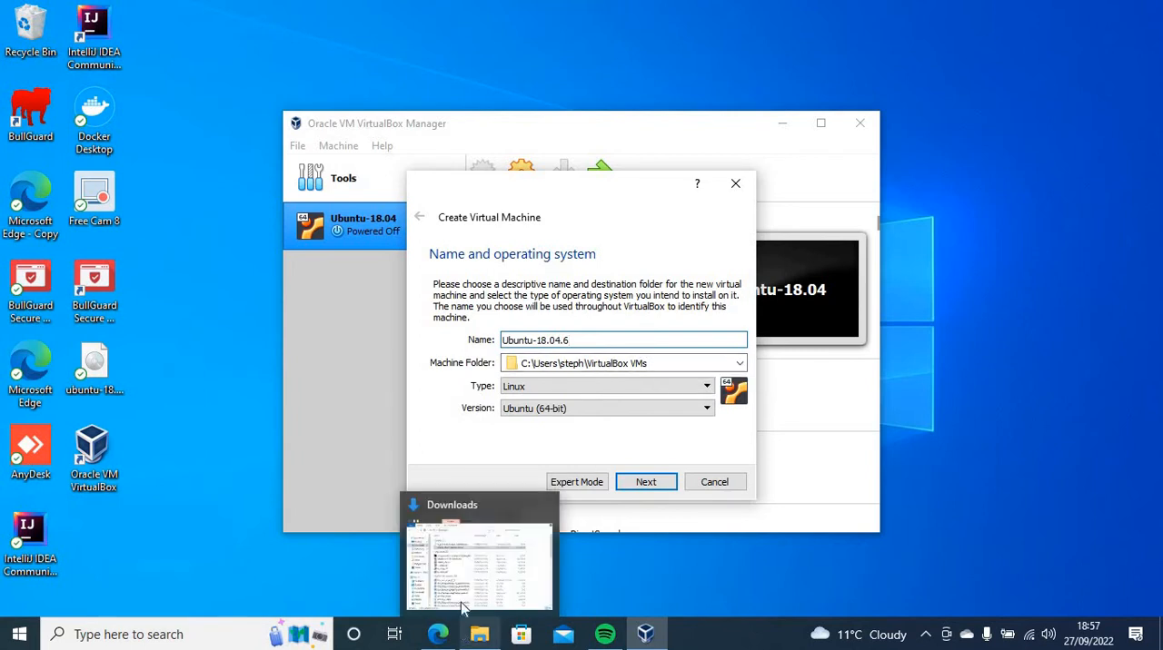
In File Explorer, browse from the C: drive through the user's home folder to inspect the VirtualBox VMs folder
{"action": "left_click", "coordinate": [463, 606]}
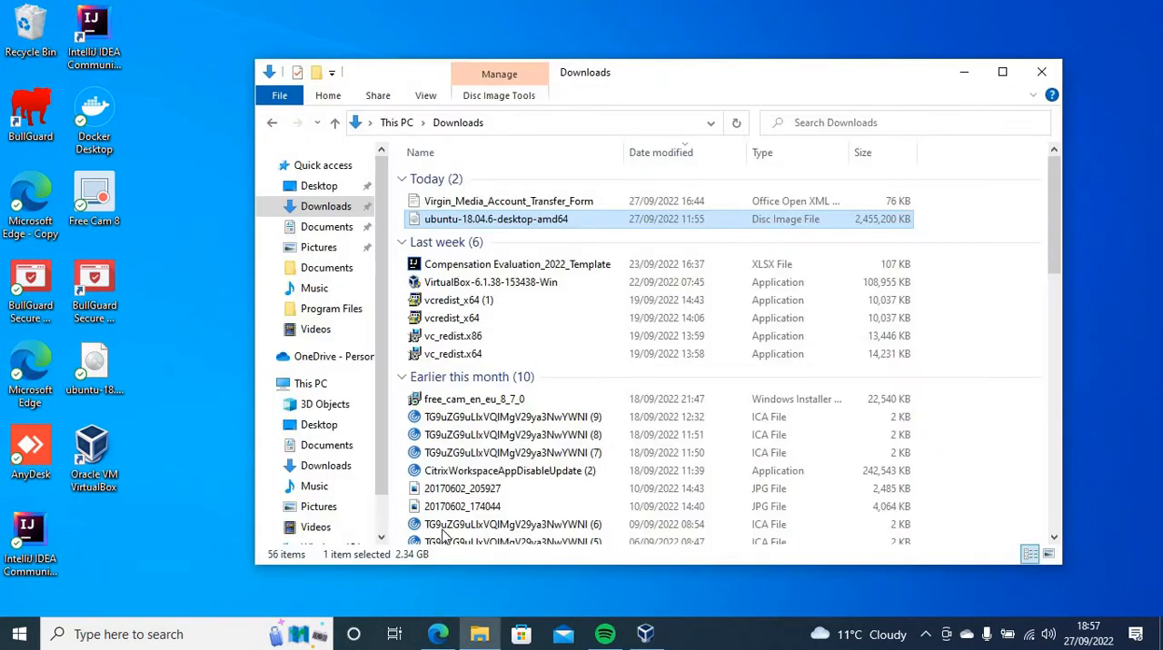
{"action": "left_click", "coordinate": [328, 385]}
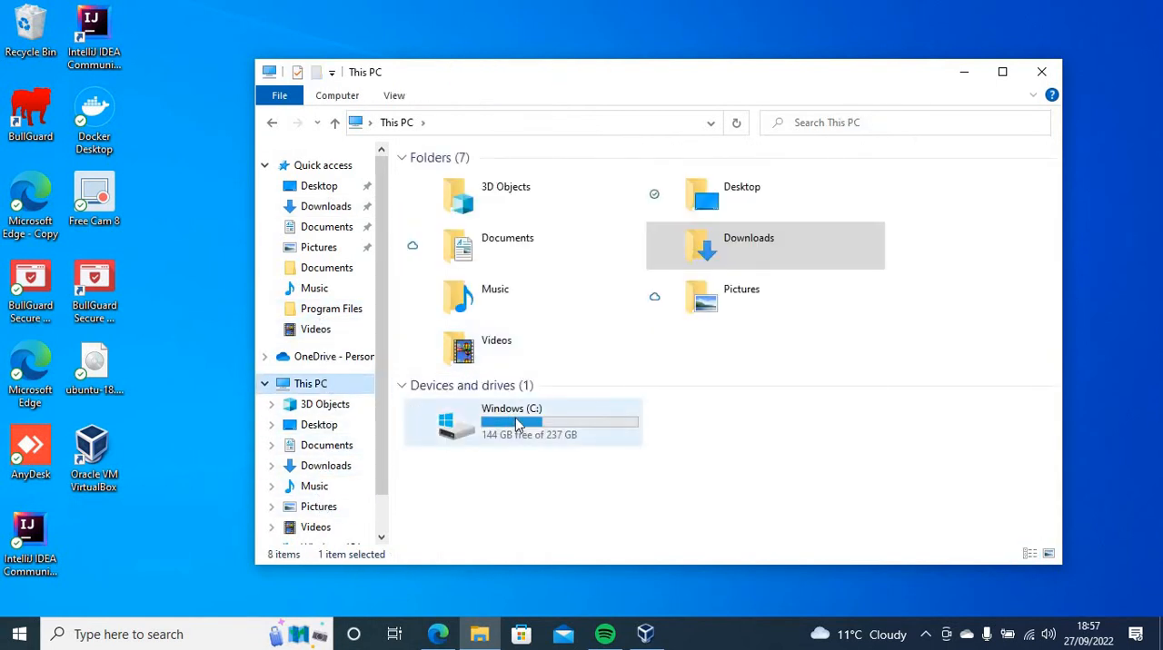
{"action": "double_click", "coordinate": [518, 425]}
{"action": "left_click", "coordinate": [444, 287]}
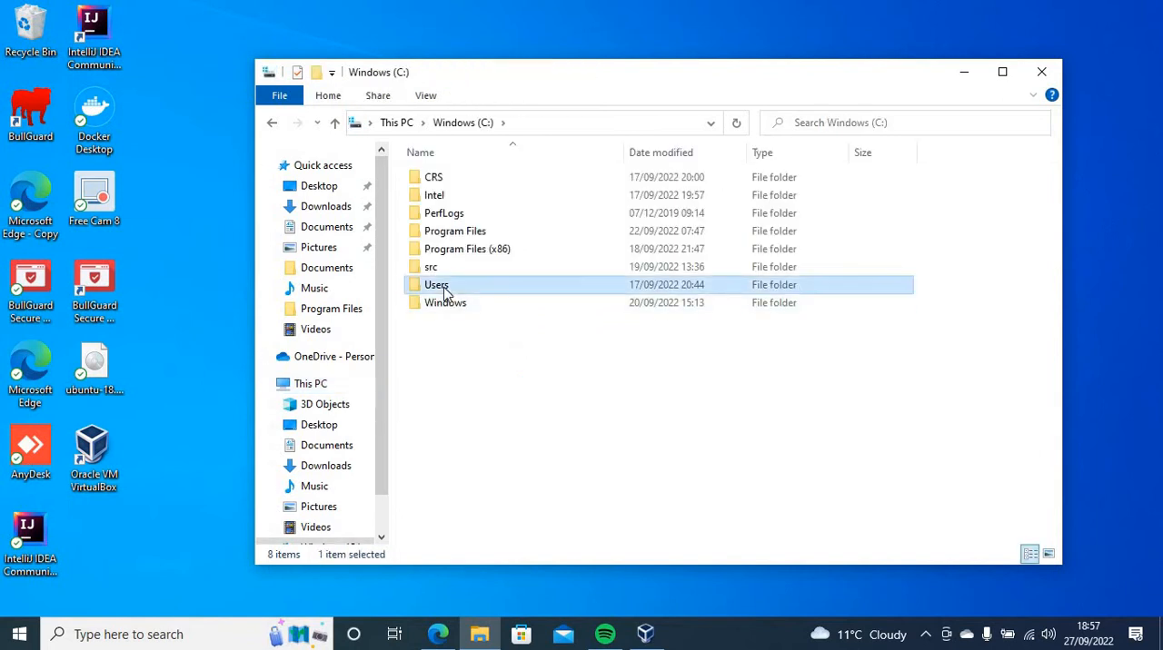
{"action": "double_click", "coordinate": [444, 288]}
{"action": "left_click", "coordinate": [431, 185]}
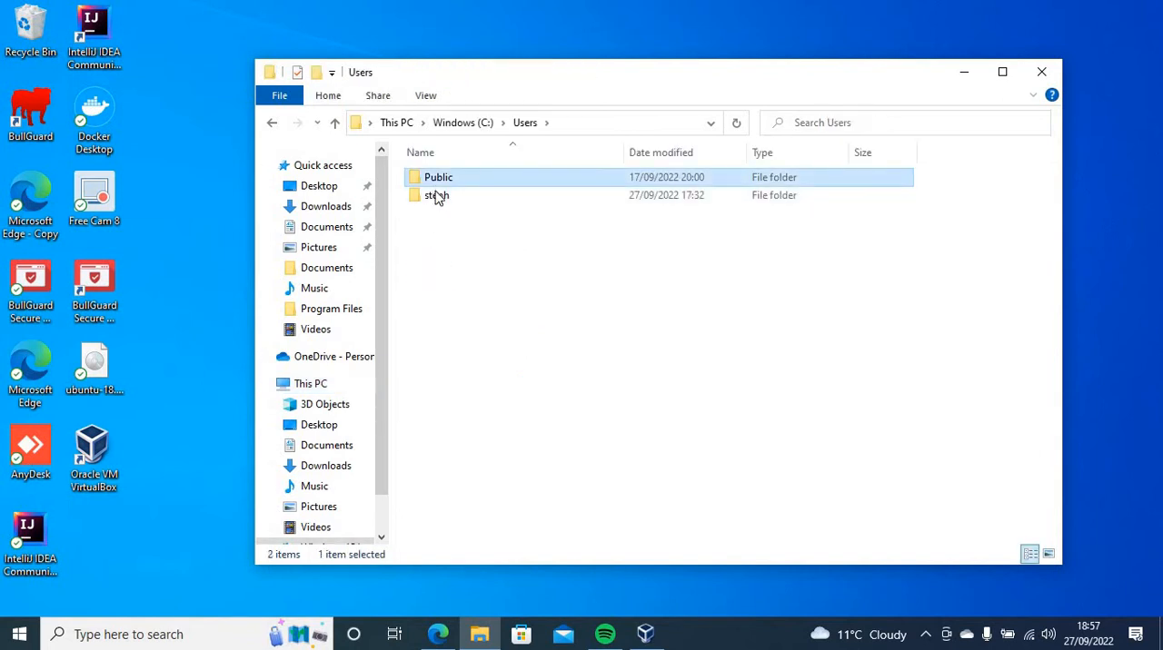
{"action": "left_click_drag", "start_coordinate": [435, 190], "coordinate": [436, 180]}
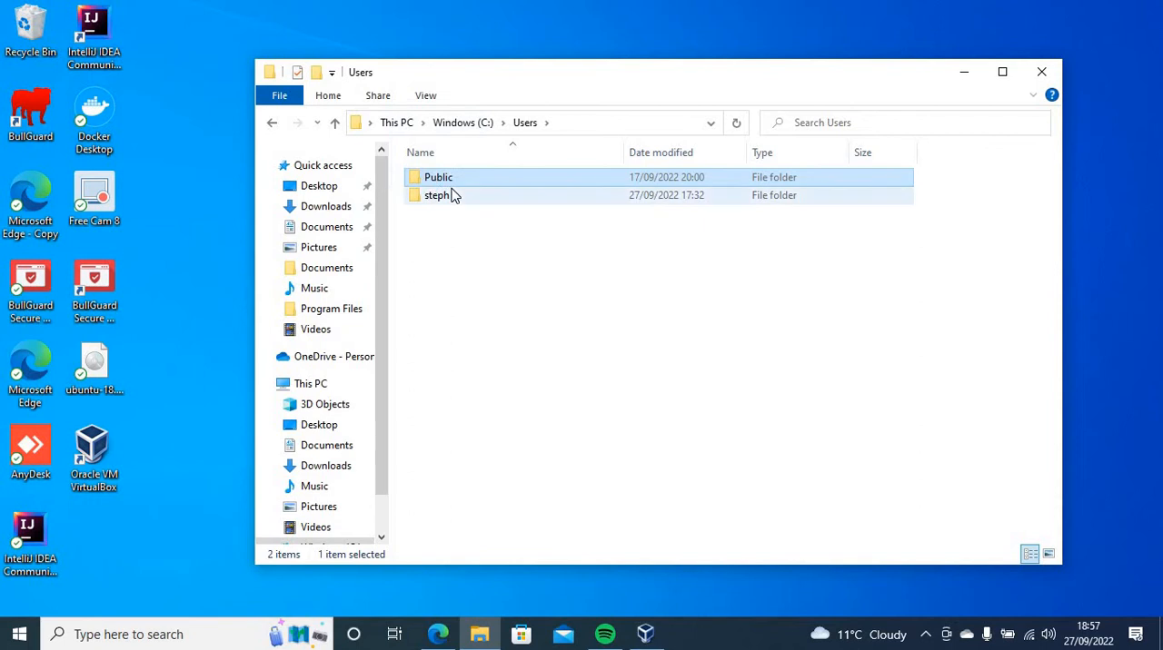
{"action": "double_click", "coordinate": [453, 195]}
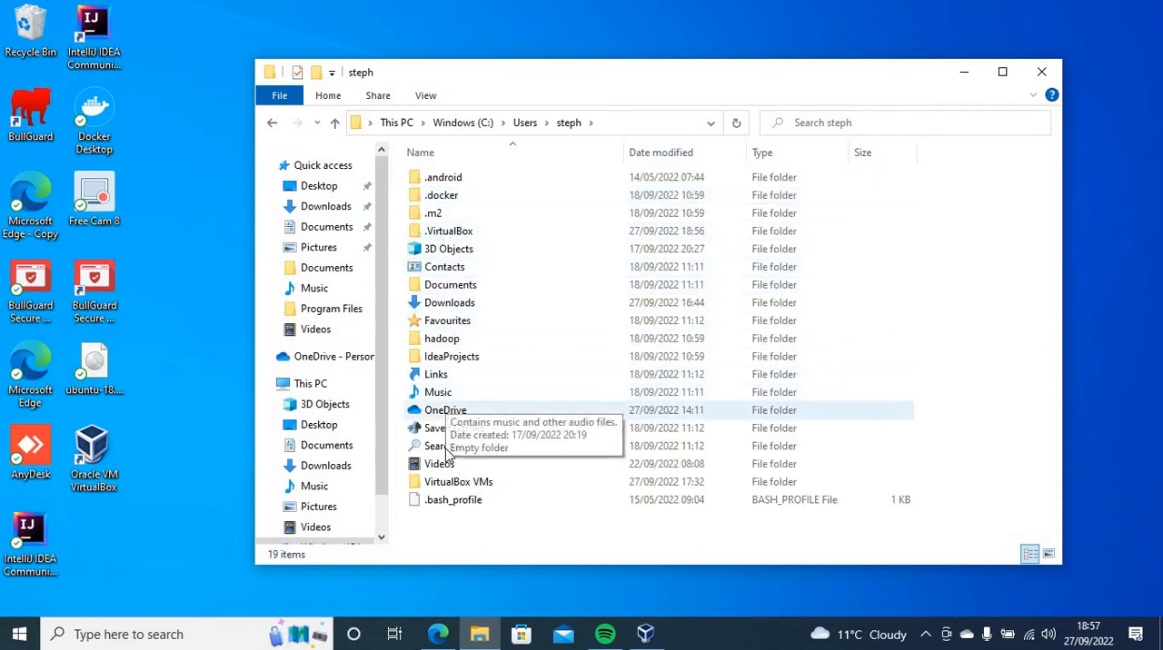
{"action": "double_click", "coordinate": [451, 481]}
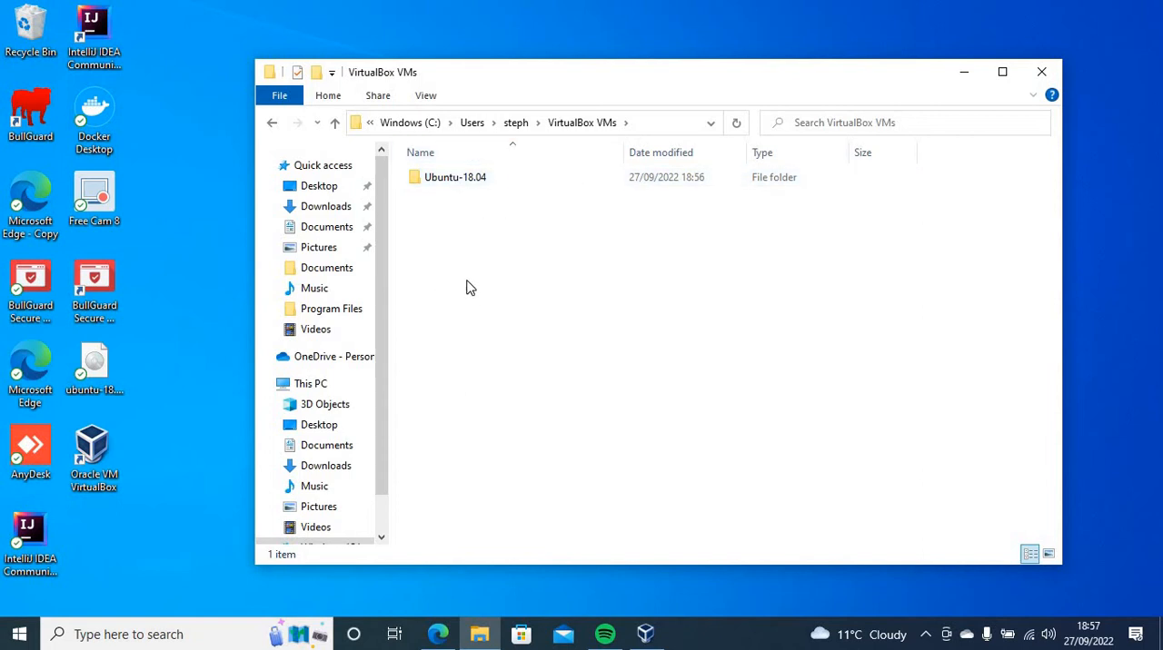
{"action": "left_click", "coordinate": [580, 129]}
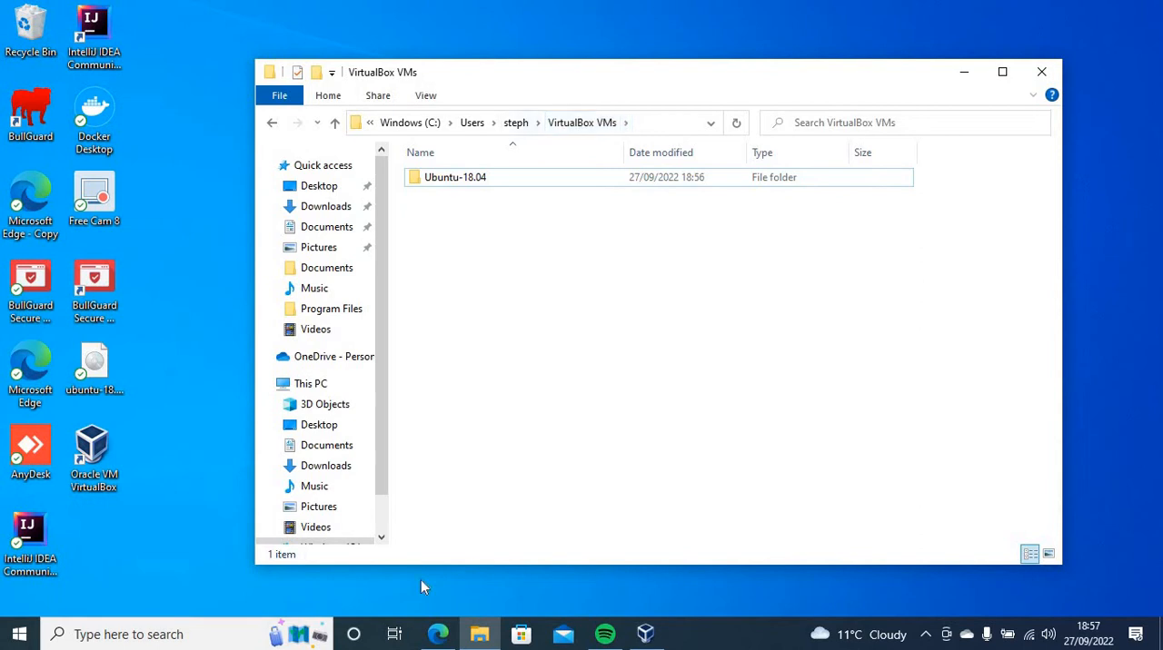
Back in VirtualBox, choose Linux as the type with version Ubuntu (64-bit), and accept the name and operating system settings
{"action": "left_click", "coordinate": [646, 633]}
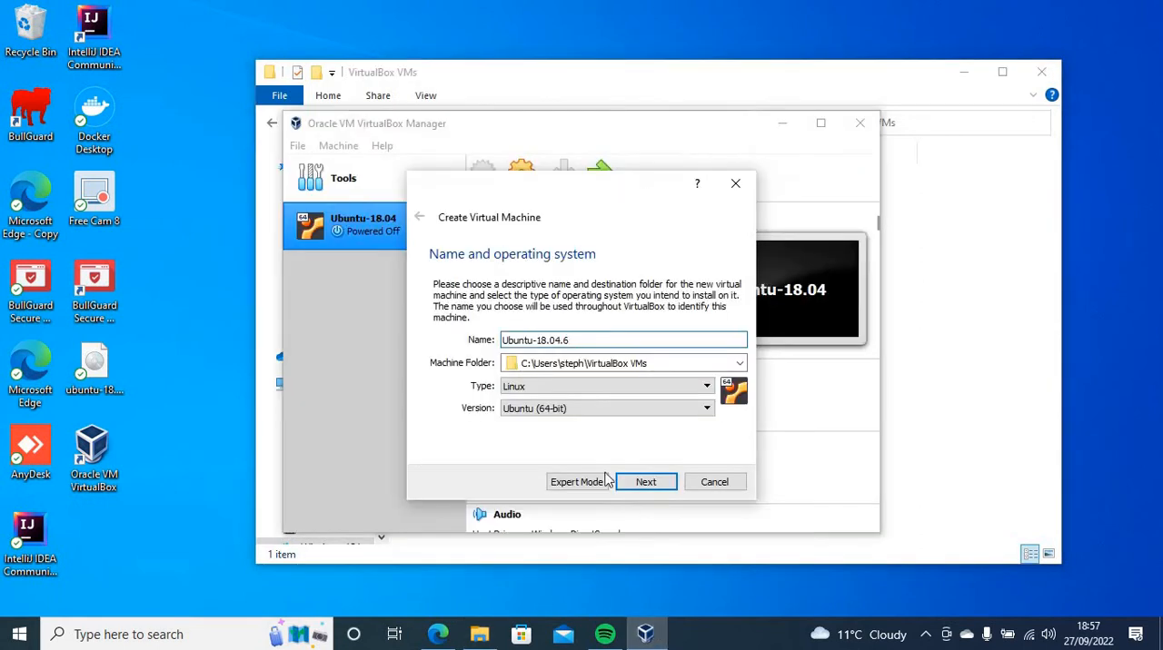
{"action": "left_click", "coordinate": [590, 388]}
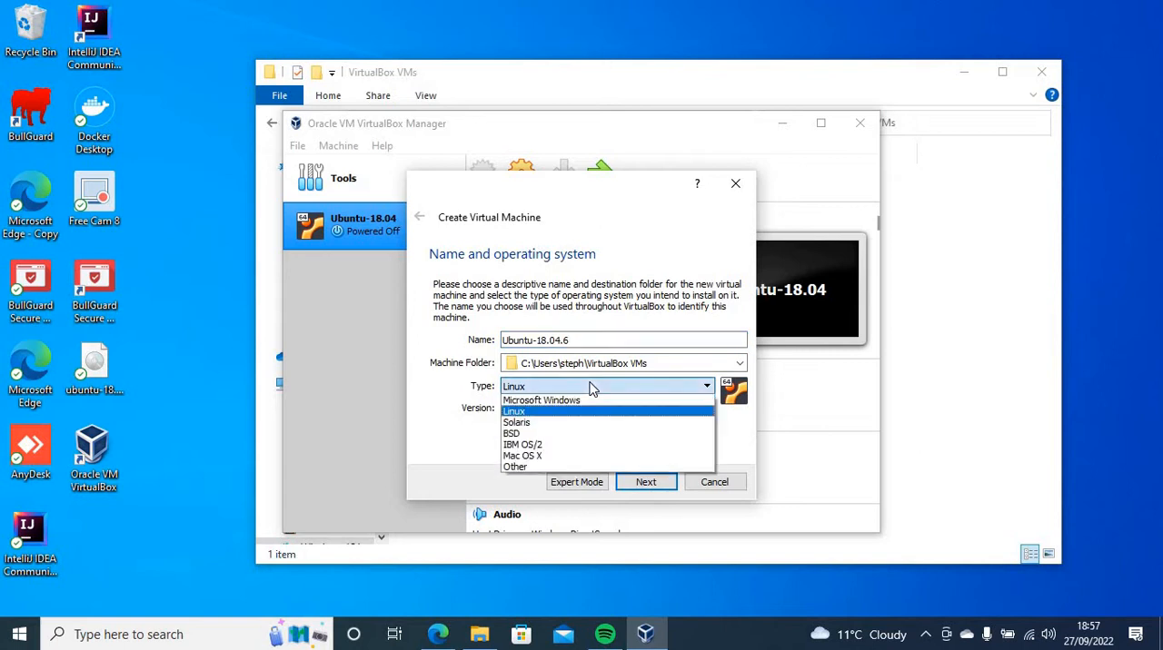
{"action": "left_click", "coordinate": [540, 413]}
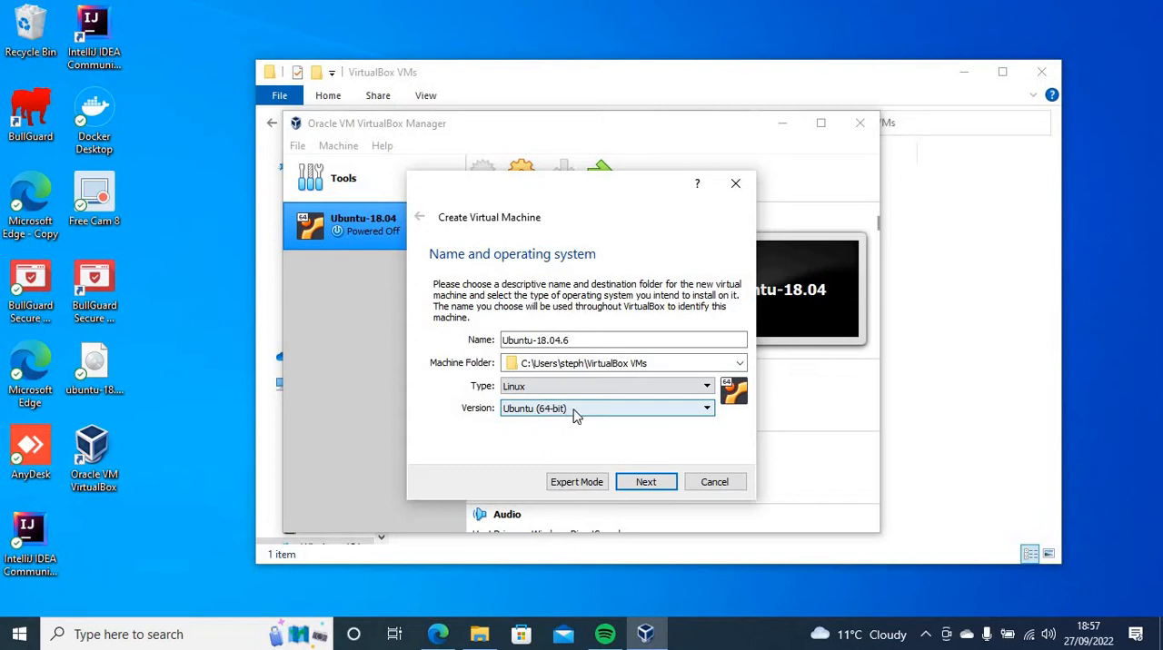
{"action": "left_click", "coordinate": [645, 482]}
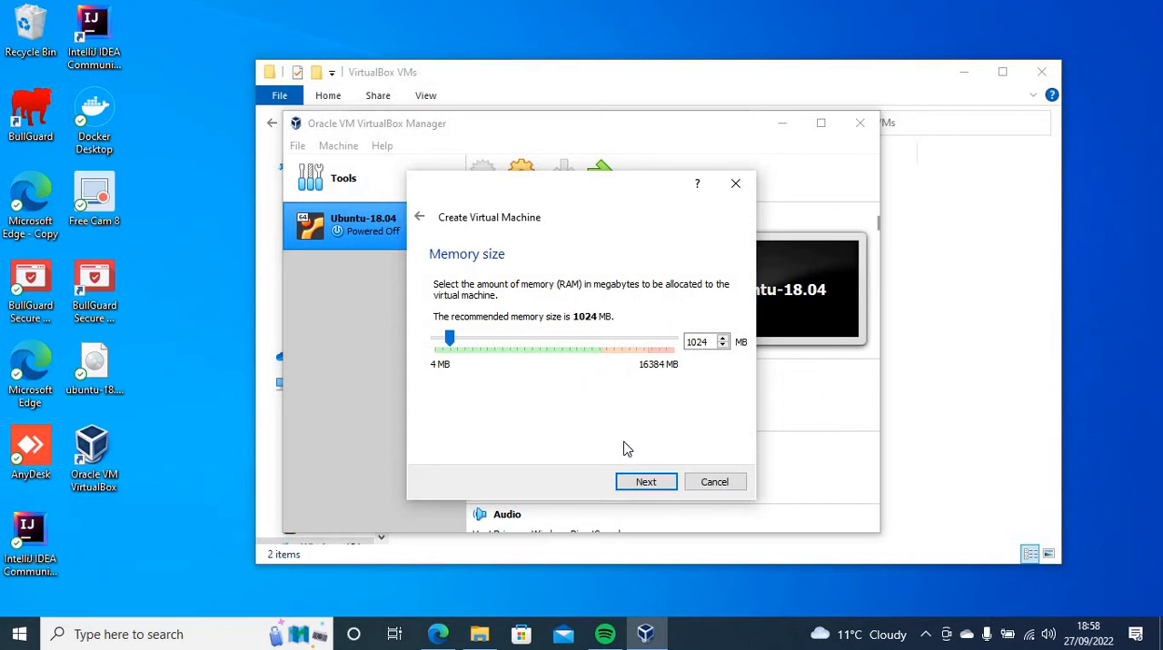
Accept 1024 MB of memory and choose to create a new dynamically allocated virtual hard disk of type VDI
{"action": "left_click", "coordinate": [645, 484]}
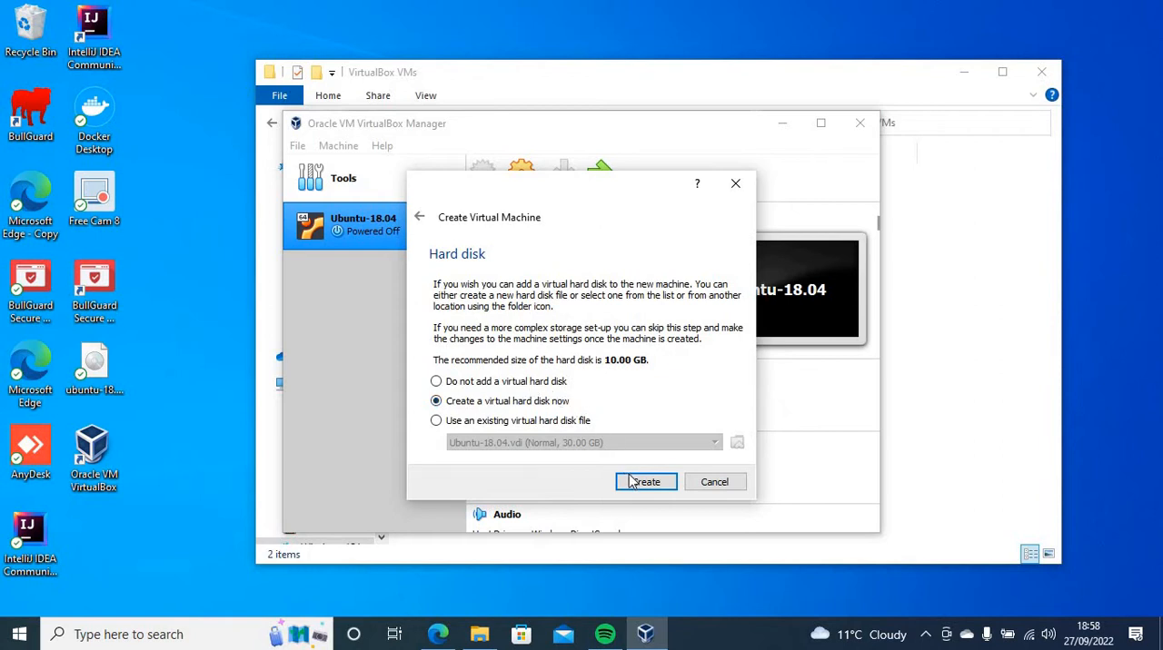
{"action": "left_click", "coordinate": [658, 482]}
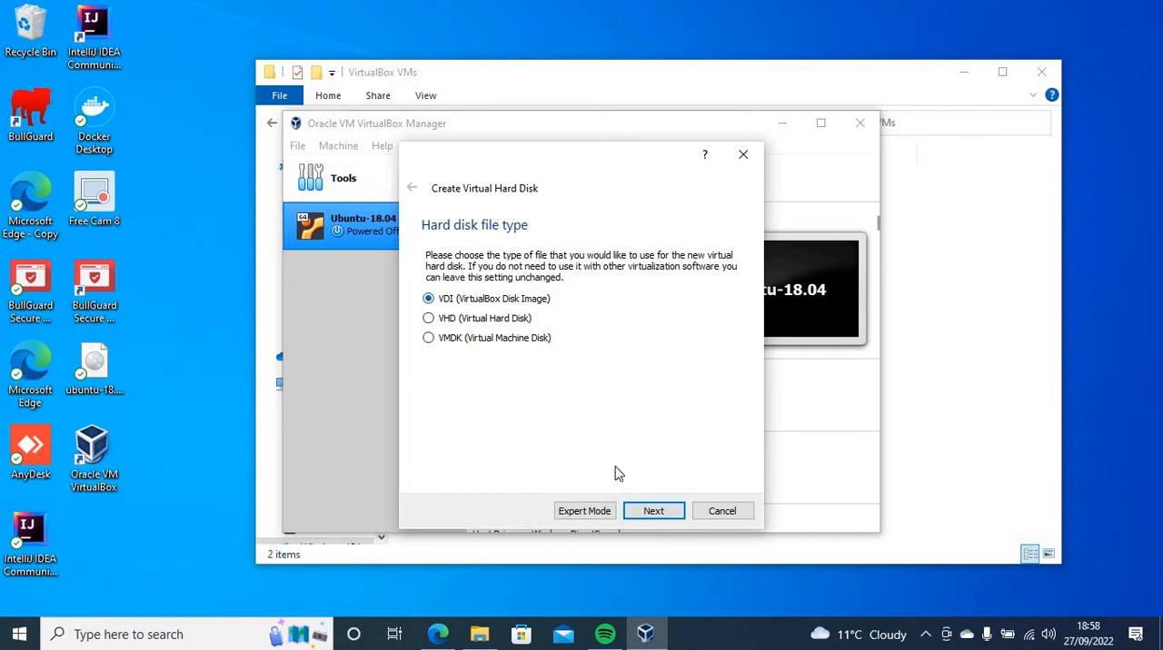
{"action": "left_click", "coordinate": [654, 512]}
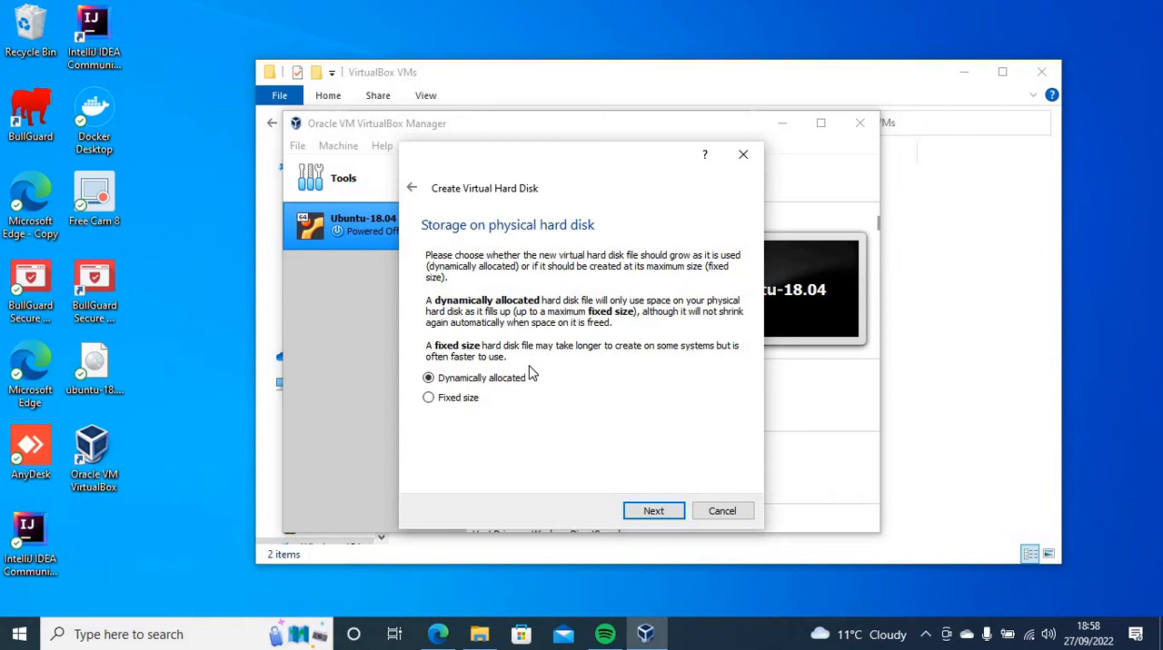
{"action": "left_click", "coordinate": [655, 511]}
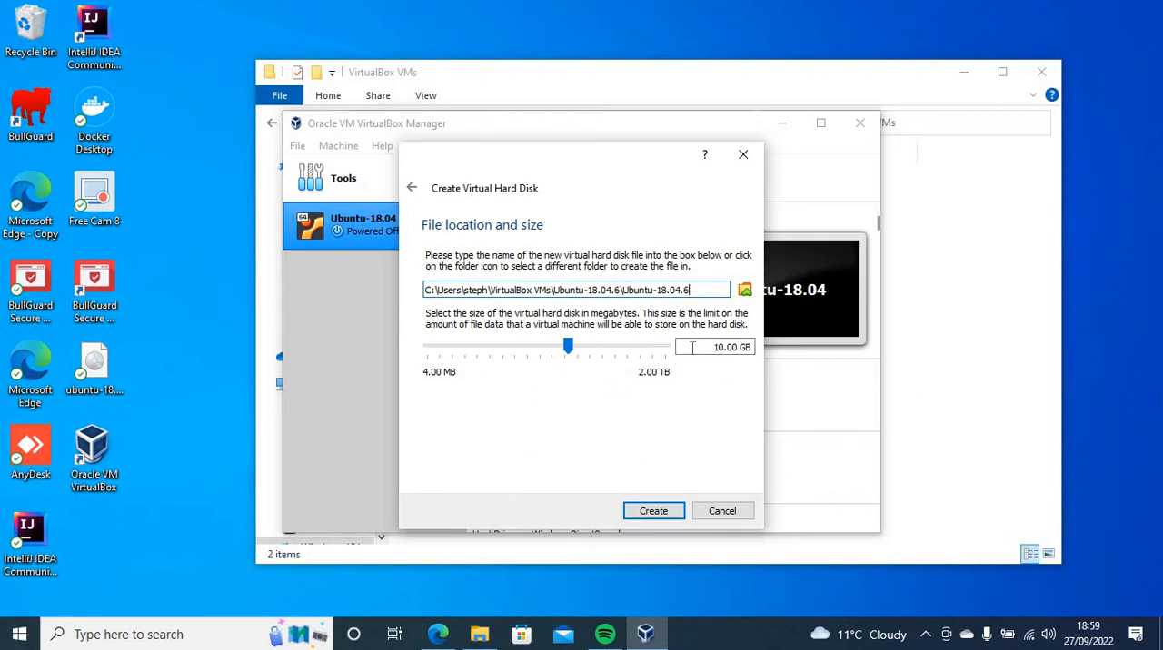
Set the new virtual hard disk's size to 25.00 GB
{"action": "left_click", "coordinate": [723, 347]}
{"action": "left_click_drag", "start_coordinate": [567, 346], "coordinate": [578, 349]}
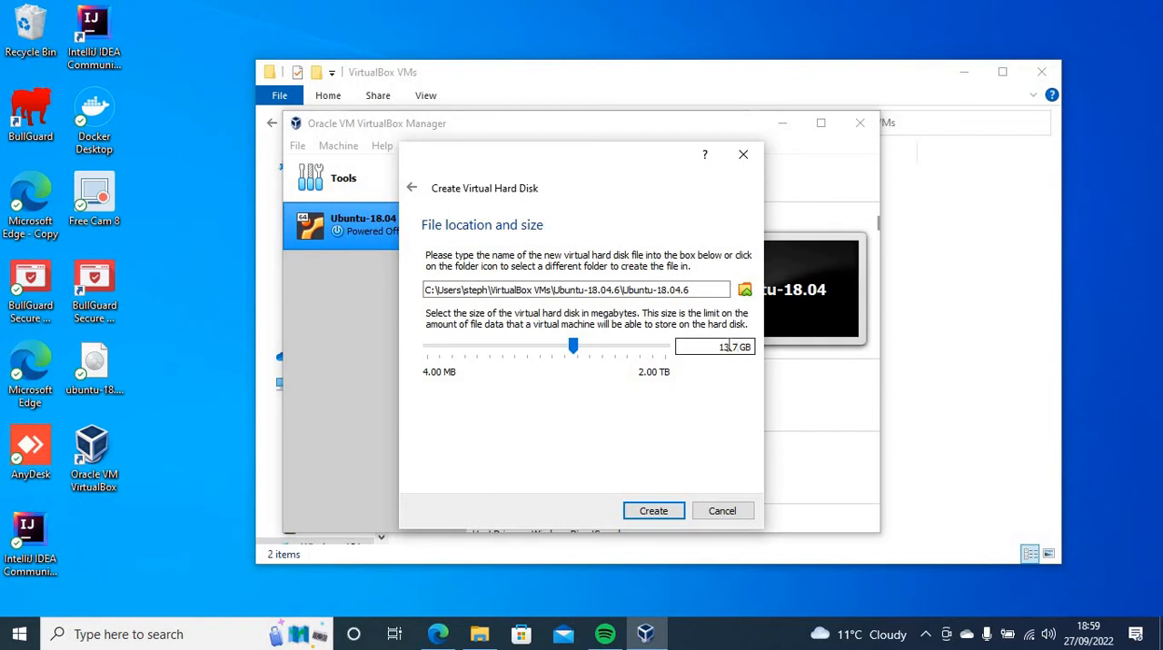
{"action": "key", "text": "BackSpace"}
{"action": "key", "text": "BackSpace"}
{"action": "type", "text": "25"}
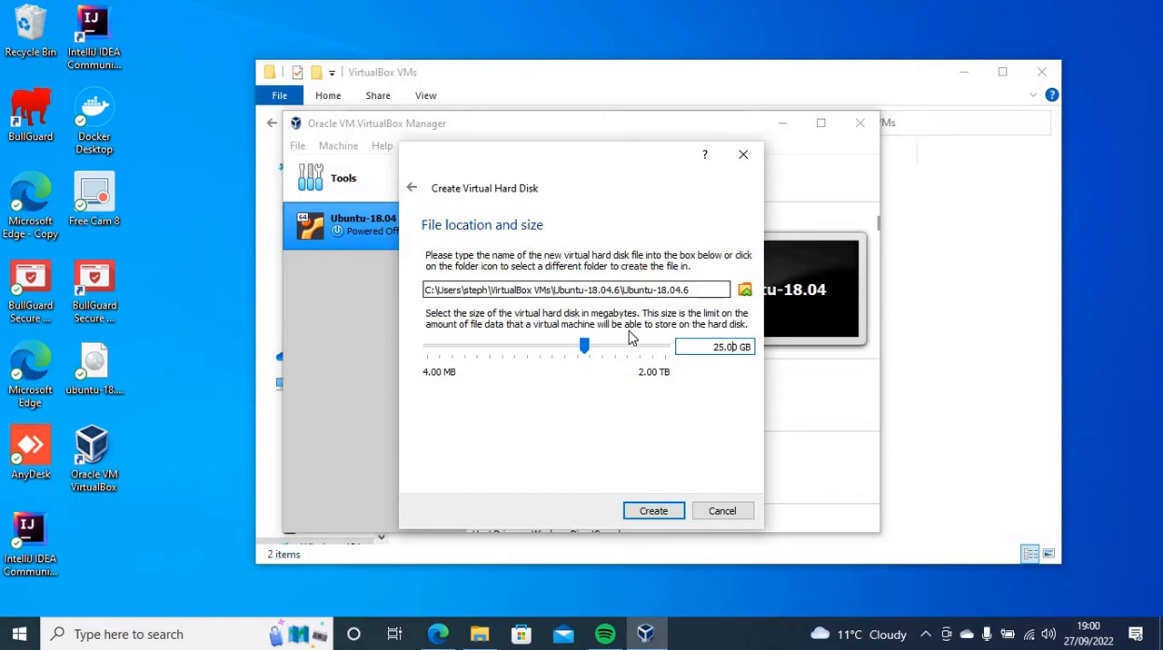
Create the virtual hard disk and locate the new Ubuntu-18.04.6 folder under VirtualBox VMs in File Explorer
{"action": "left_click", "coordinate": [652, 512]}
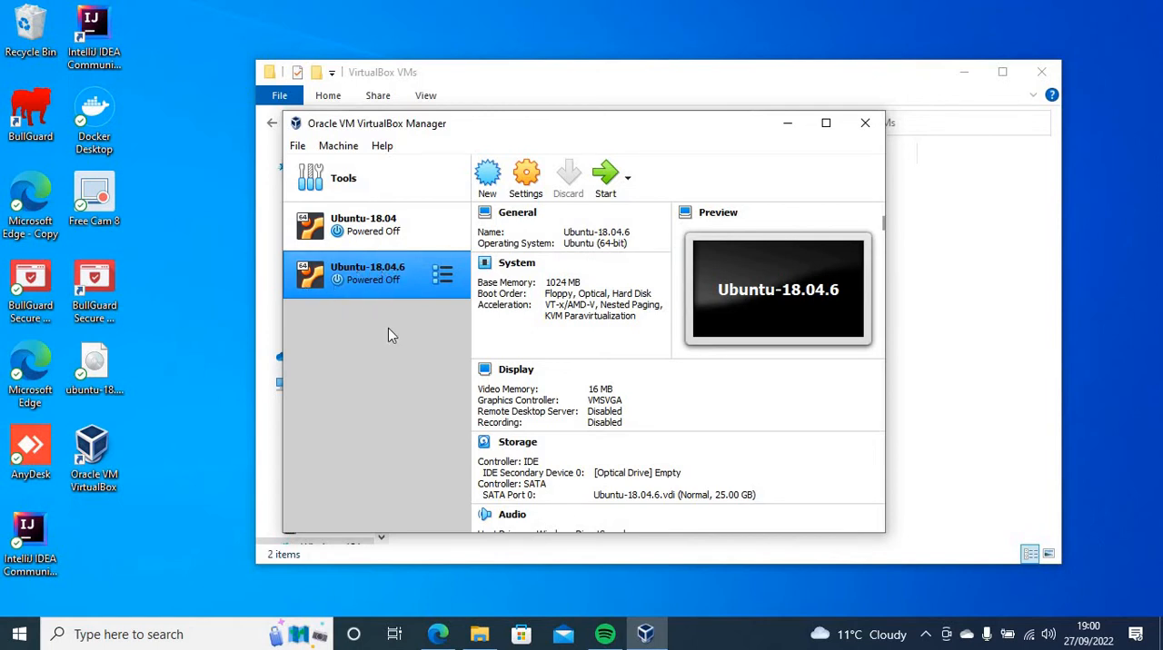
{"action": "left_click", "coordinate": [478, 635]}
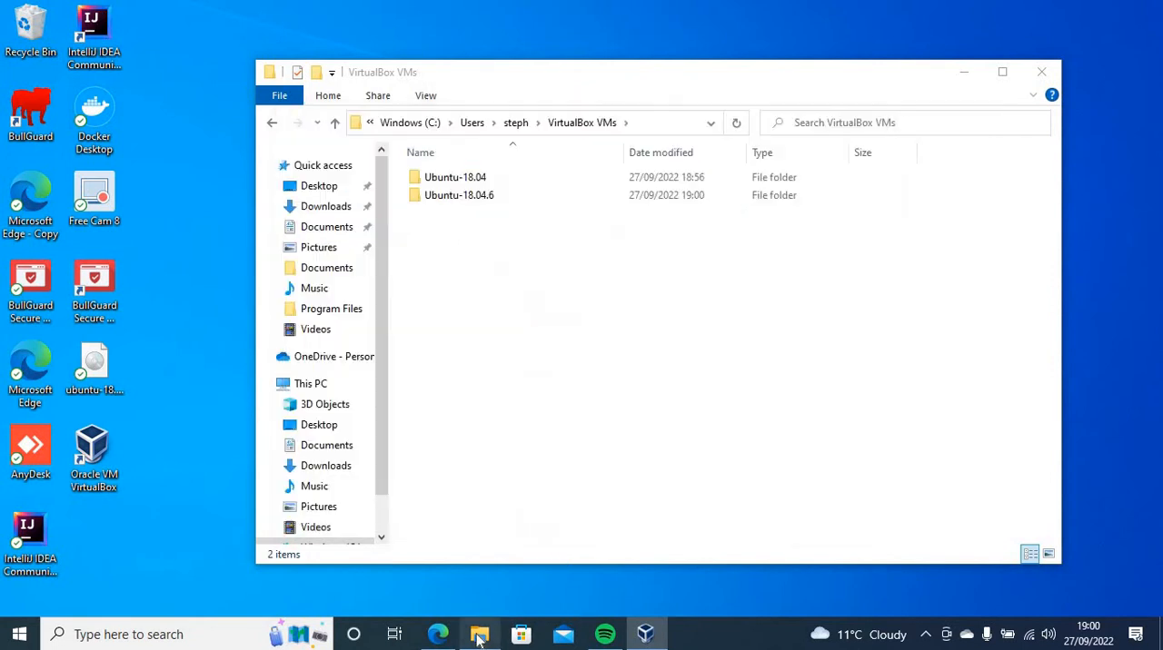
{"action": "left_click", "coordinate": [454, 196]}
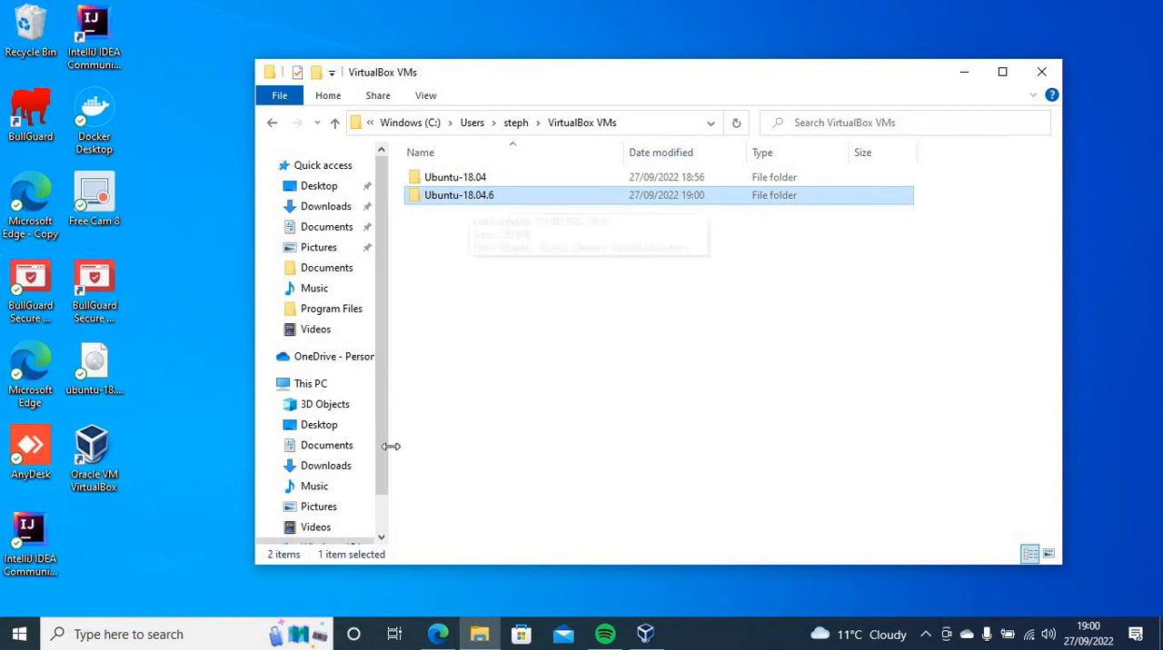
Back in VirtualBox, assign 4 processors to the Ubuntu-18.04.6 virtual machine and save its settings
{"action": "left_click", "coordinate": [659, 638]}
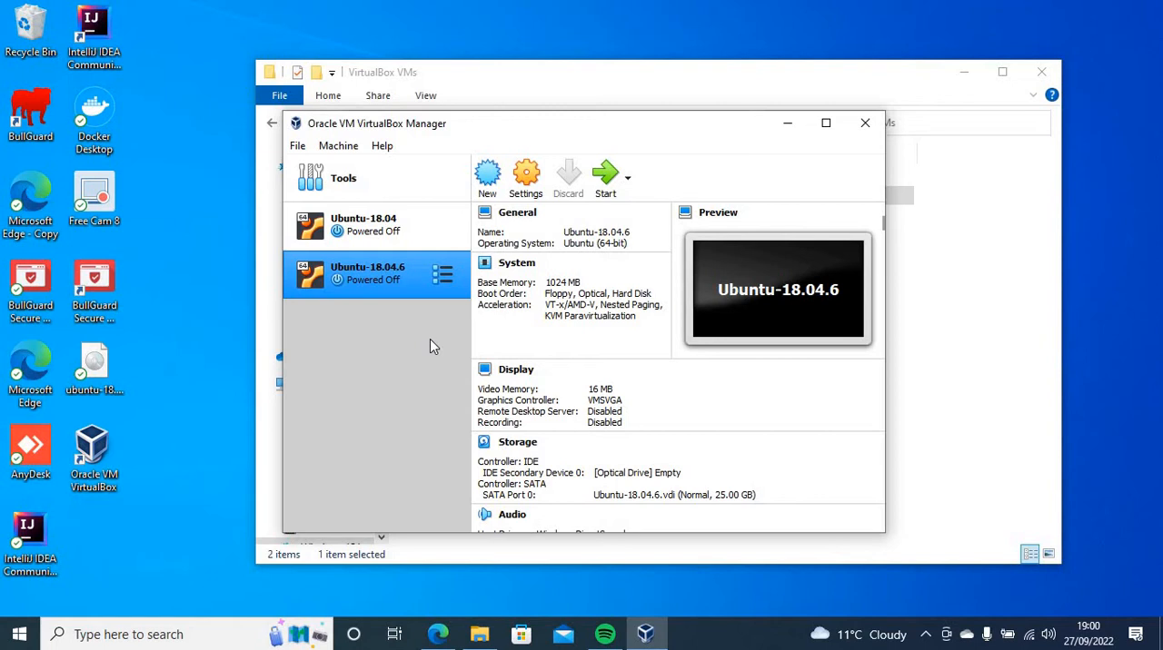
{"action": "left_click", "coordinate": [526, 180]}
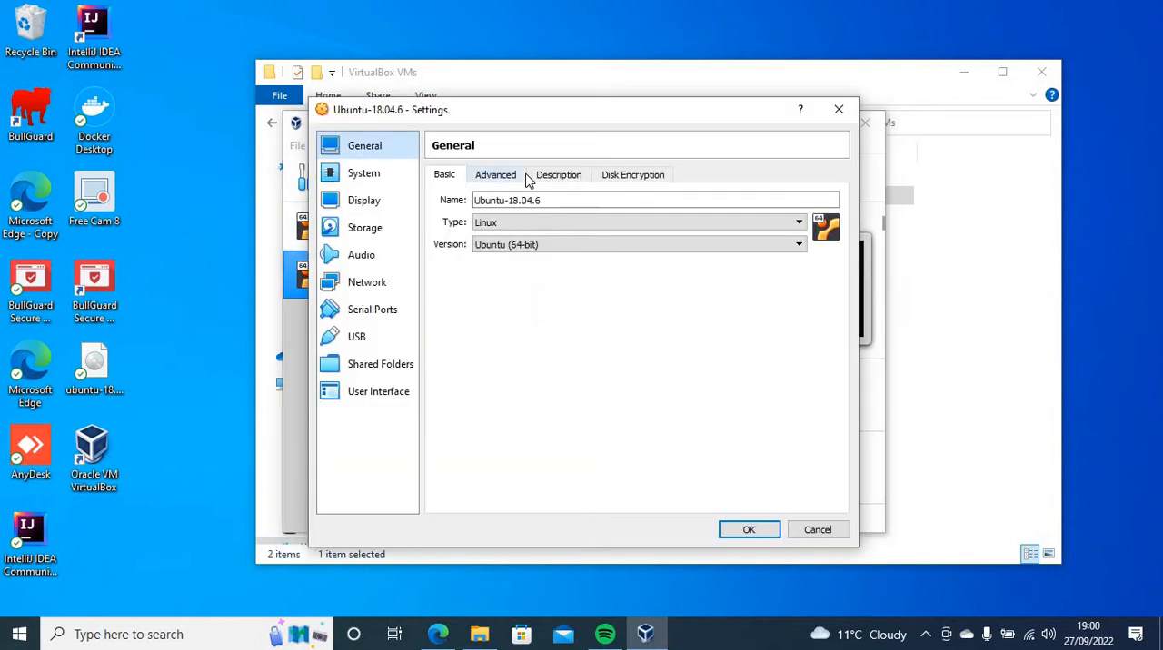
{"action": "left_click", "coordinate": [377, 183]}
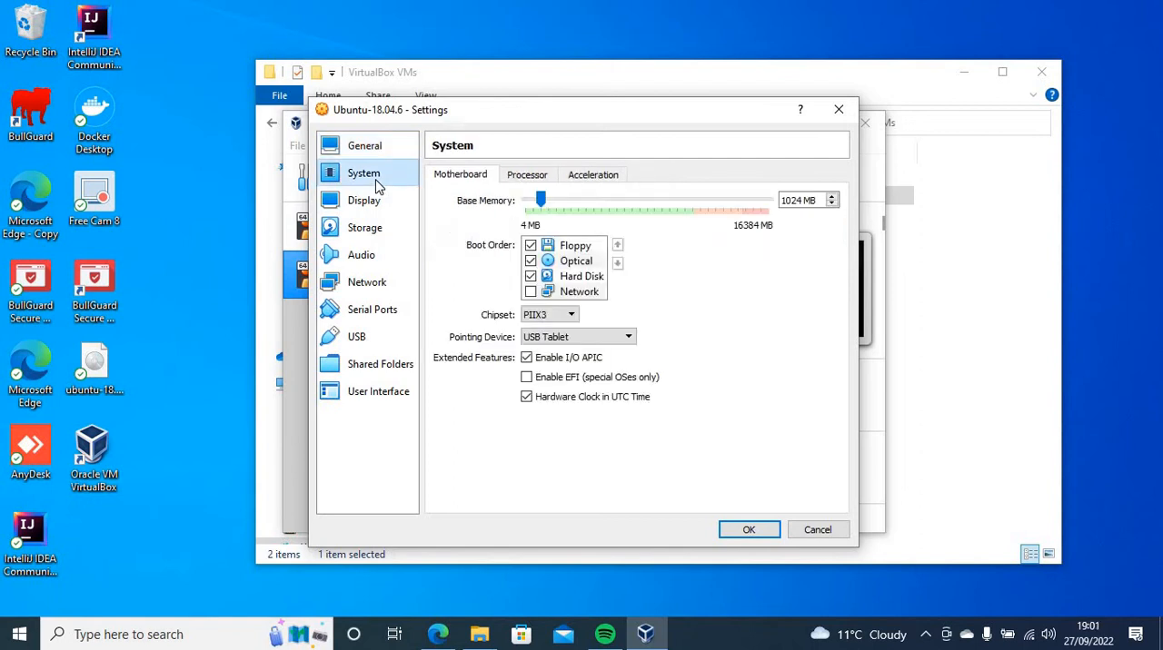
{"action": "left_click", "coordinate": [527, 175]}
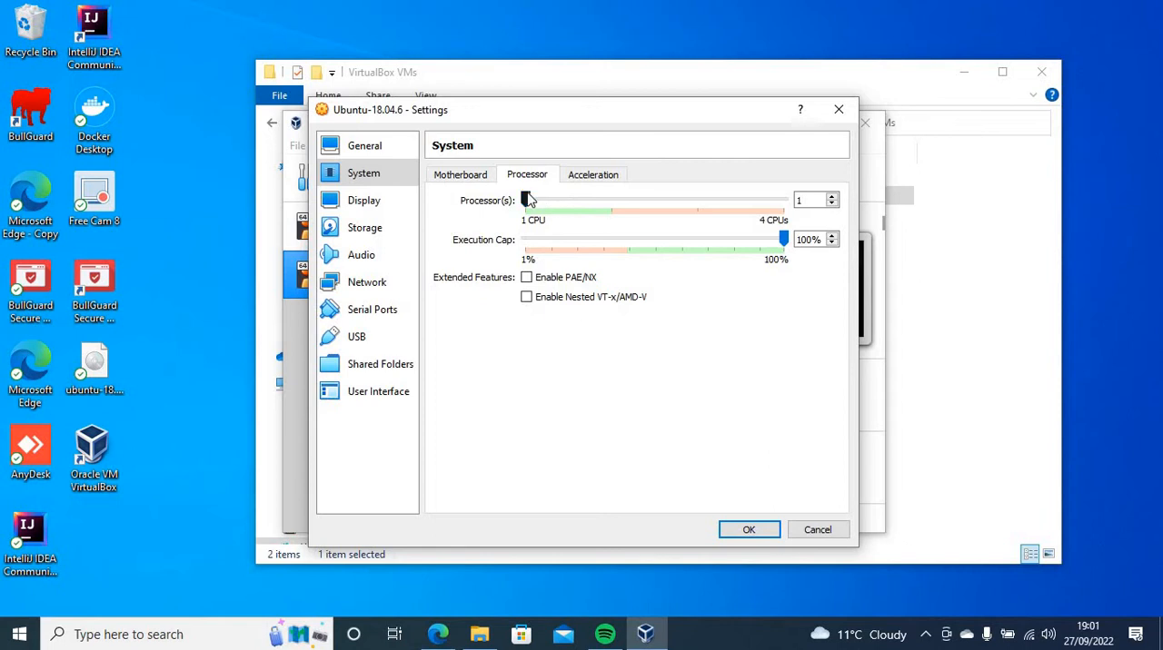
{"action": "left_click_drag", "start_coordinate": [528, 199], "coordinate": [781, 201]}
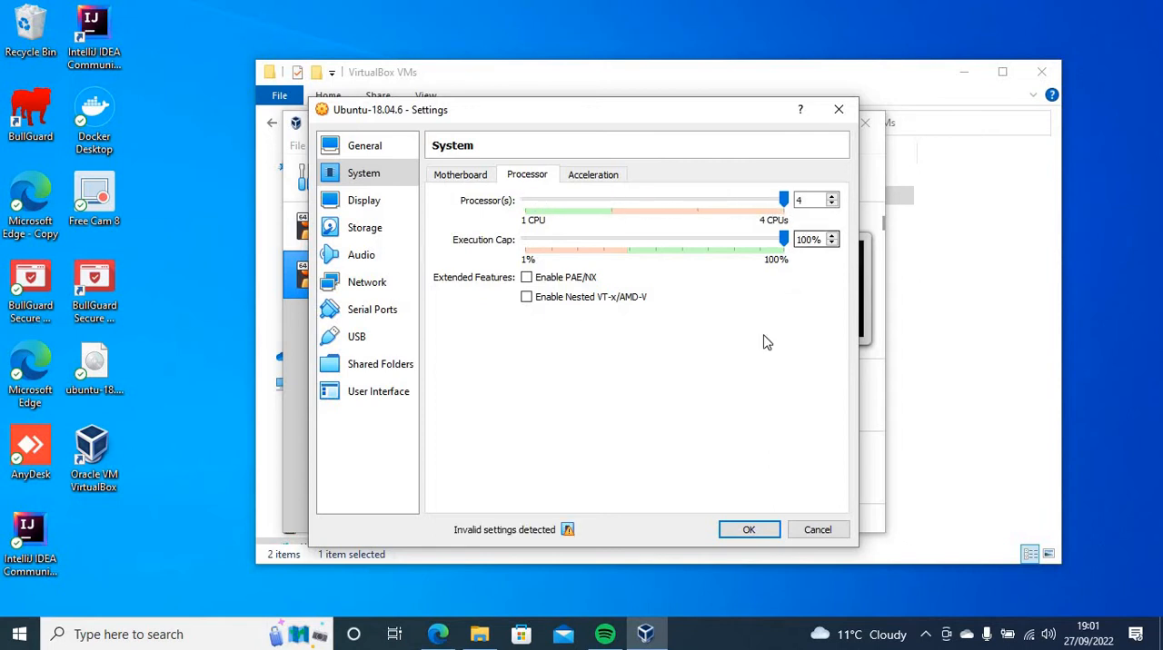
{"action": "left_click", "coordinate": [751, 530]}
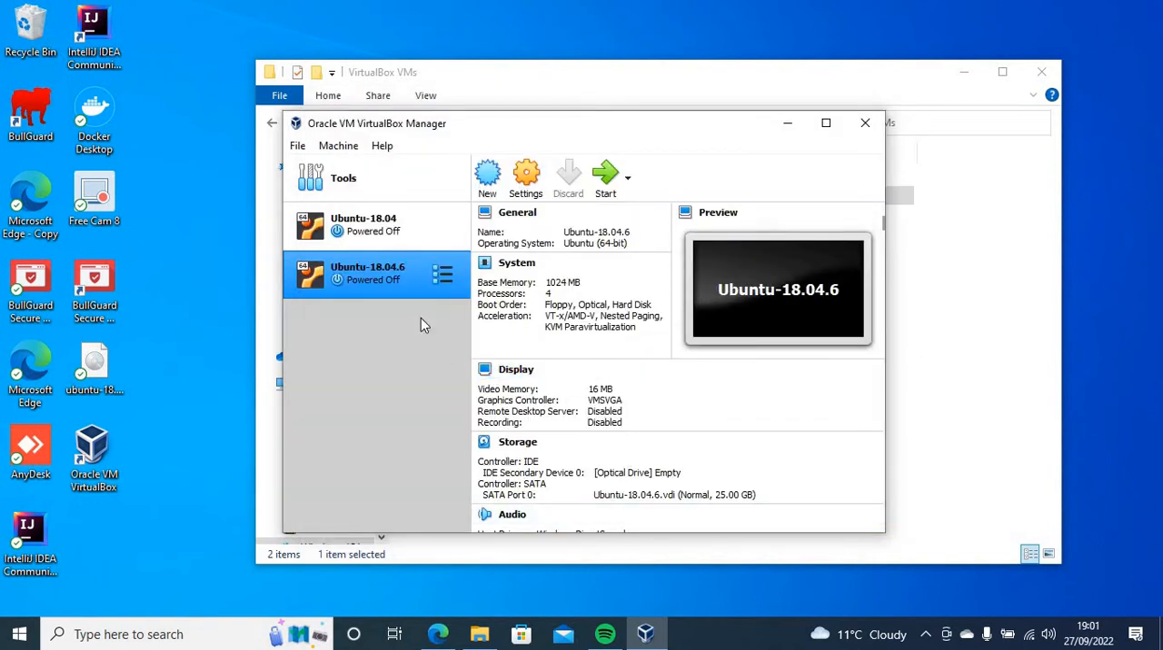
Start the Ubuntu-18.04.6 virtual machine
{"action": "left_click", "coordinate": [627, 182]}
{"action": "left_click", "coordinate": [658, 177]}
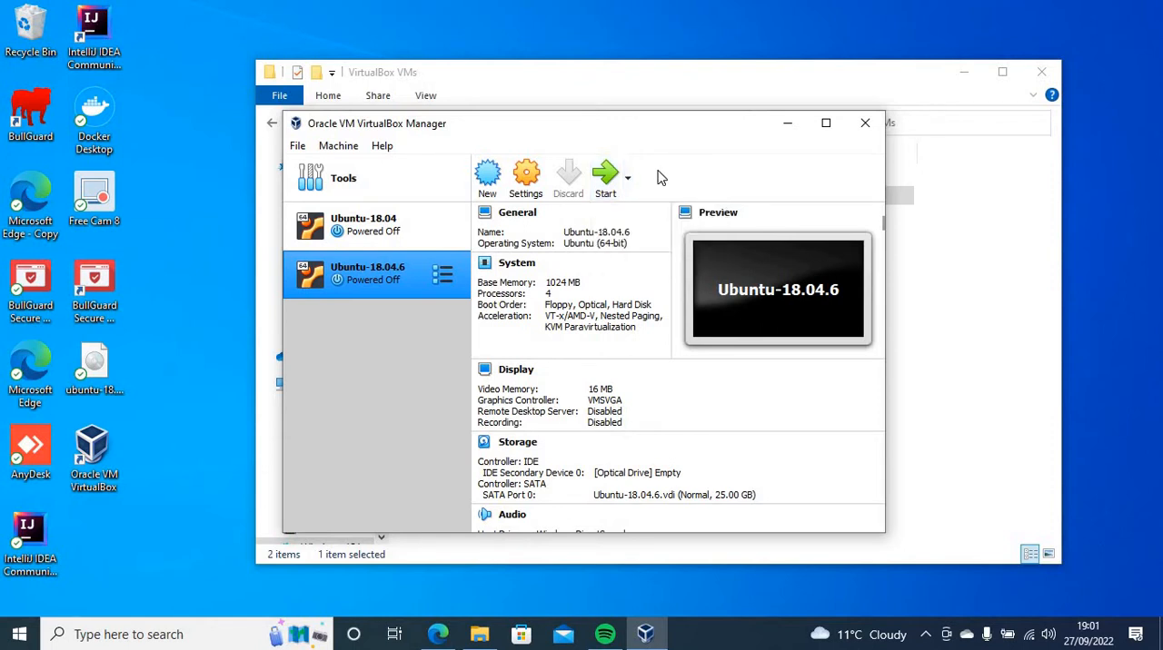
{"action": "left_click", "coordinate": [607, 182]}
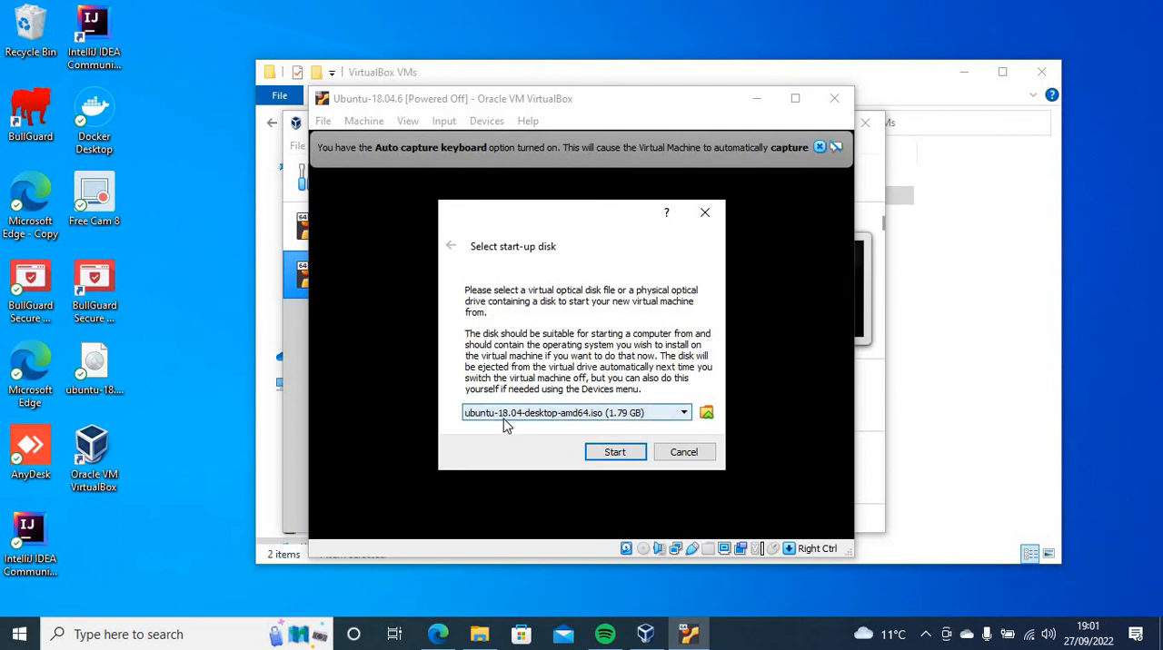
Add ubuntu-18.04.6-desktop-amd64 from the Downloads folder as the start-up disk and boot the virtual machine from it
{"action": "left_click", "coordinate": [685, 414]}
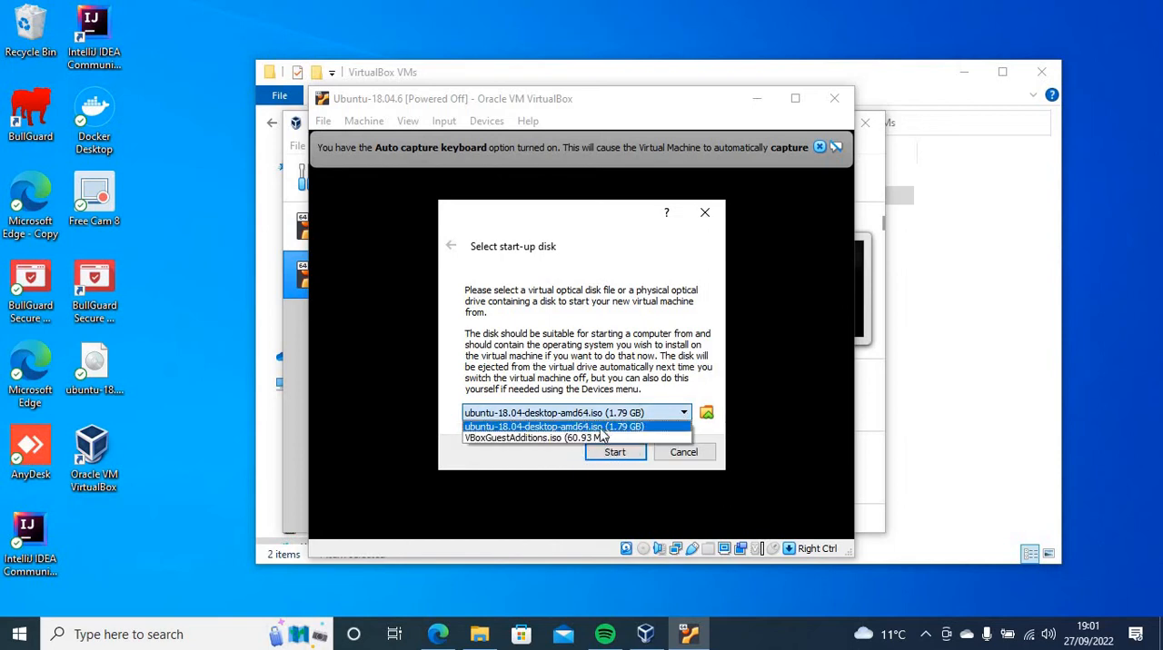
{"action": "left_click", "coordinate": [708, 415]}
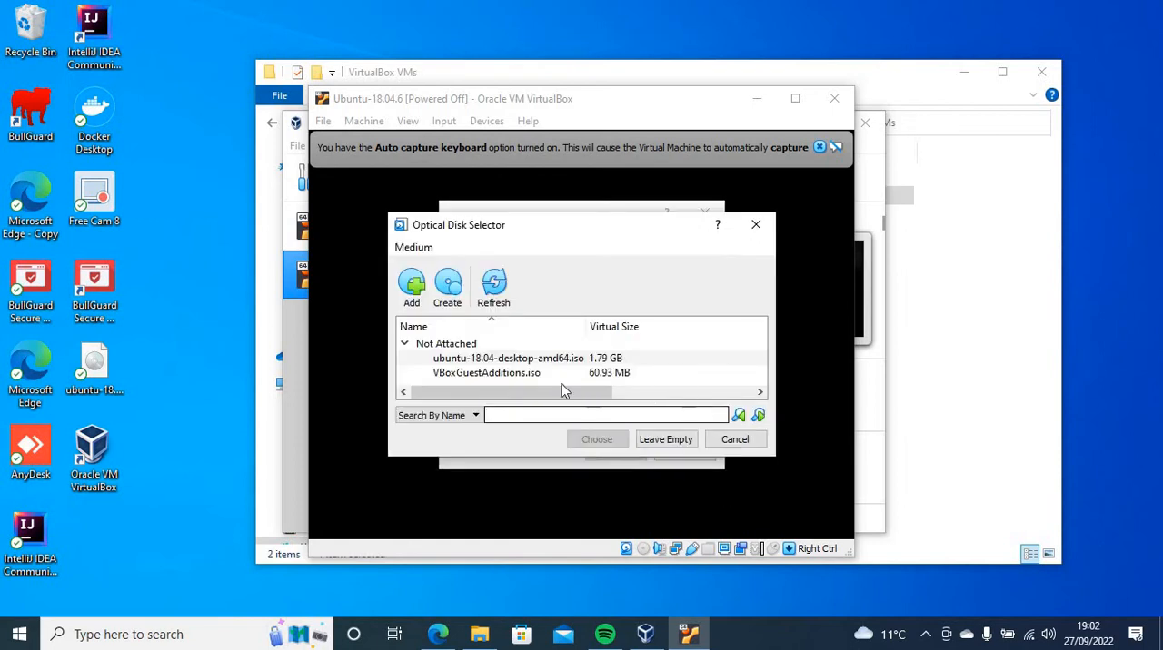
{"action": "left_click", "coordinate": [413, 287]}
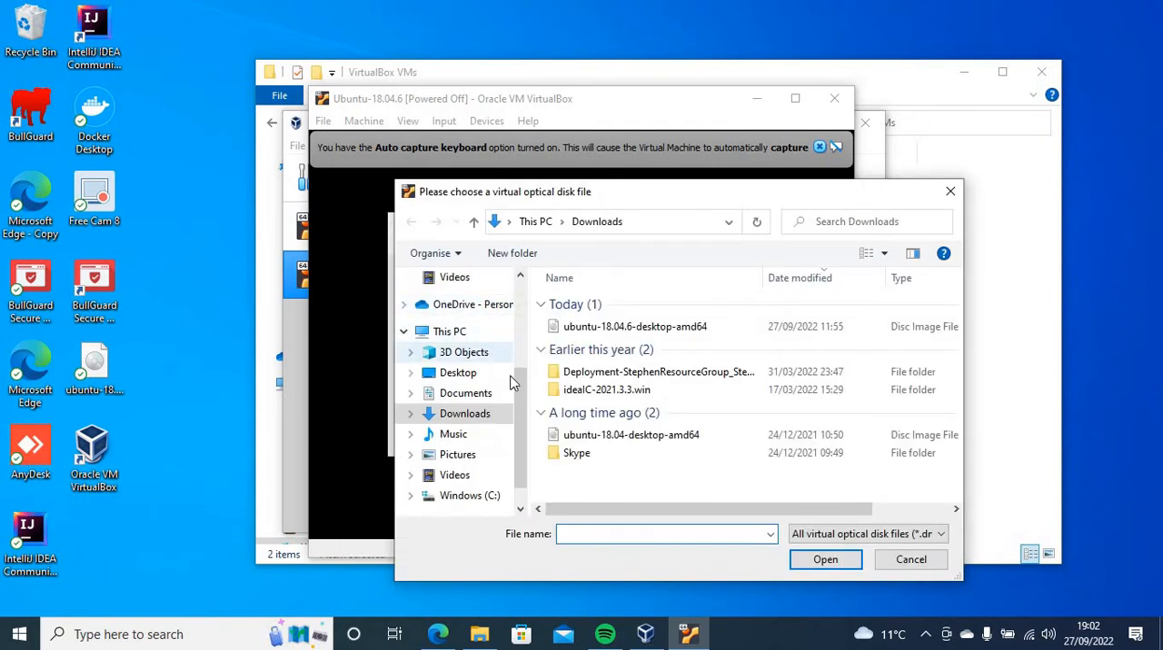
{"action": "left_click", "coordinate": [599, 333]}
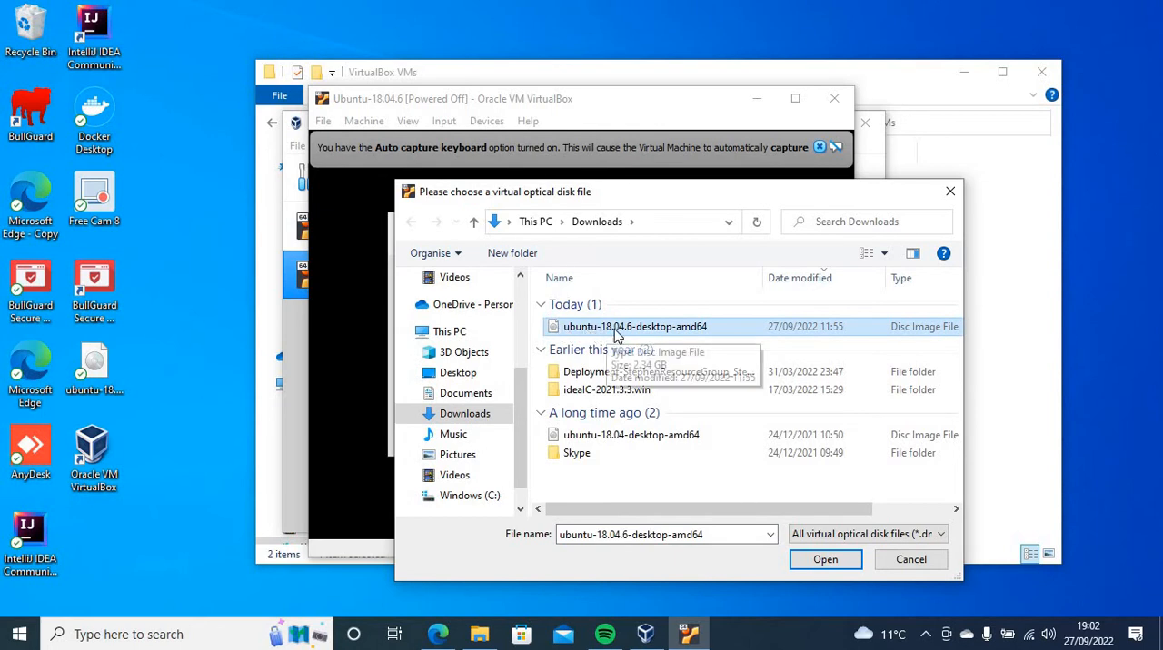
{"action": "left_click", "coordinate": [823, 557]}
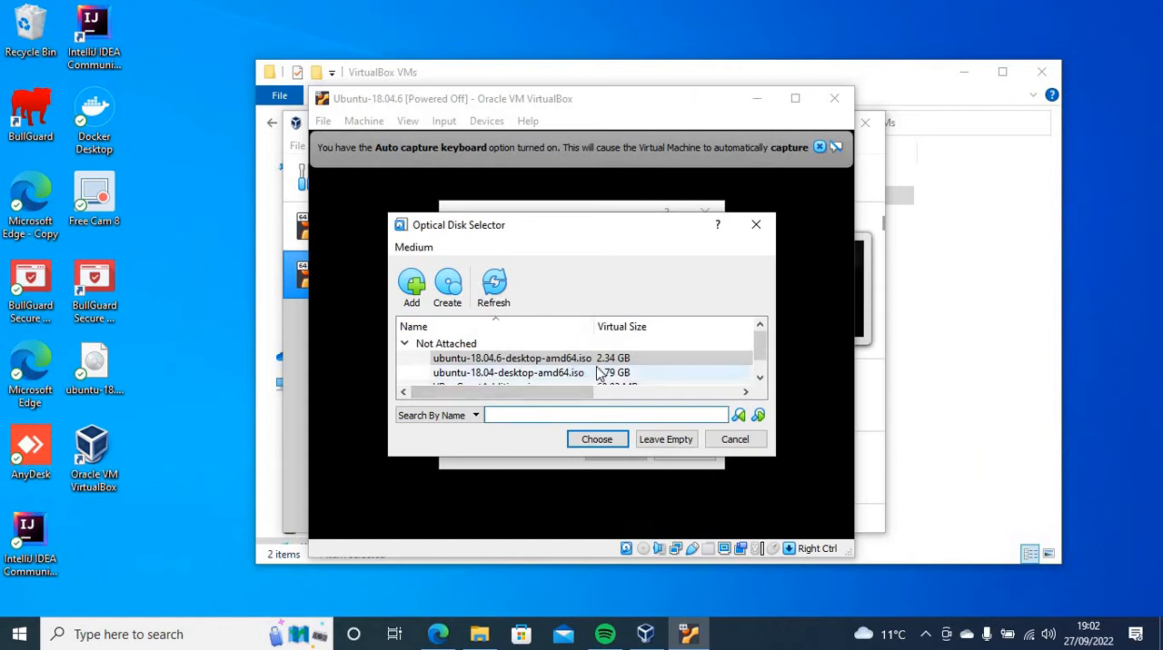
{"action": "left_click", "coordinate": [596, 441]}
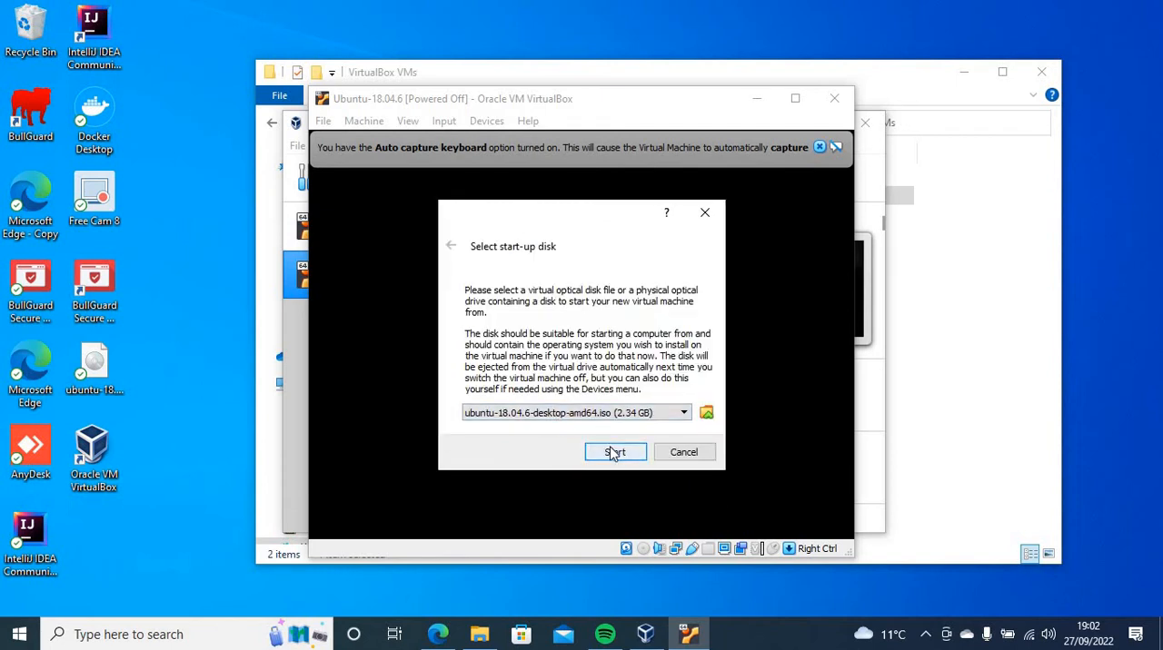
{"action": "left_click", "coordinate": [614, 452]}
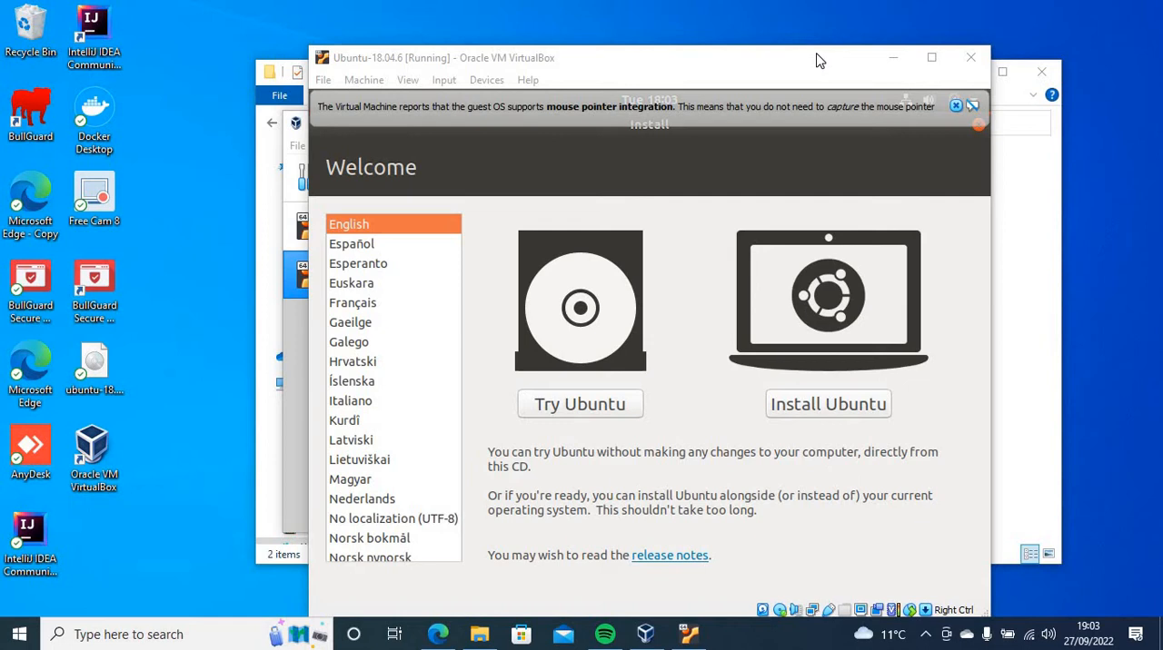
Begin the Ubuntu installation and try out the English (UK) keyboard layout with a test character
{"action": "left_click", "coordinate": [837, 409]}
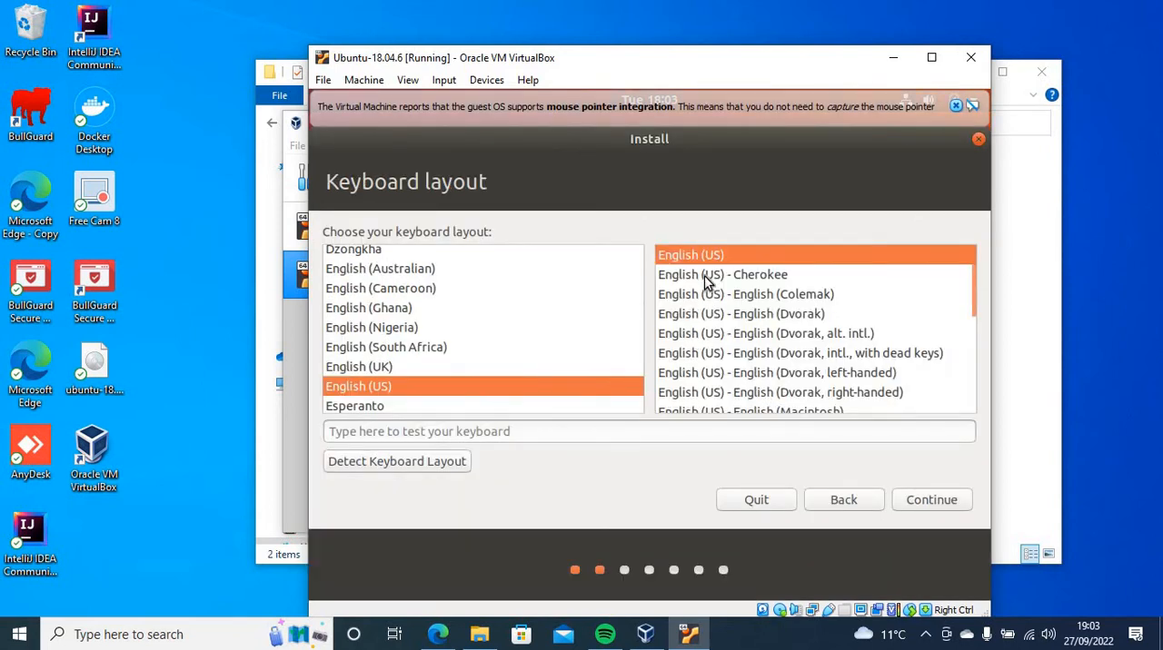
{"action": "left_click", "coordinate": [355, 367]}
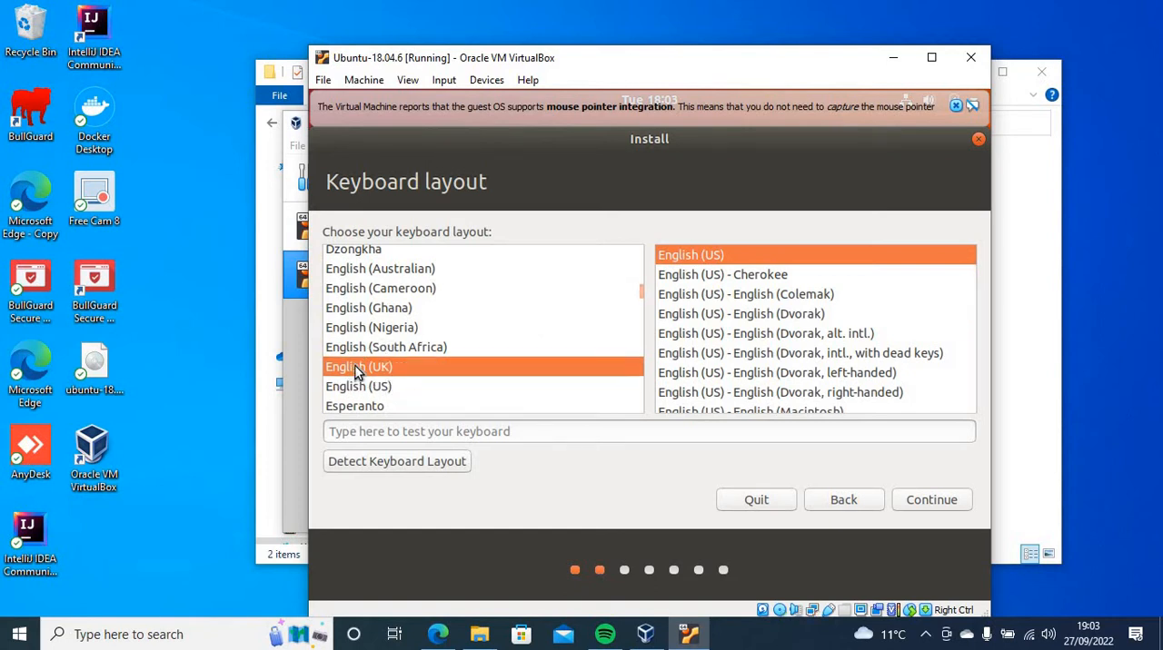
{"action": "left_click", "coordinate": [418, 432]}
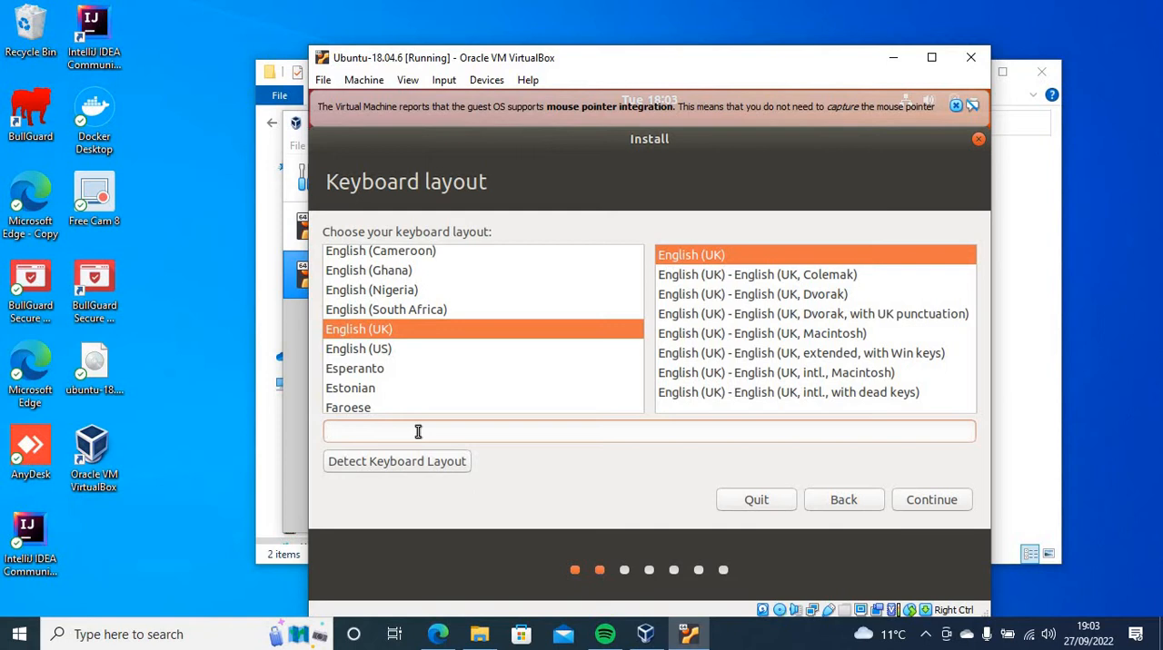
{"action": "type", "text": "~"}
{"action": "key", "text": "BackSpace"}
Choose the English (US) keyboard layout, test it with a character, and accept it
{"action": "left_click", "coordinate": [338, 350]}
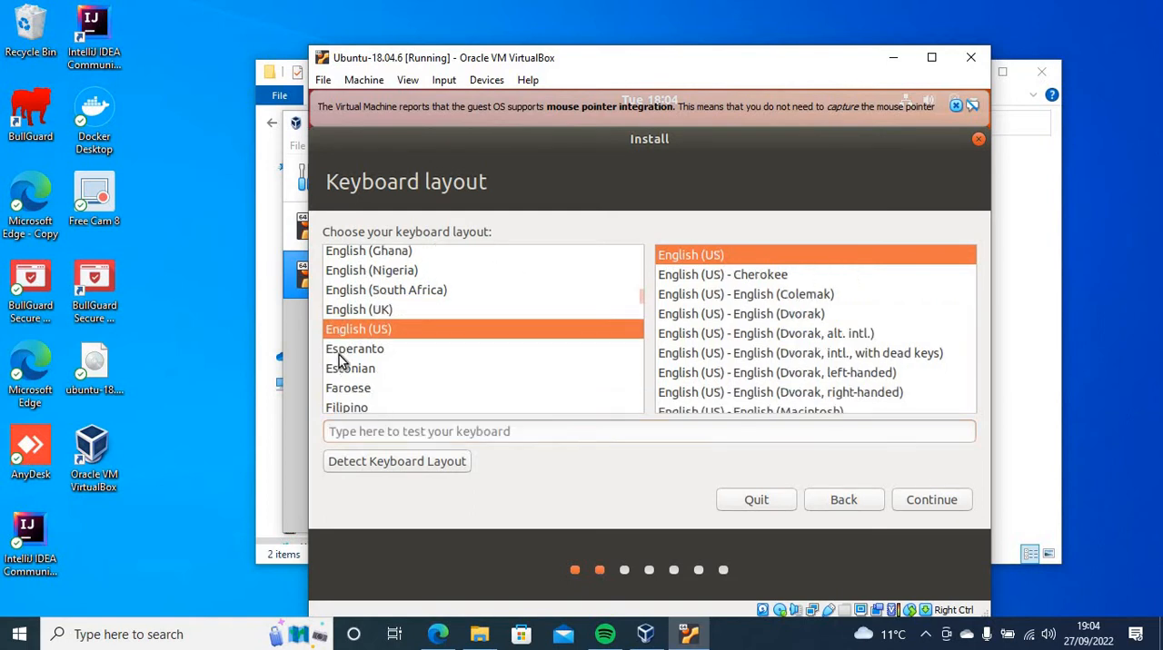
{"action": "left_click", "coordinate": [391, 433]}
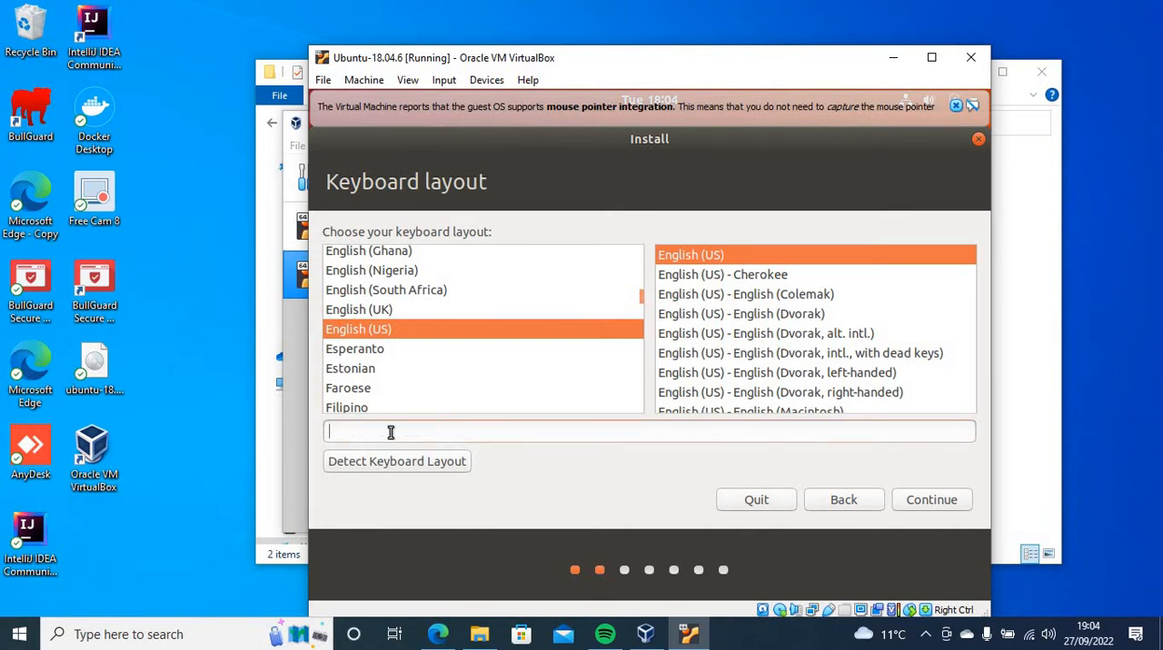
{"action": "type", "text": "I"}
{"action": "left_click", "coordinate": [926, 497]}
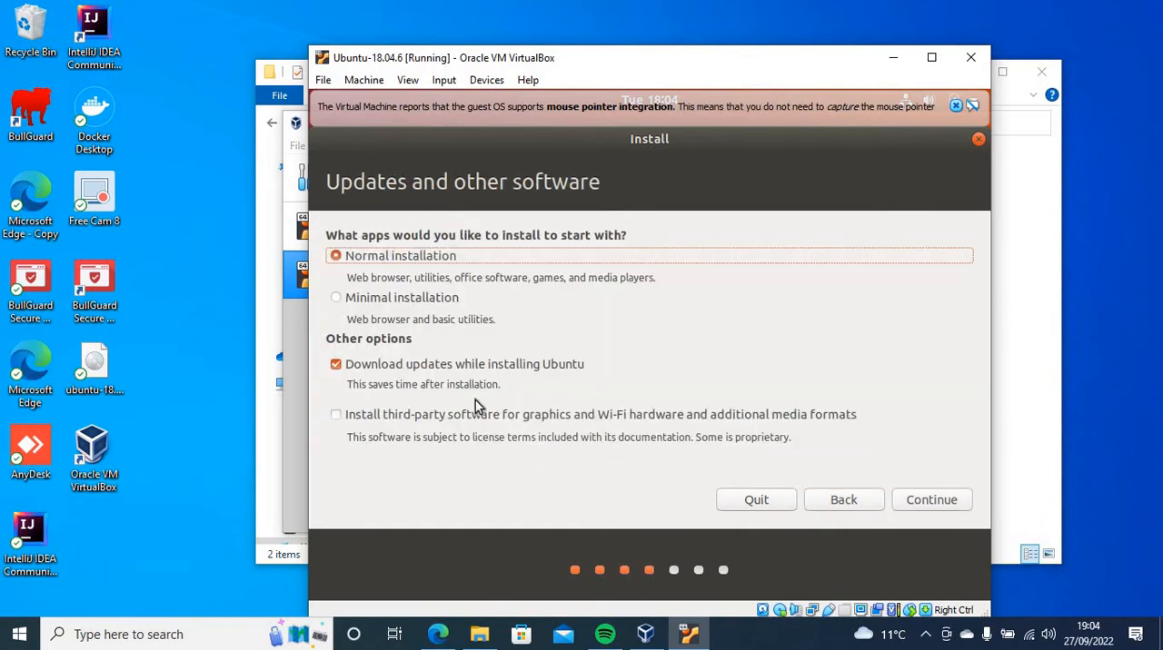
Accept the normal installation with updates, choose to erase the disk and install Ubuntu, and confirm writing the changes to disk
{"action": "left_click", "coordinate": [919, 497]}
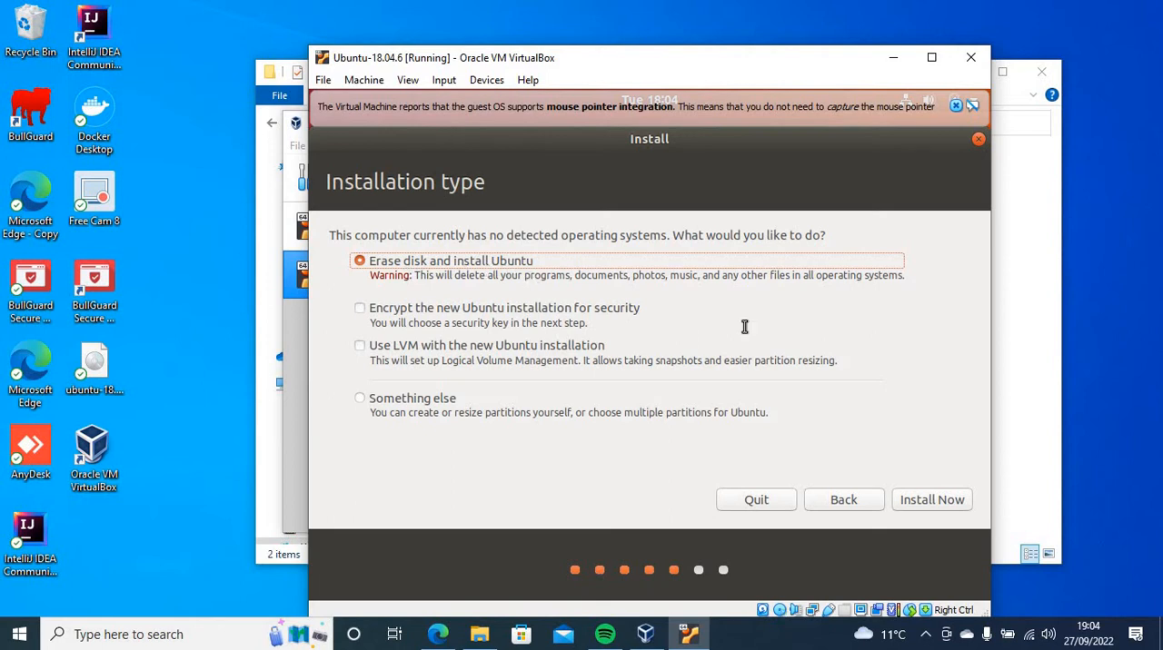
{"action": "left_click", "coordinate": [939, 512]}
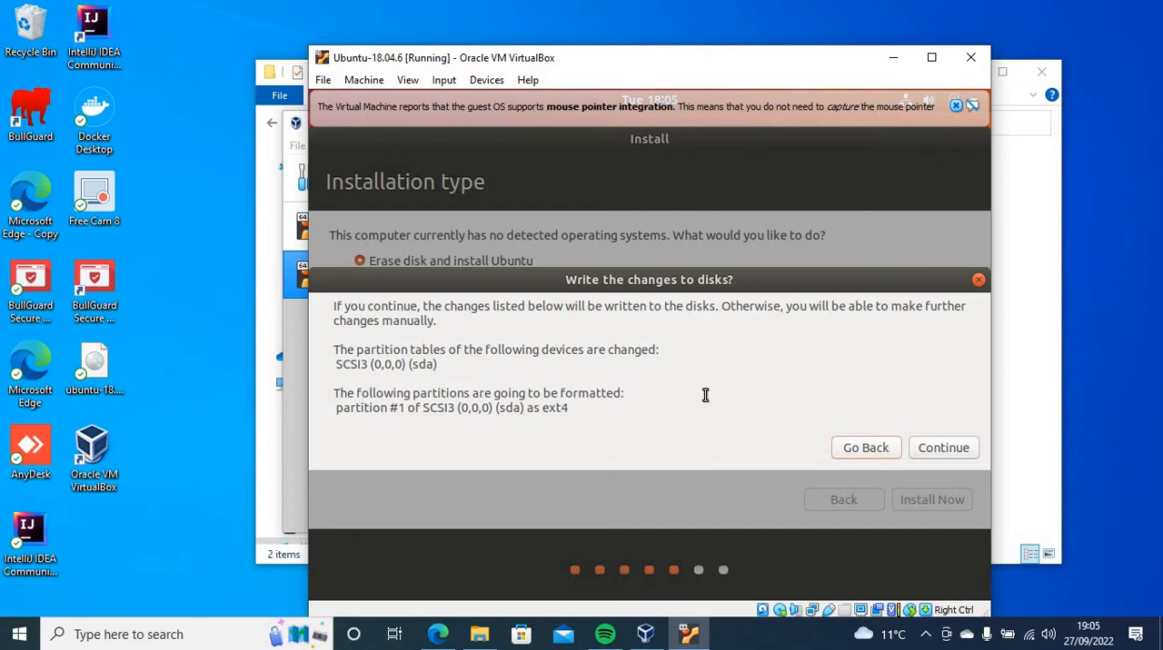
{"action": "left_click", "coordinate": [945, 448]}
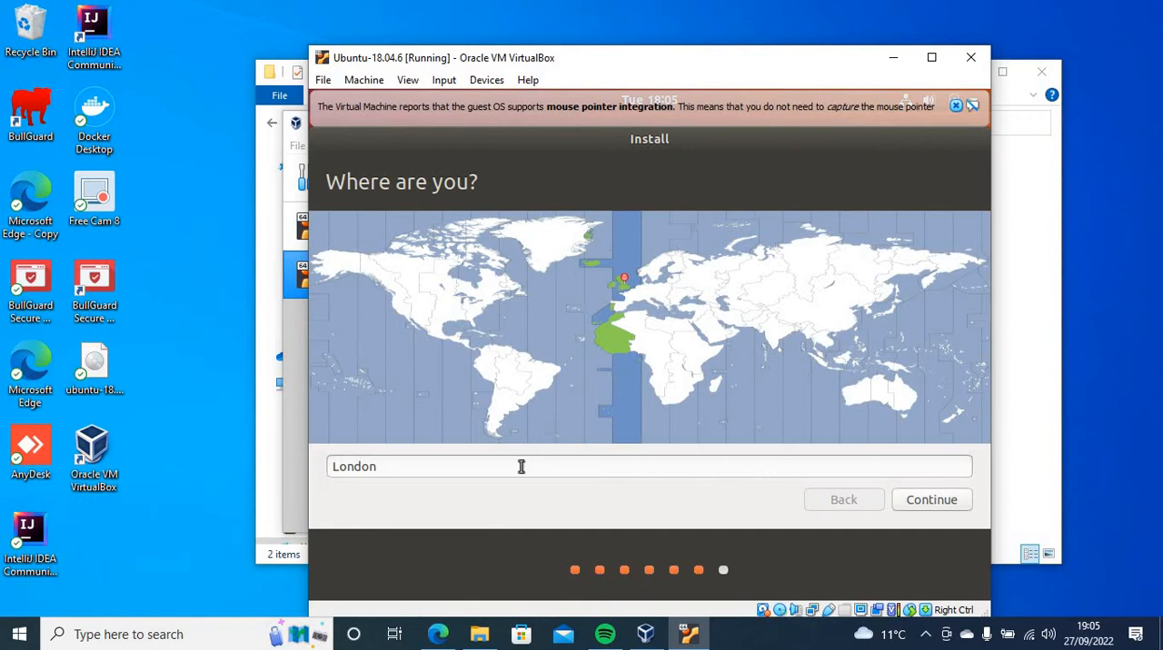
Accept London as the location, enter the user's name, and set and confirm the account password to start the installation
{"action": "left_click", "coordinate": [918, 499]}
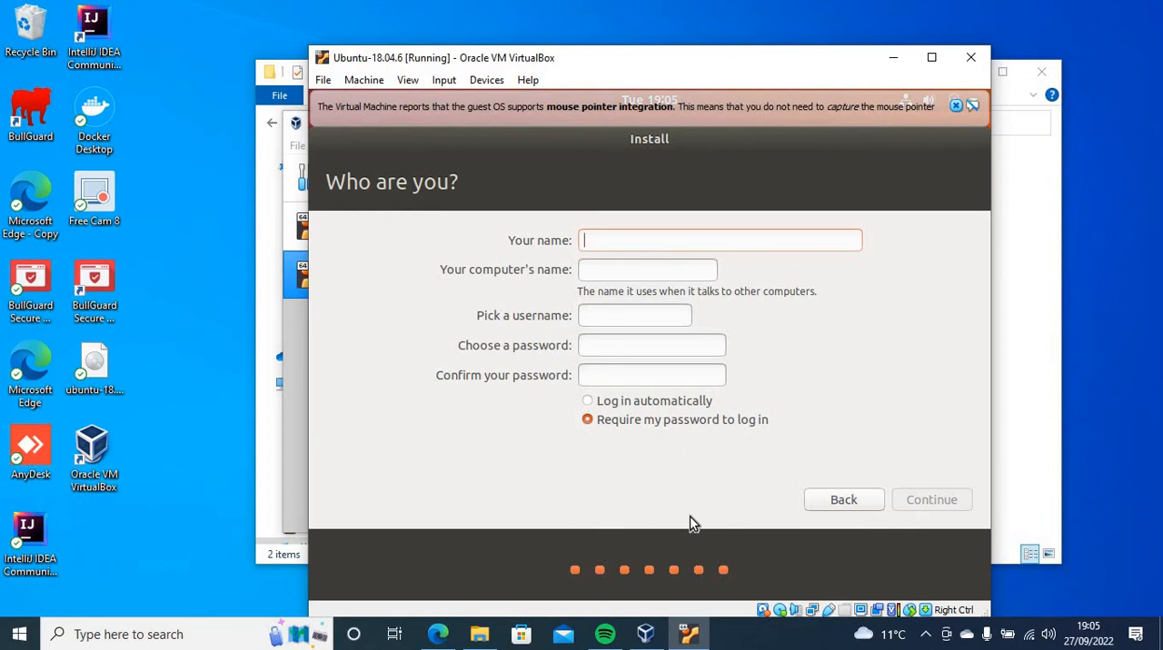
{"action": "type", "text": "Stephen"}
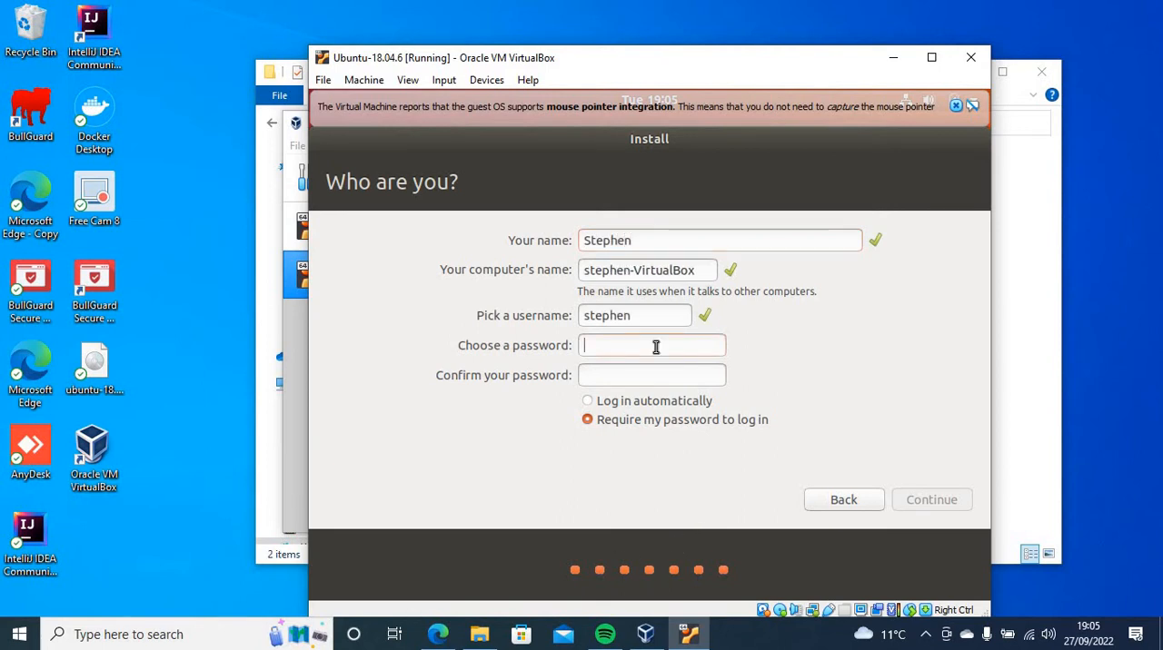
{"action": "type", "text": "●●●●●"}
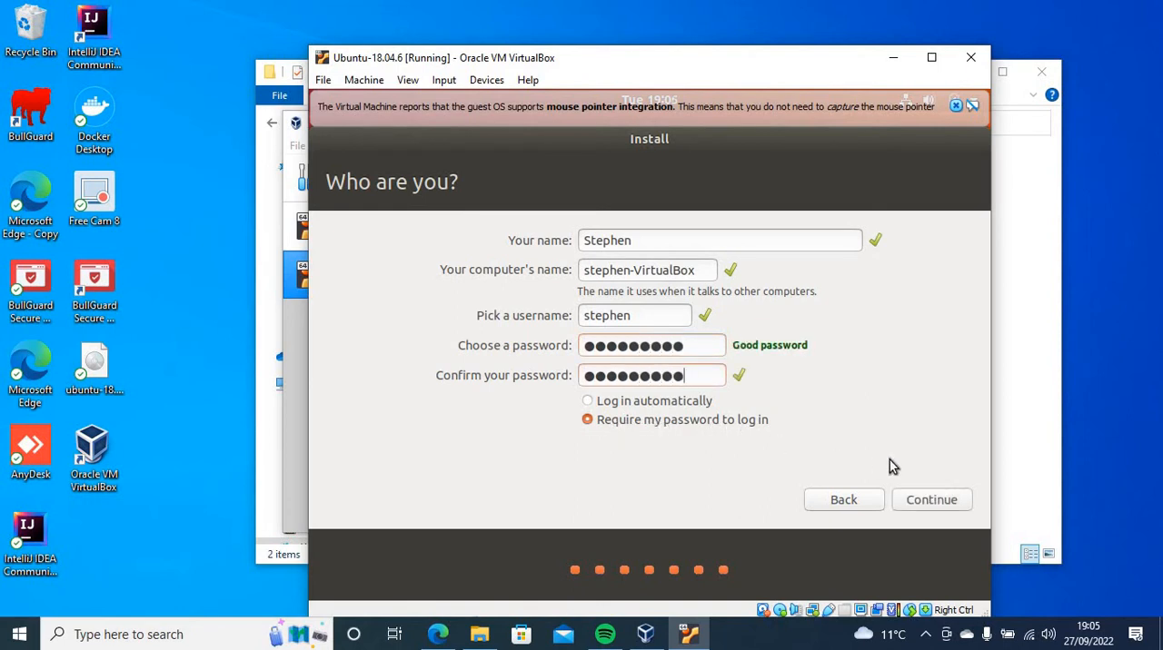
{"action": "left_click", "coordinate": [933, 496]}
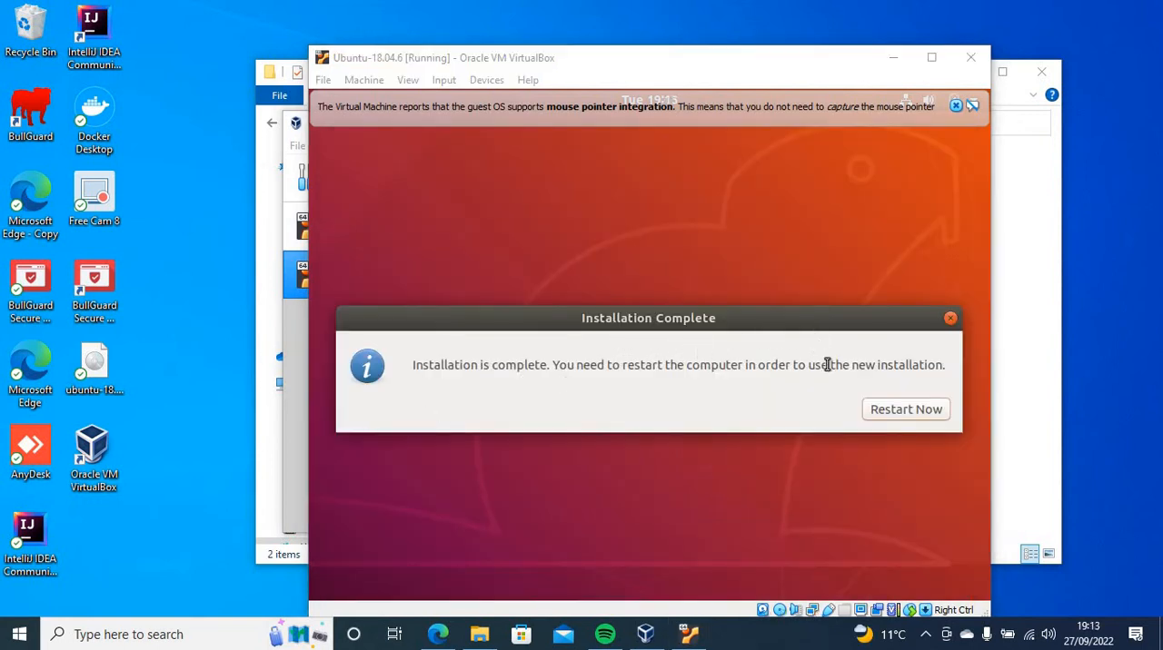
Restart the virtual machine after installation and select ubuntu-18.04.6-desktop-amd64.iso for its optical drive
{"action": "left_click", "coordinate": [889, 408]}
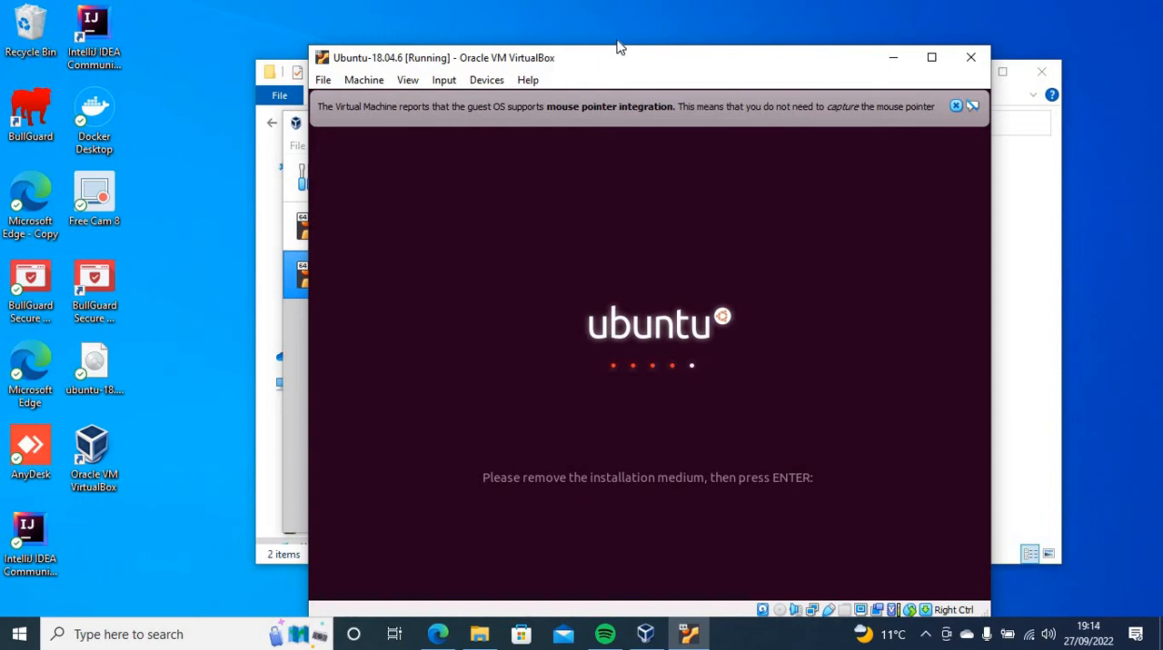
{"action": "left_click", "coordinate": [469, 82]}
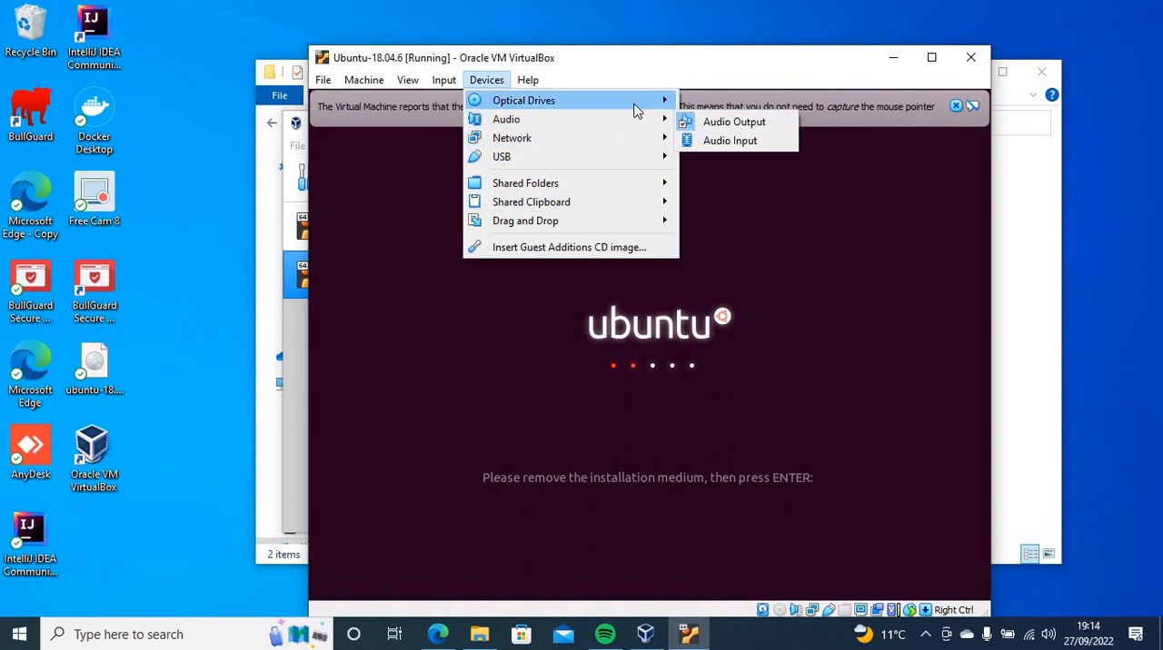
{"action": "mouse_move", "coordinate": [641, 106]}
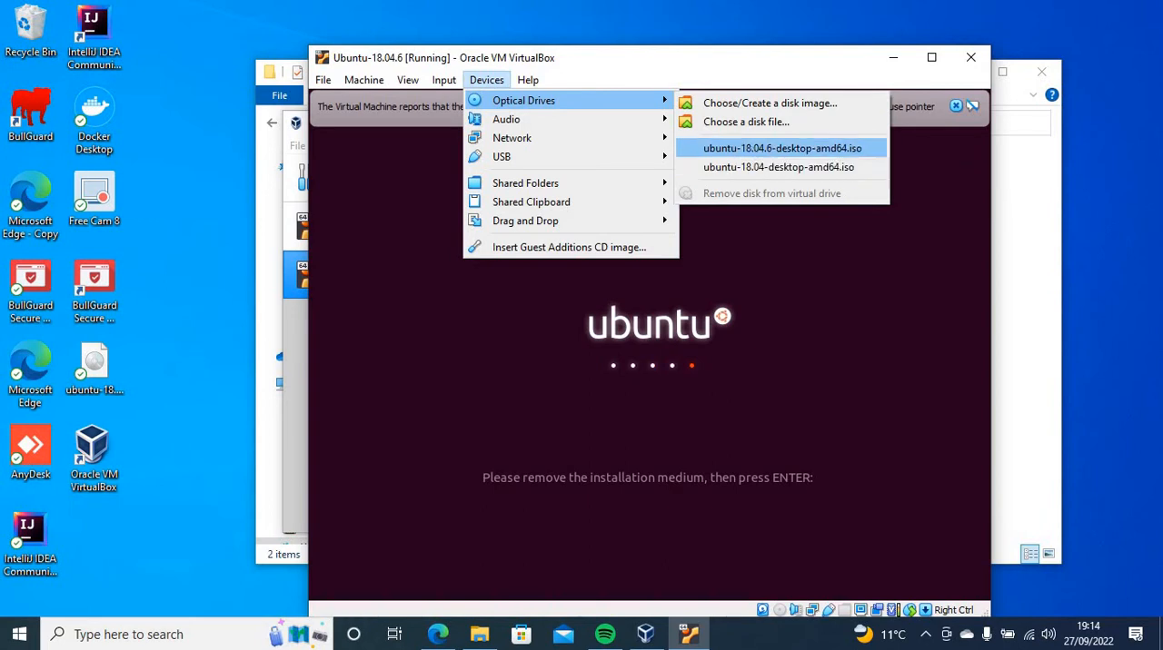
{"action": "left_click", "coordinate": [774, 150]}
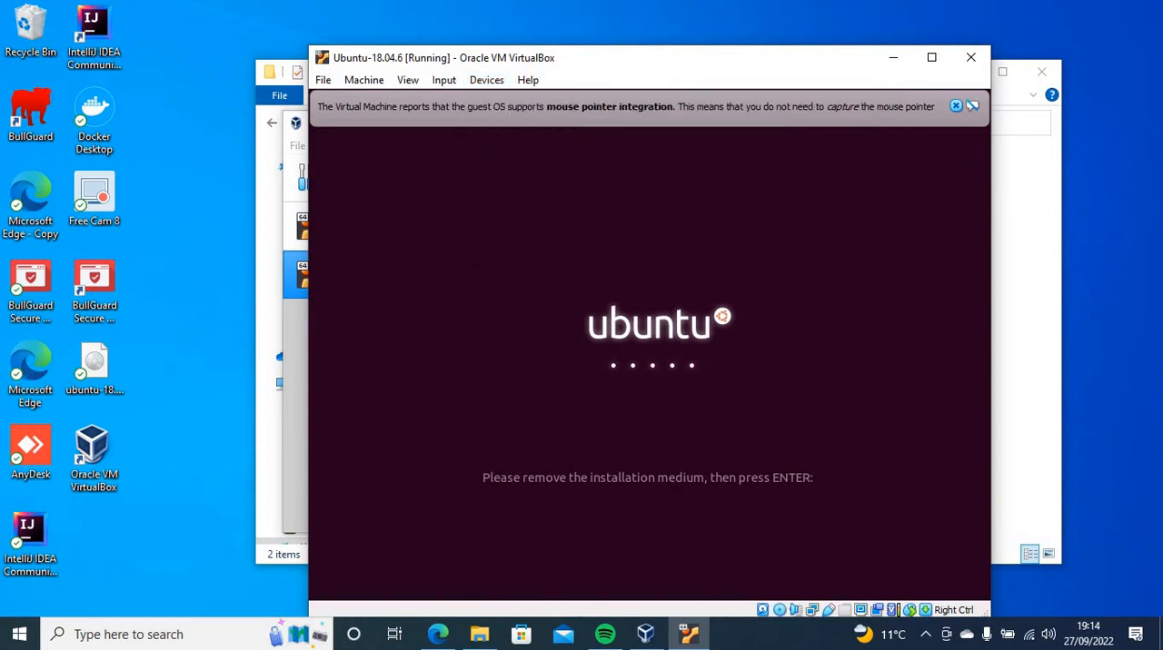
Remove the installation disk from the virtual optical drive, forcing the unmount, and continue the restart
{"action": "left_click", "coordinate": [479, 80]}
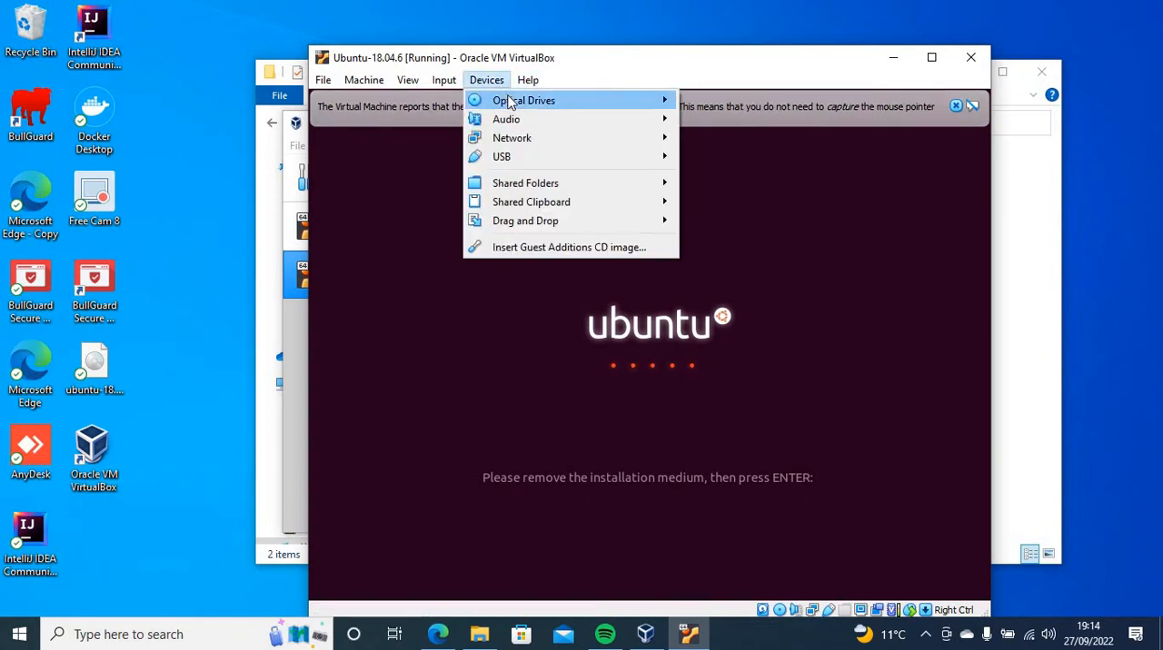
{"action": "mouse_move", "coordinate": [647, 106]}
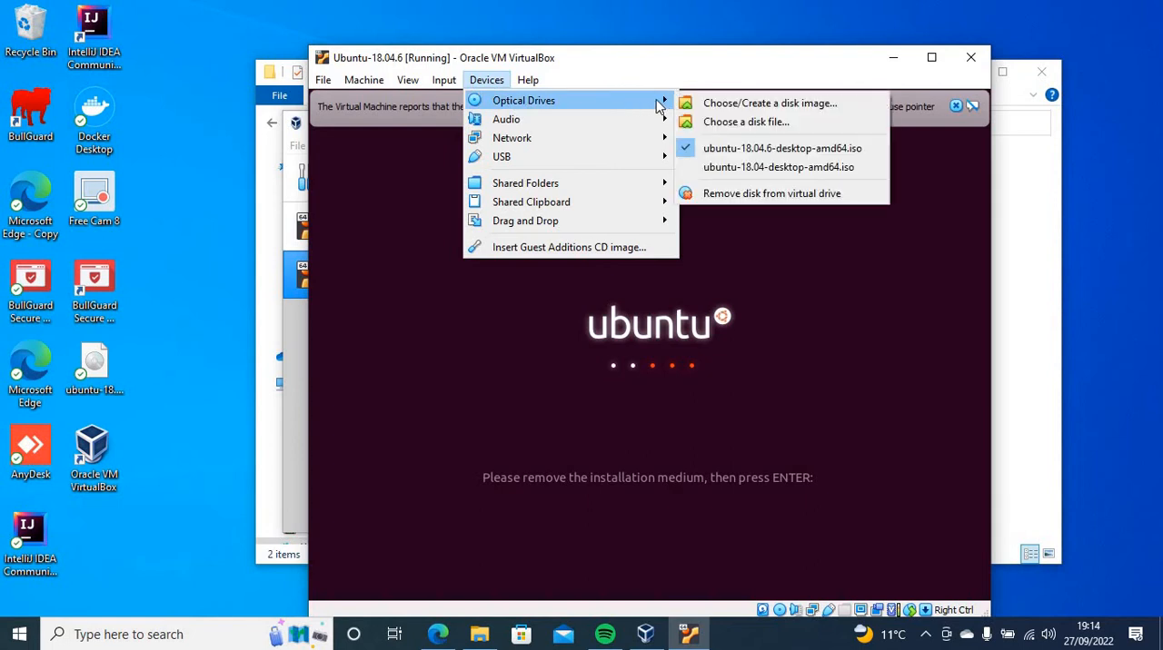
{"action": "left_click", "coordinate": [750, 194]}
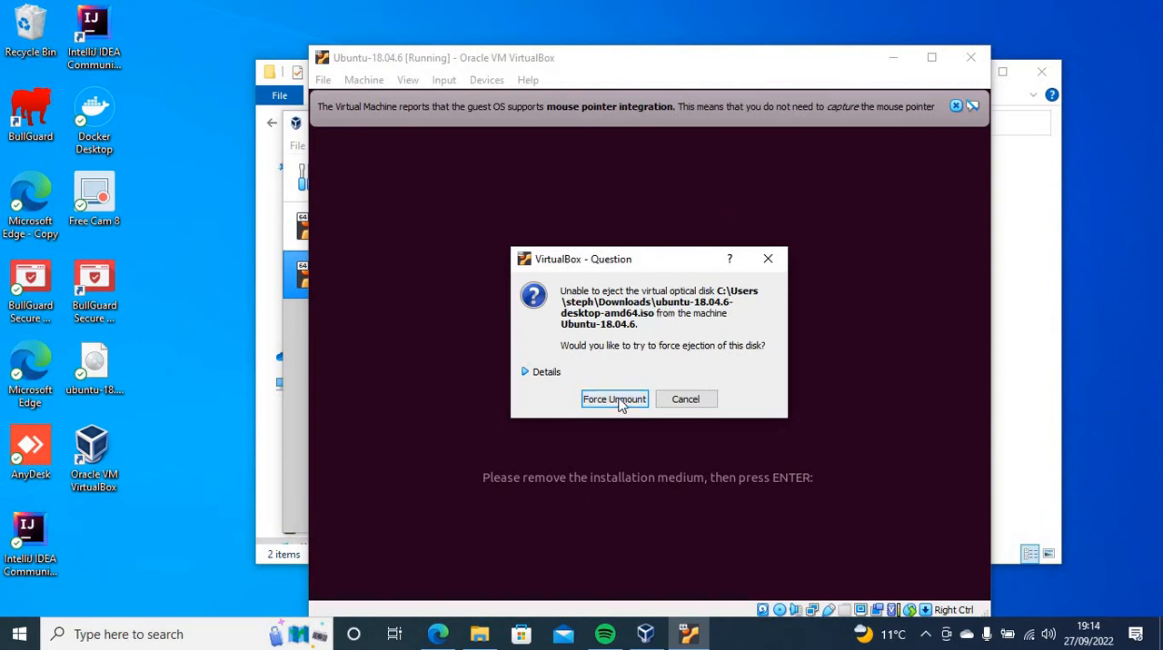
{"action": "left_click", "coordinate": [614, 400]}
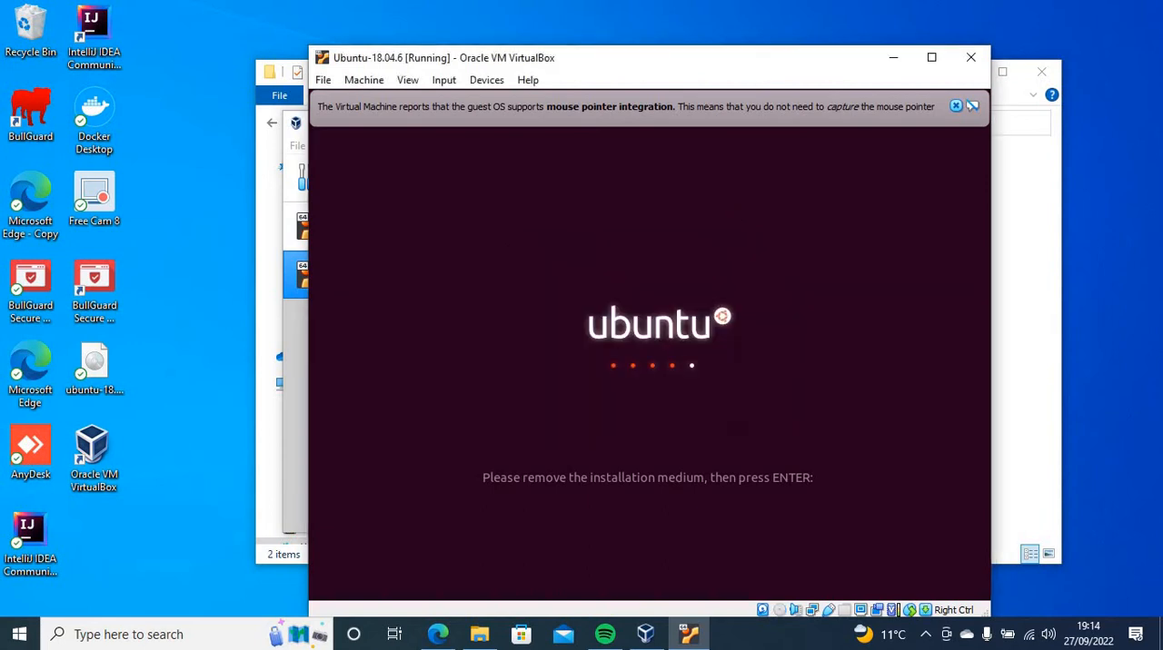
{"action": "key", "text": "Return"}
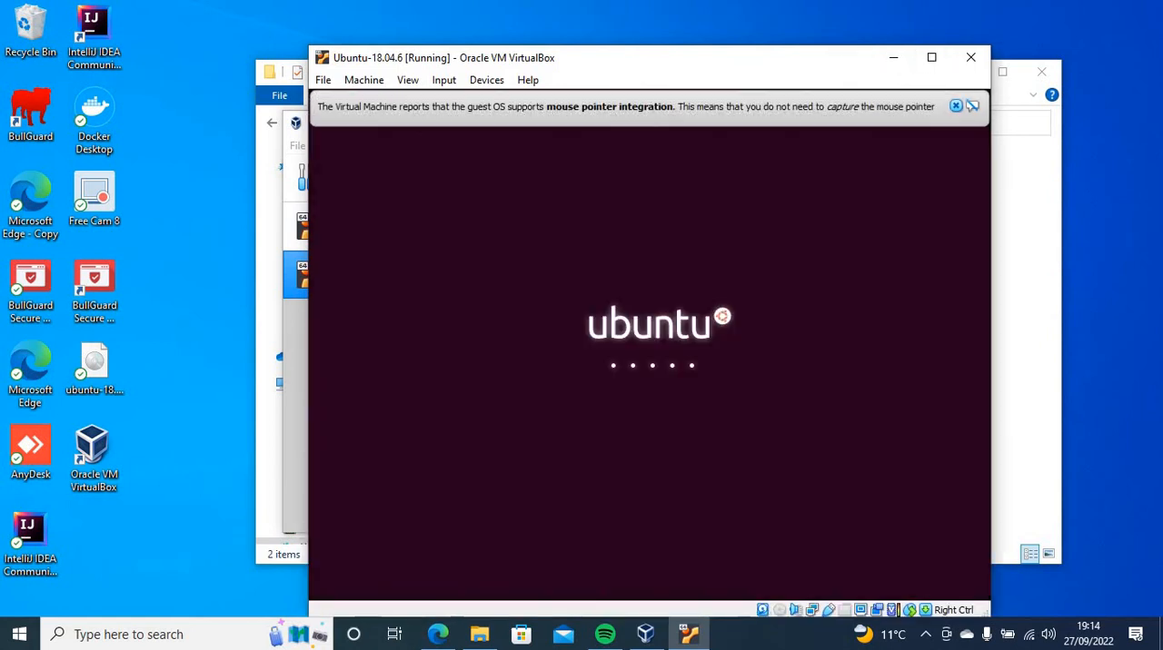
Check the virtual machine's optical drive options for an attached installation disk
{"action": "left_click", "coordinate": [478, 83]}
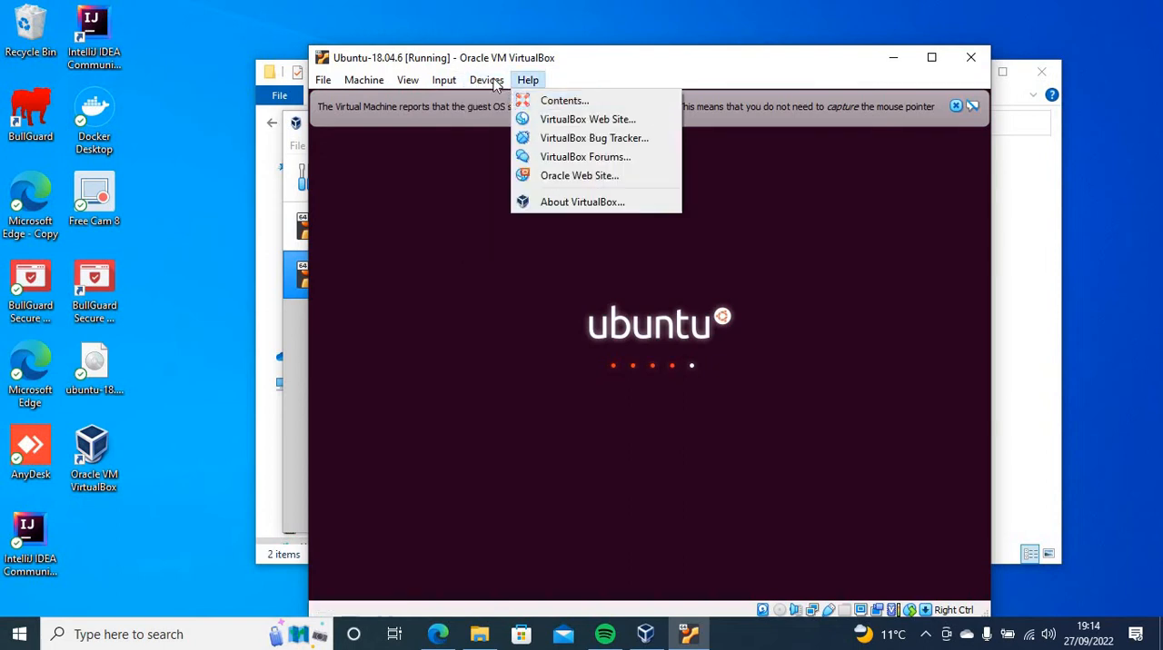
{"action": "mouse_move", "coordinate": [538, 107]}
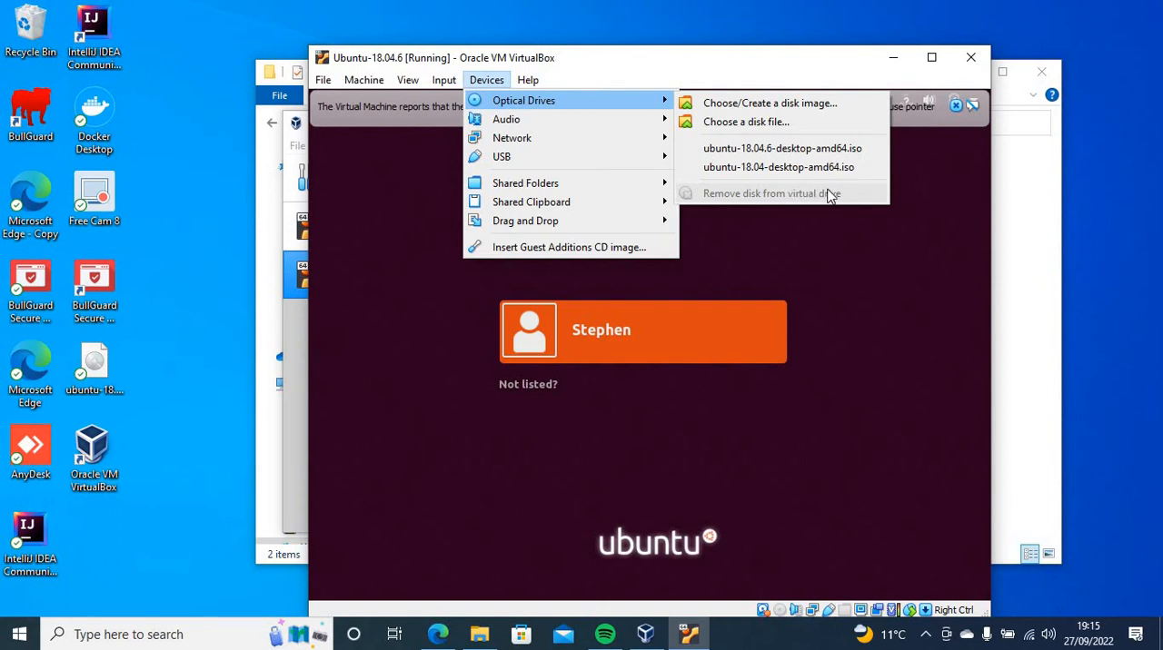
{"action": "left_click", "coordinate": [808, 48]}
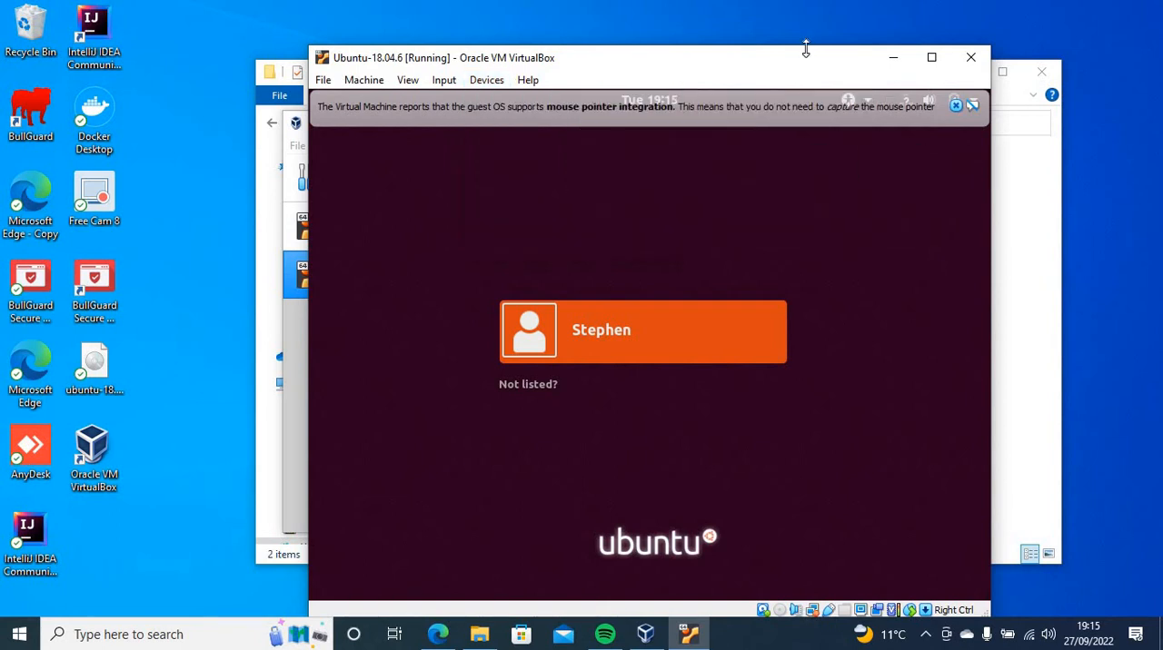
Sign in to the new Ubuntu installation by selecting the user account and entering the account password
{"action": "left_click", "coordinate": [581, 333]}
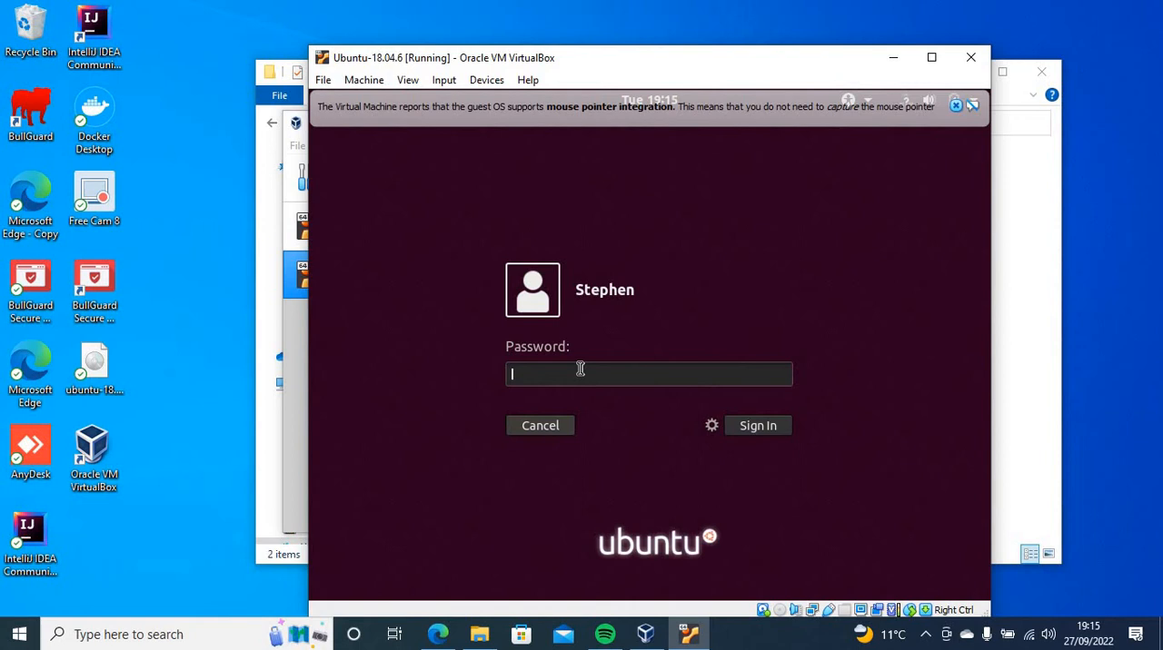
{"action": "type", "text": "••••••••••"}
{"action": "key", "text": "Return"}
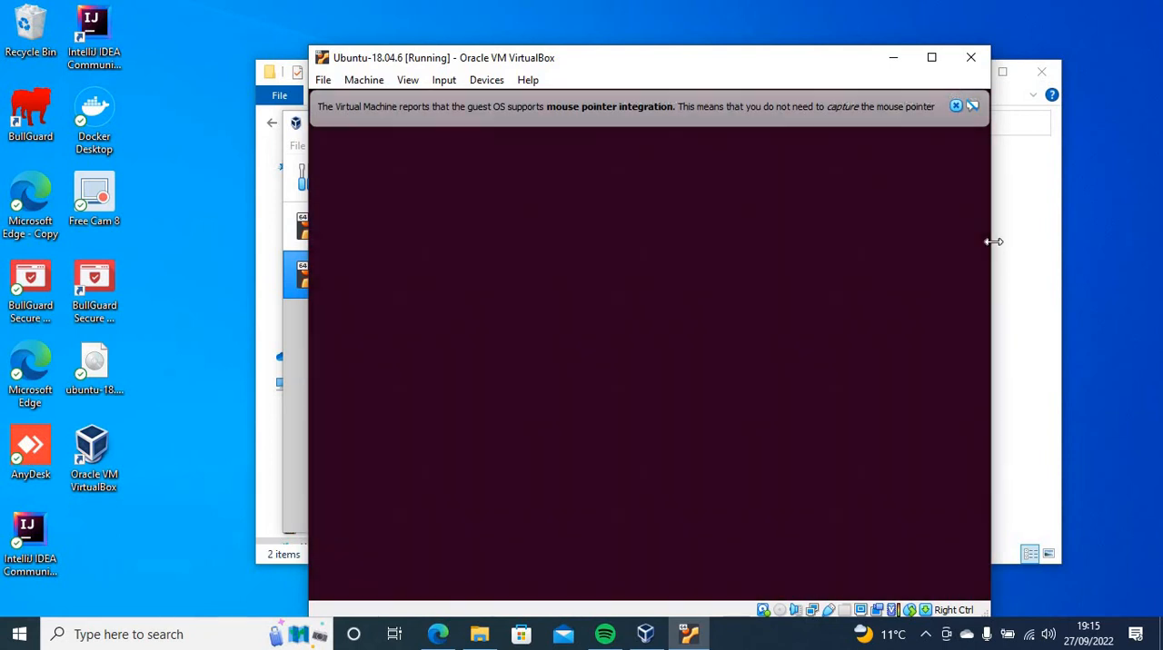
Widen the virtual machine window and finish the Ubuntu welcome pages, skipping Livepatch setup and keeping system info reporting to Canonical enabled
{"action": "left_click_drag", "start_coordinate": [991, 246], "coordinate": [1069, 254]}
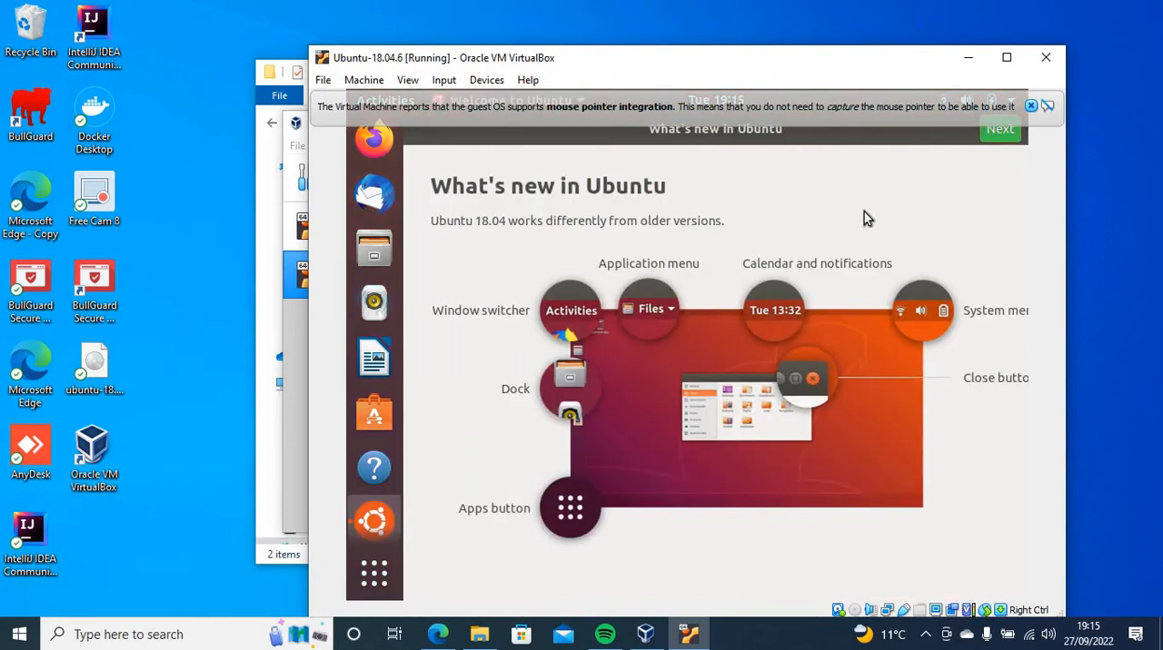
{"action": "left_click", "coordinate": [1000, 129]}
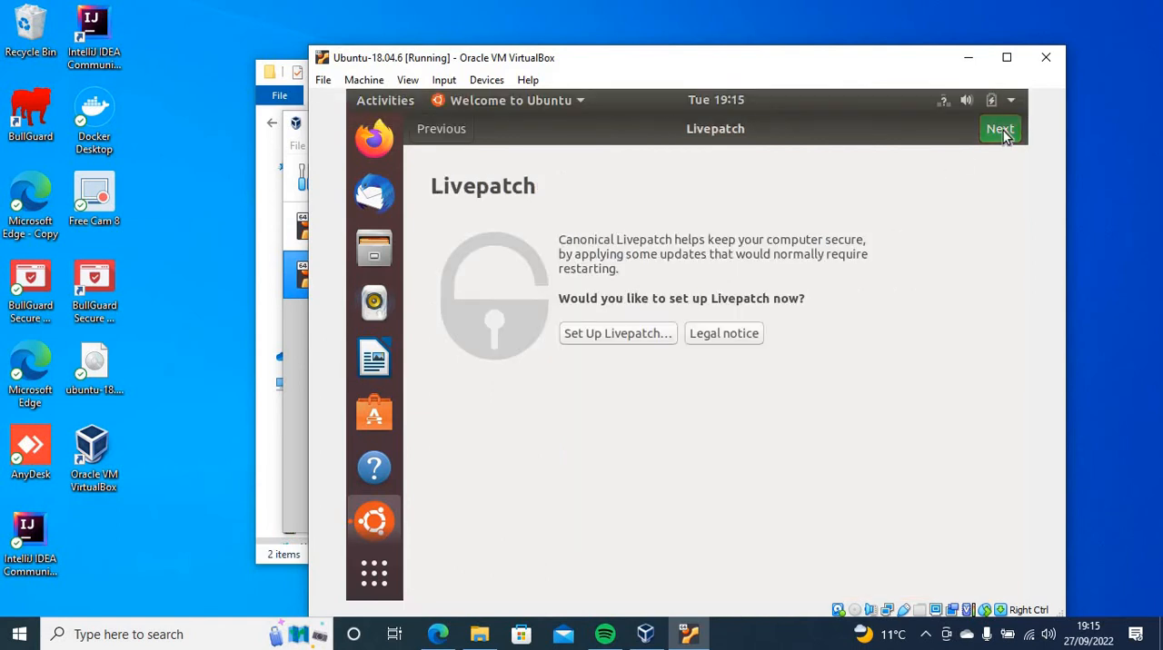
{"action": "left_click", "coordinate": [1000, 129]}
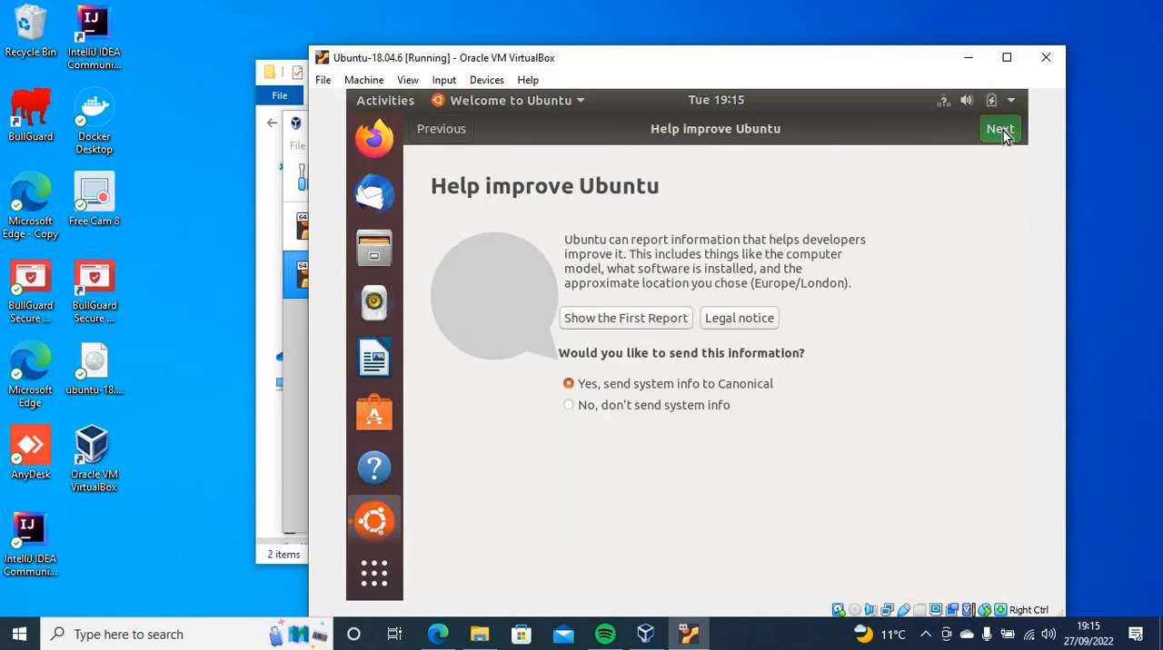
{"action": "left_click", "coordinate": [1000, 129]}
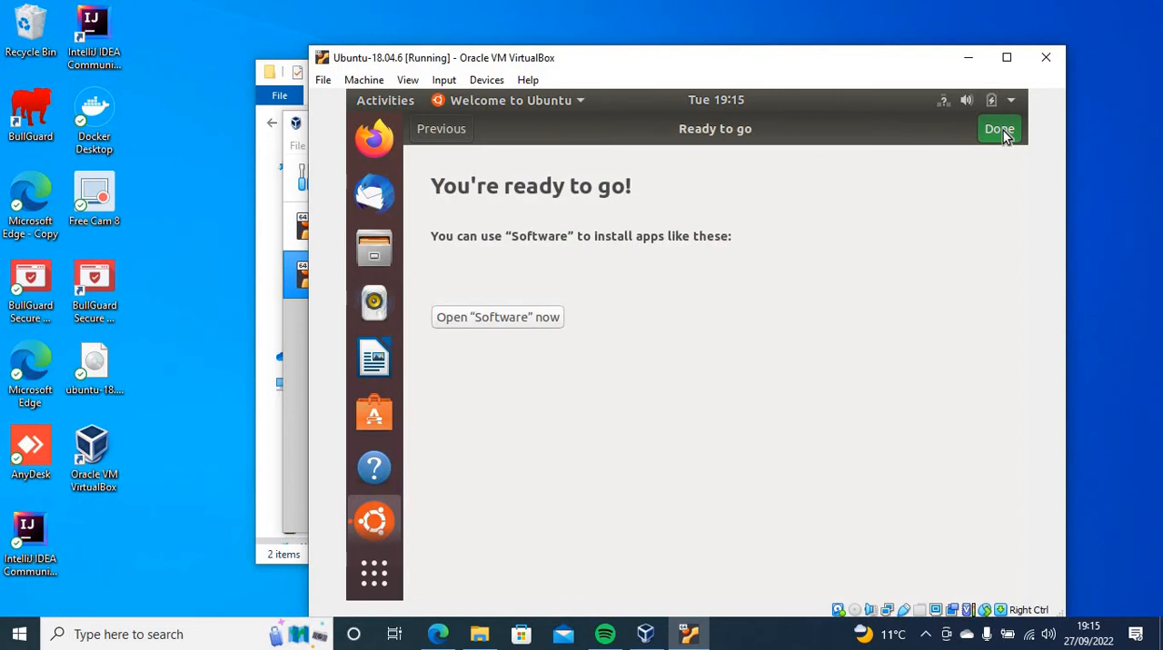
{"action": "left_click", "coordinate": [1000, 129]}
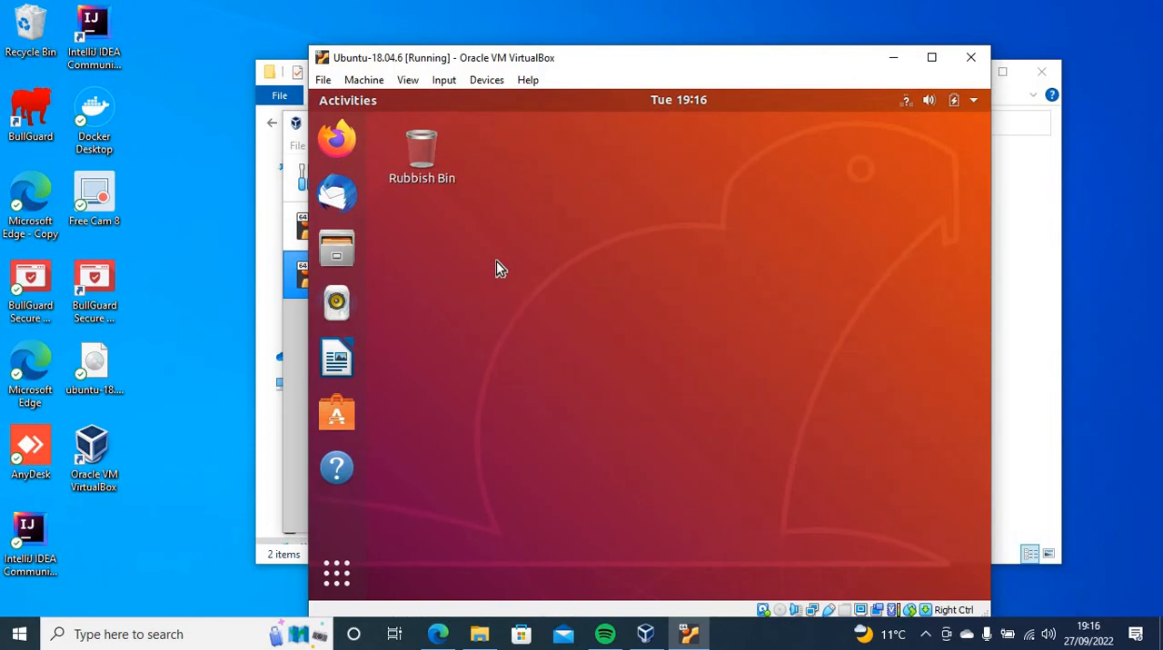
{"action": "left_click", "coordinate": [442, 88]}
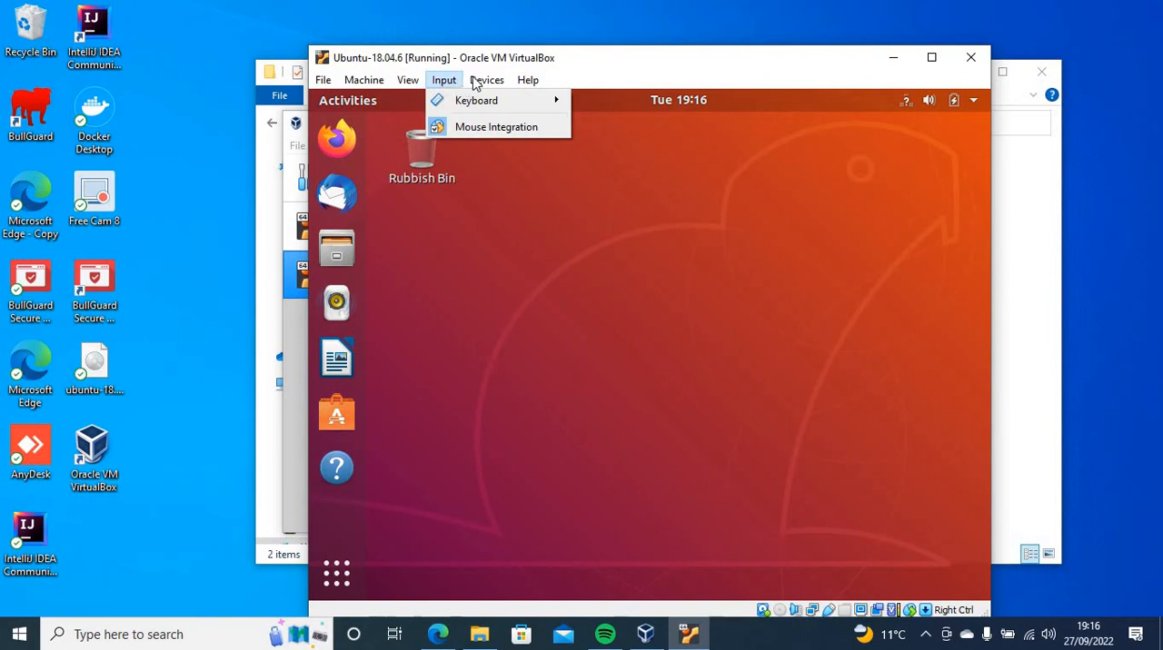
{"action": "mouse_move", "coordinate": [480, 83]}
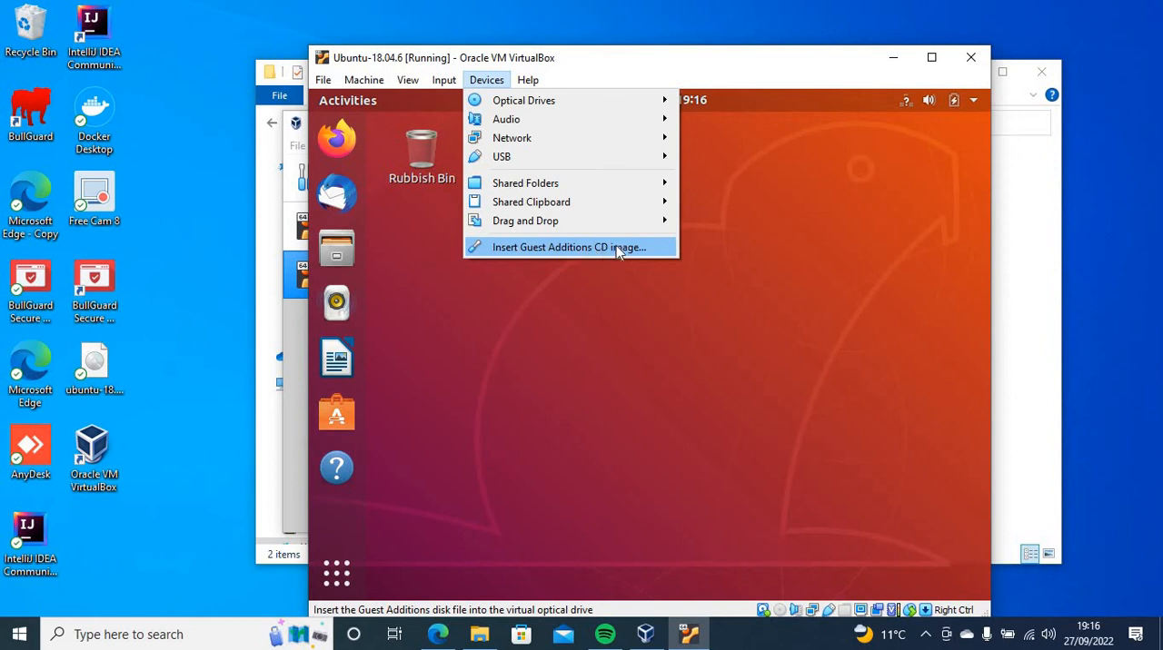
{"action": "left_click", "coordinate": [555, 318]}
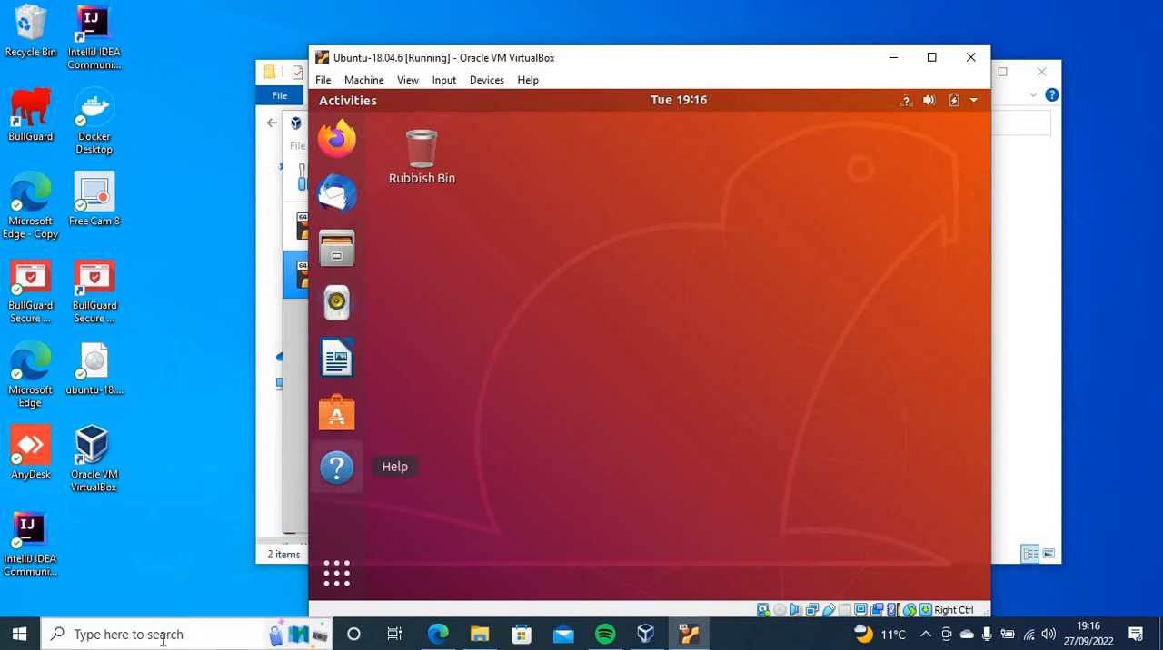
{"action": "right_click", "coordinate": [536, 405]}
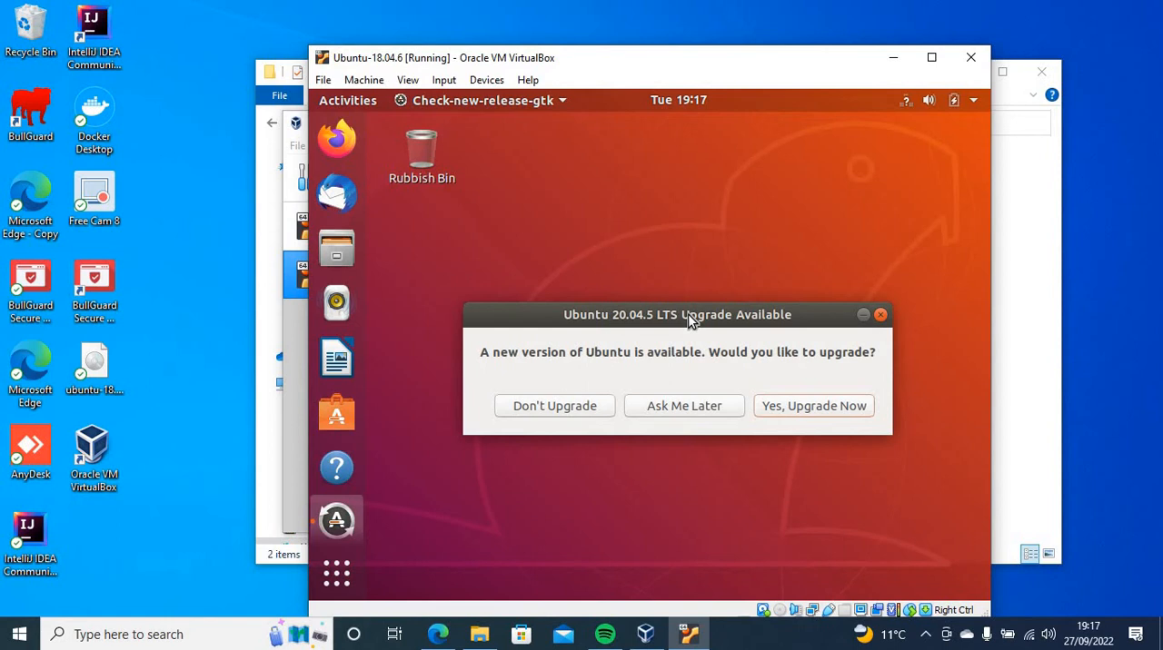
Postpone both the Ubuntu 20.04.5 LTS upgrade and the offered software updates
{"action": "left_click", "coordinate": [683, 408]}
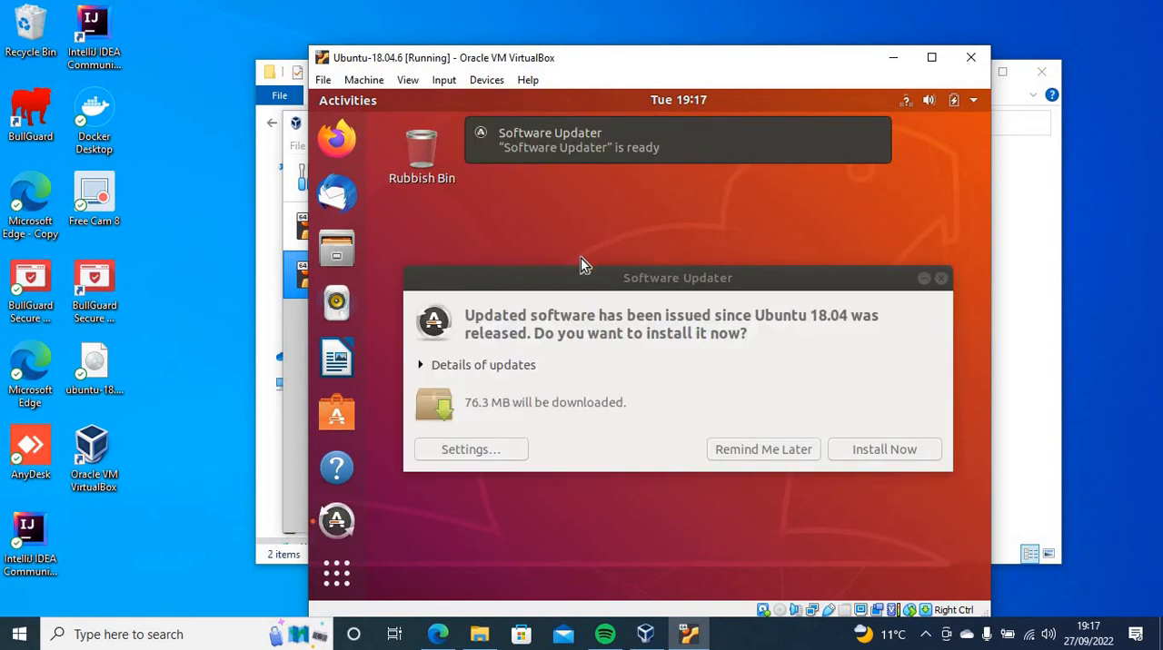
{"action": "left_click", "coordinate": [766, 448]}
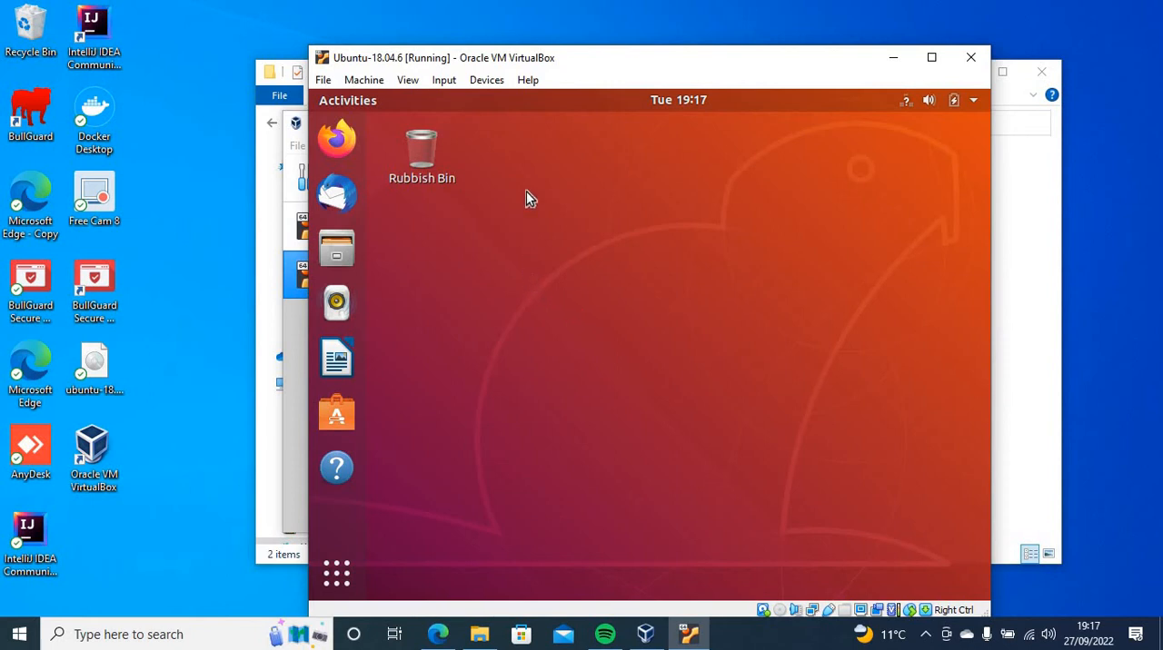
Insert the Guest Additions CD image, run its VBox_GAs_6.1.38 software, and authenticate with the account password
{"action": "left_click", "coordinate": [481, 82]}
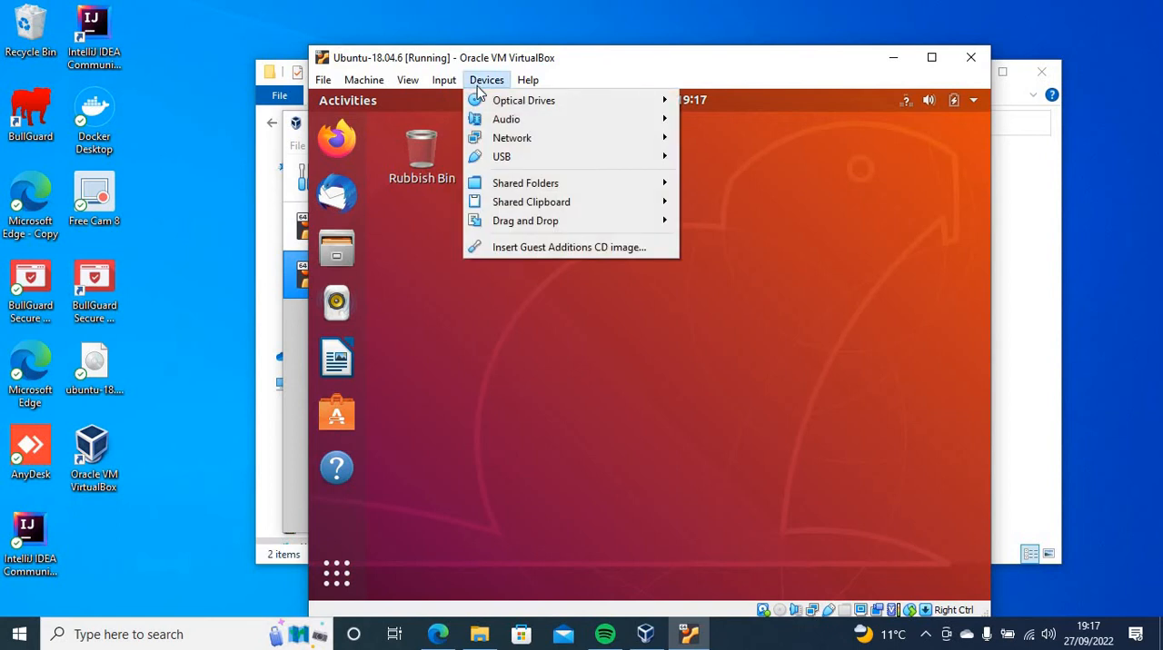
{"action": "left_click", "coordinate": [497, 248]}
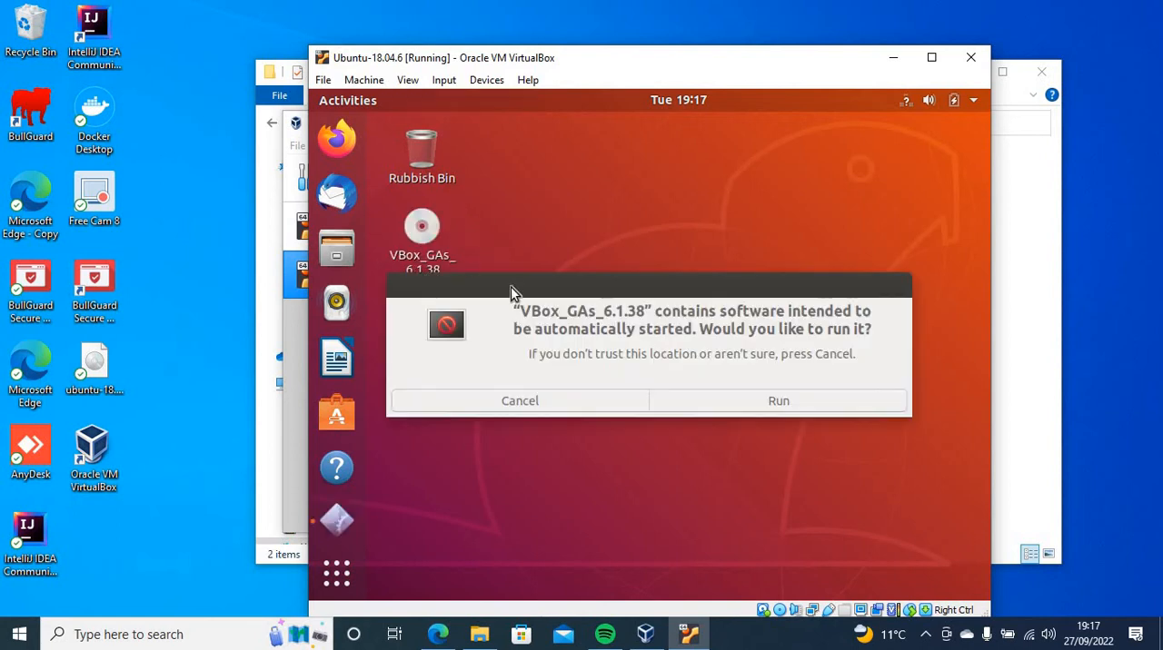
{"action": "left_click", "coordinate": [764, 397]}
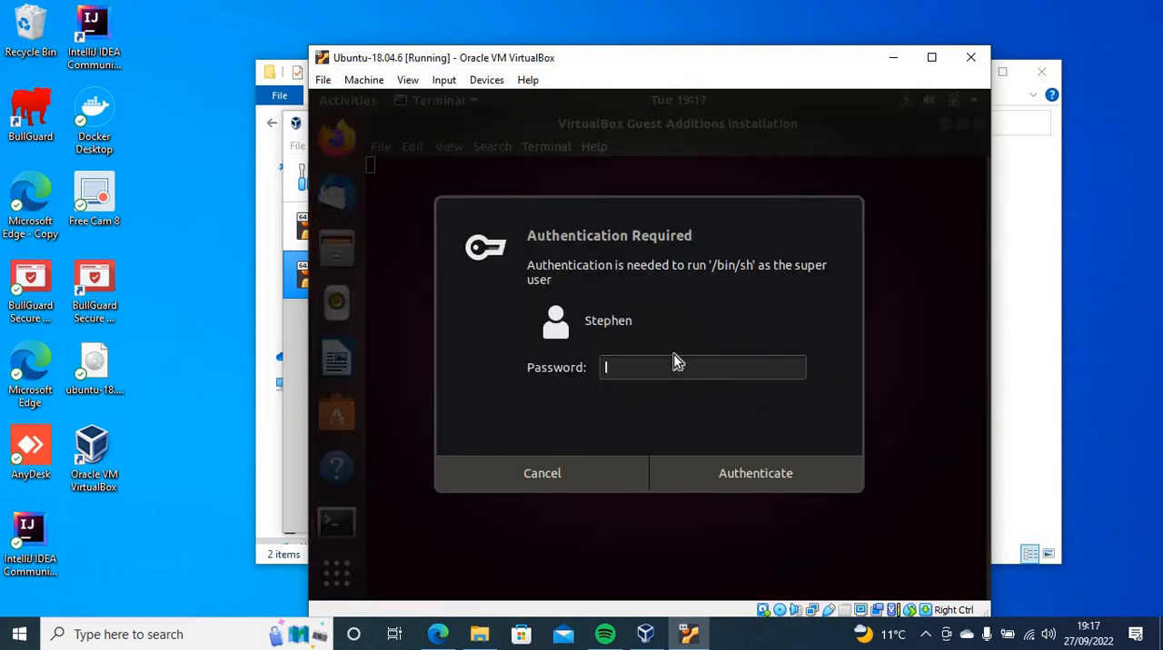
{"action": "type", "text": "*********"}
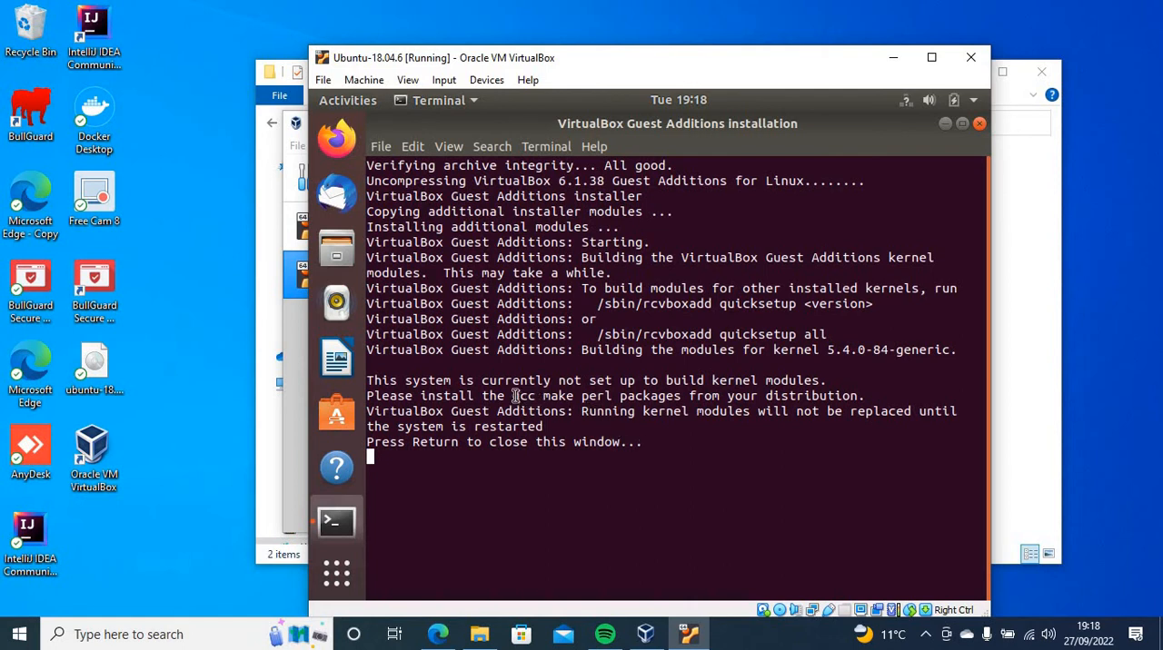
Highlight the required gcc make perl packages in the Guest Additions installer output and close the installation window
{"action": "left_click_drag", "start_coordinate": [514, 396], "coordinate": [617, 396]}
{"action": "left_click", "coordinate": [490, 481]}
{"action": "key", "text": "Return"}
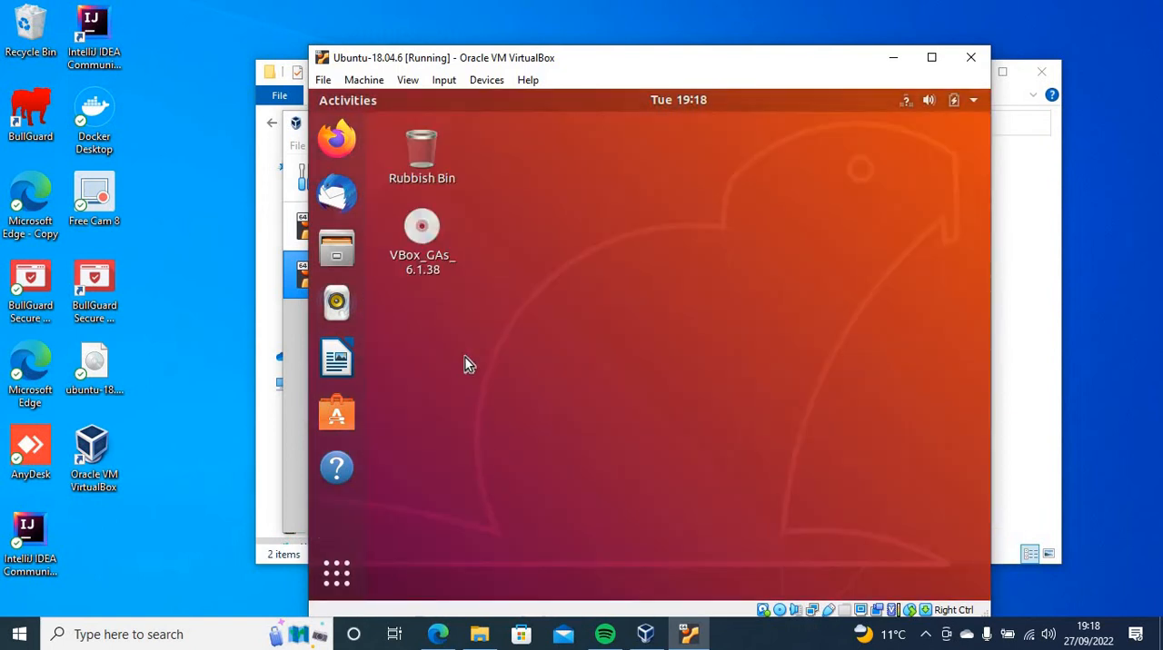
Open a terminal from the Ubuntu desktop and run sudo apt-get update, entering the account password
{"action": "right_click", "coordinate": [505, 335]}
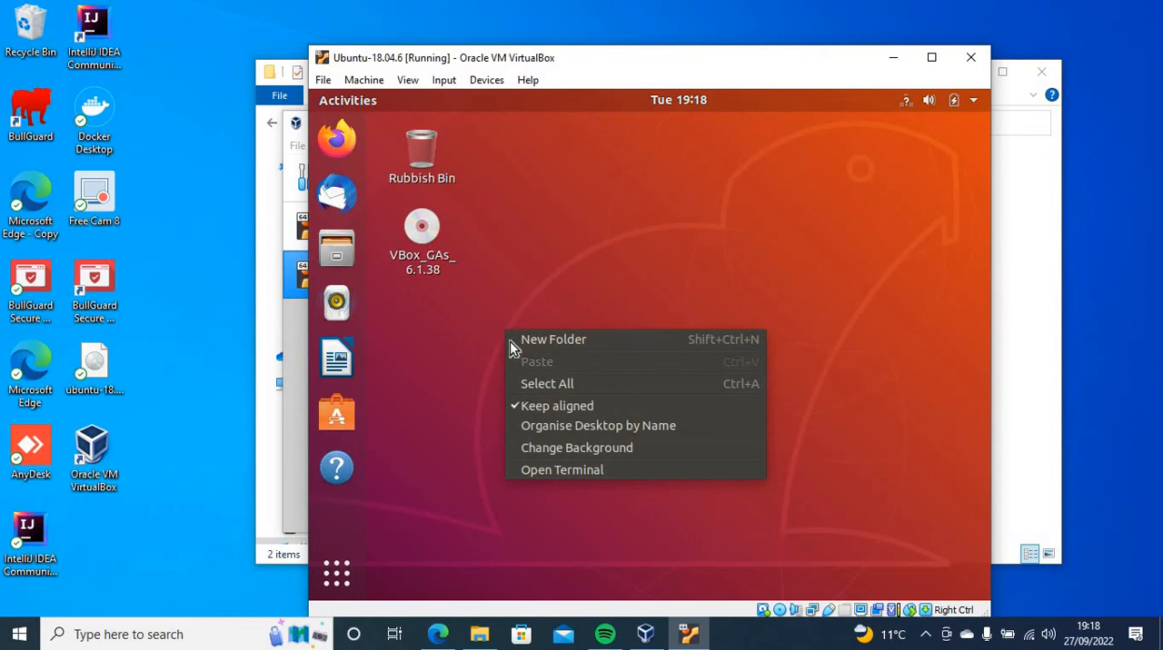
{"action": "left_click", "coordinate": [556, 470]}
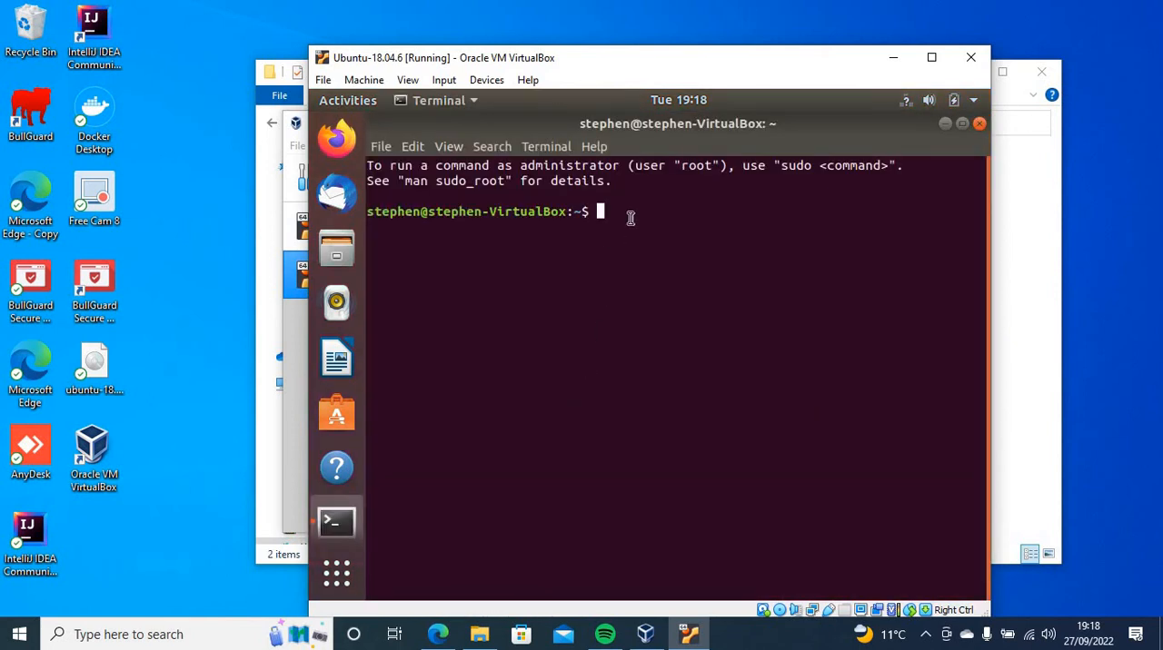
{"action": "type", "text": "sudo apt-get update"}
{"action": "key", "text": "Return"}
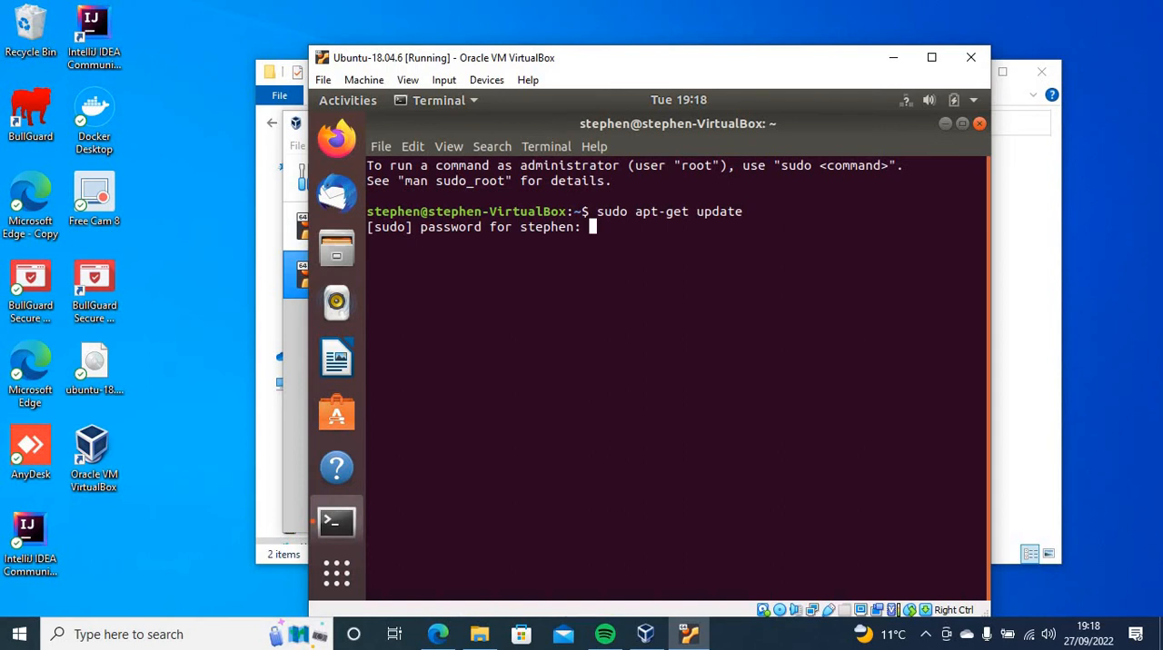
{"action": "key", "text": "Return"}
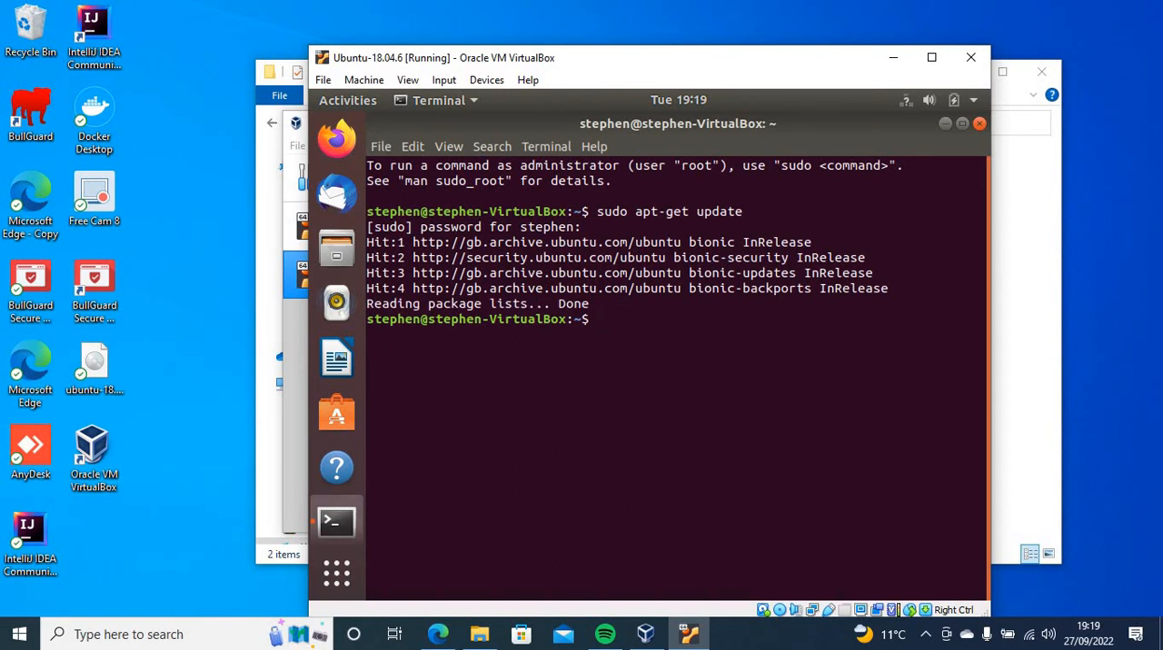
Install the required packages with sudo apt-get install -y gcc make perl and close the terminal
{"action": "type", "text": "sudo apt-get install "}
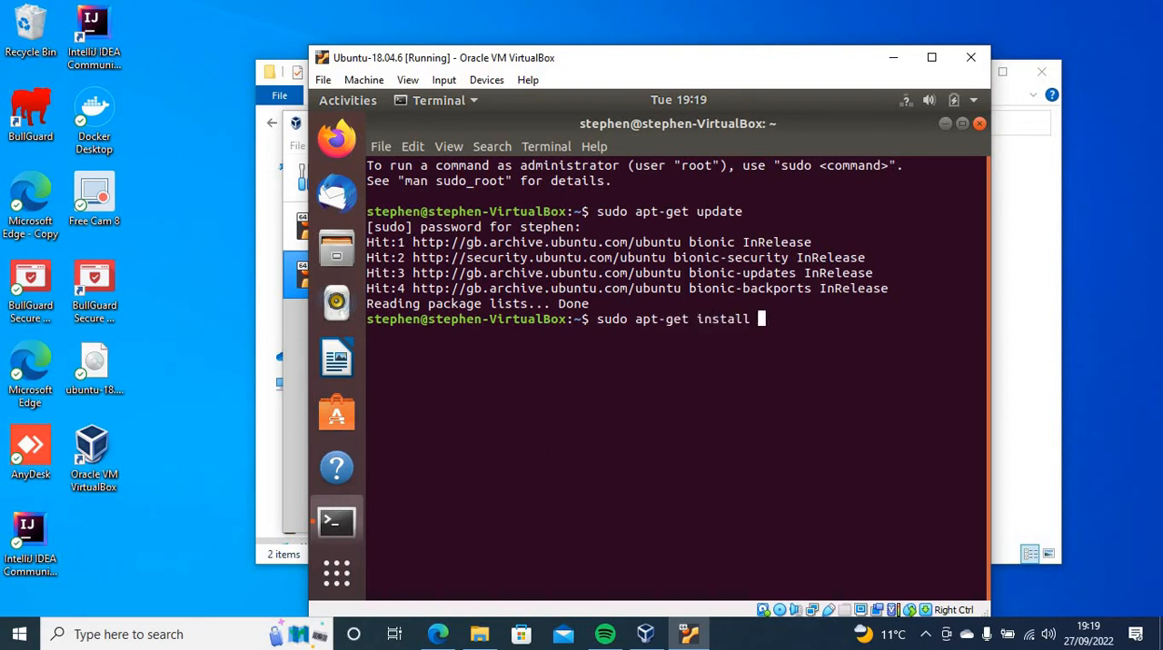
{"action": "type", "text": "-y gcc make"}
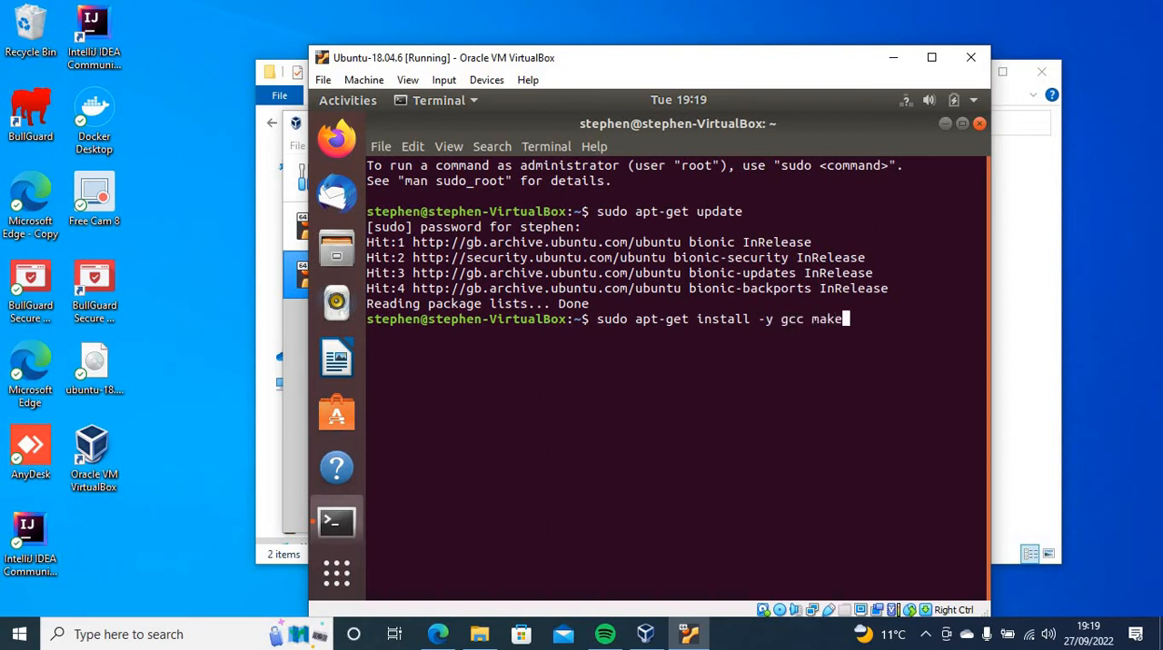
{"action": "type", "text": " perl"}
{"action": "key", "text": "Return"}
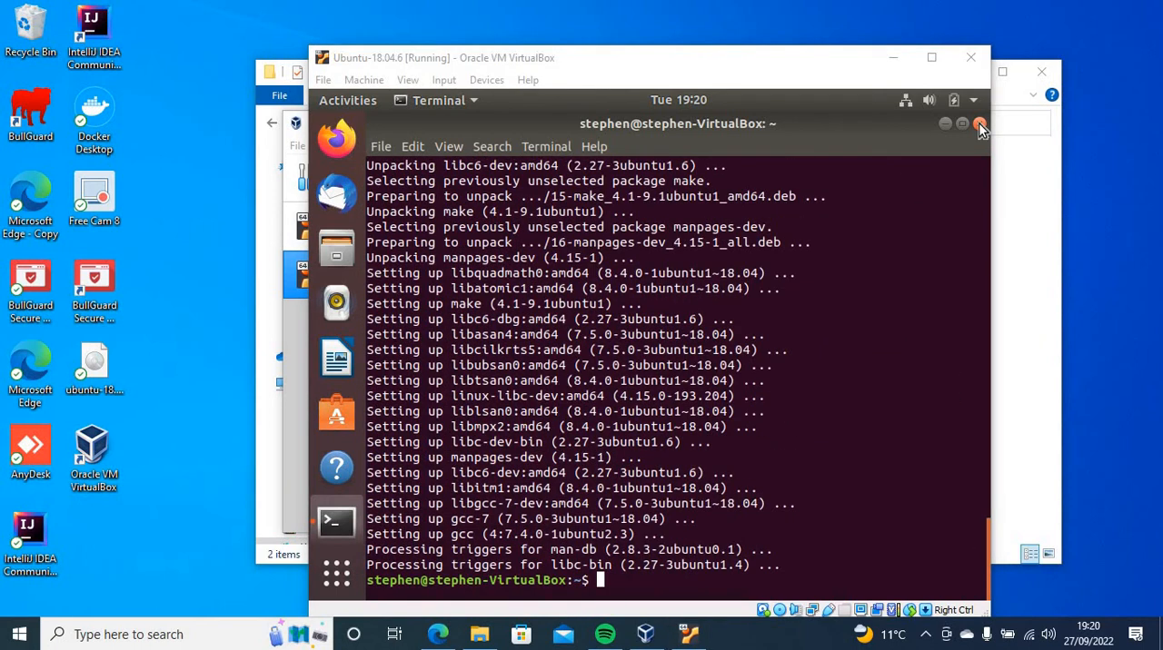
{"action": "left_click", "coordinate": [978, 123]}
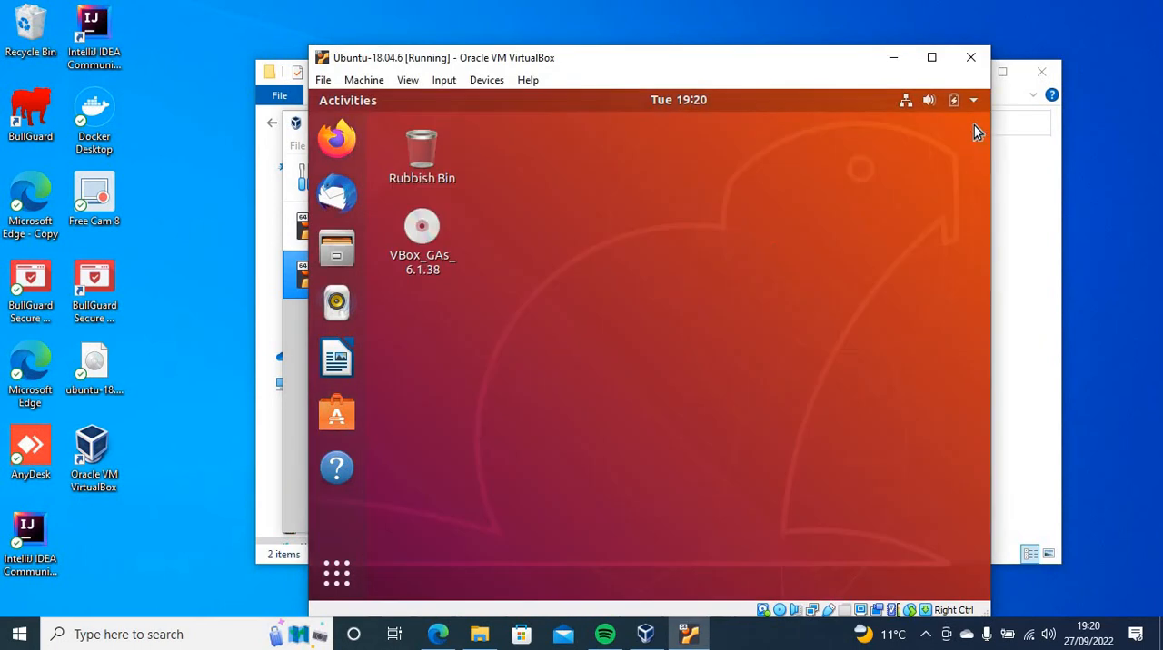
Open the VBox_GAs_6.1.38 disc, run its software, and authenticate with the account password
{"action": "left_click", "coordinate": [423, 238]}
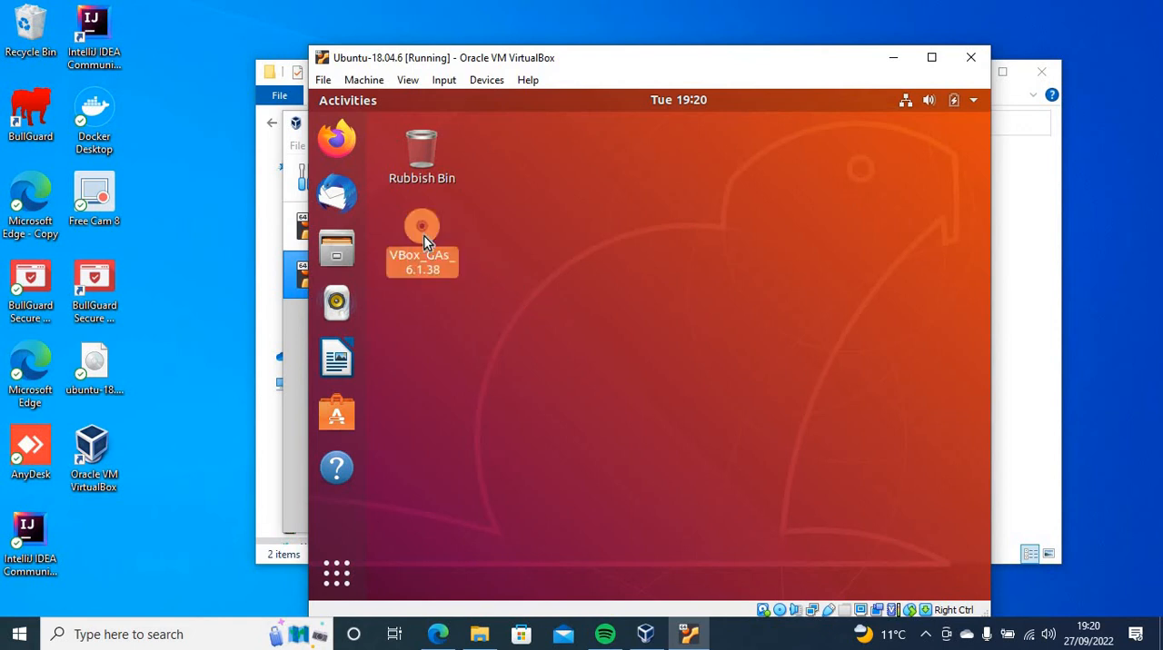
{"action": "double_click", "coordinate": [426, 232]}
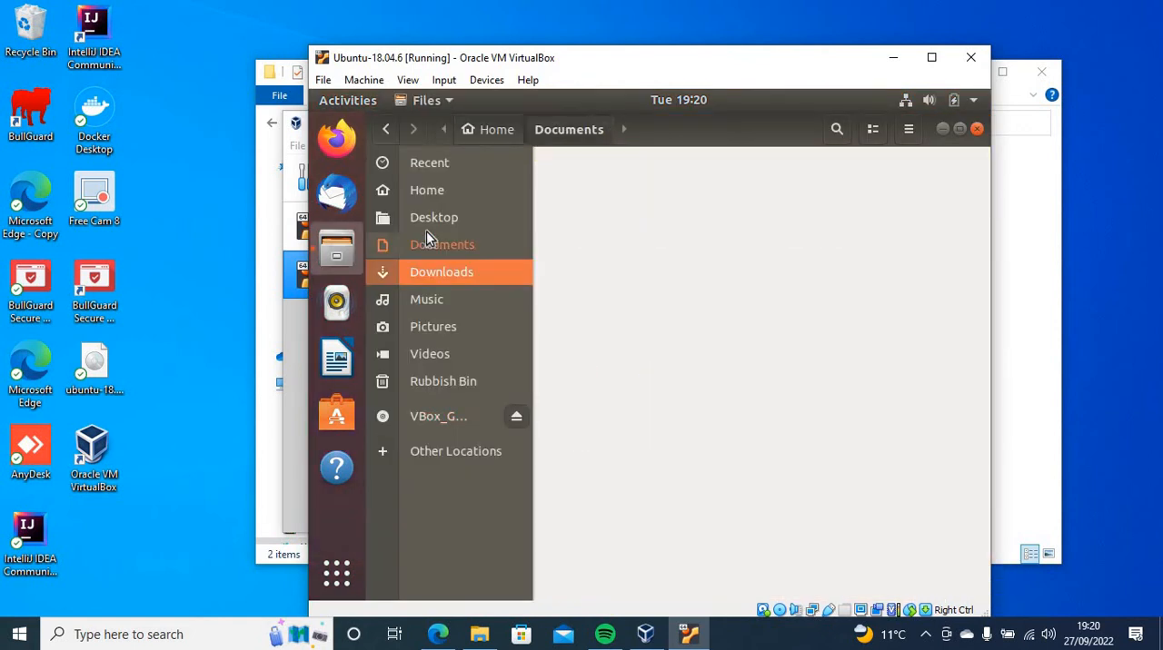
{"action": "left_click", "coordinate": [437, 166]}
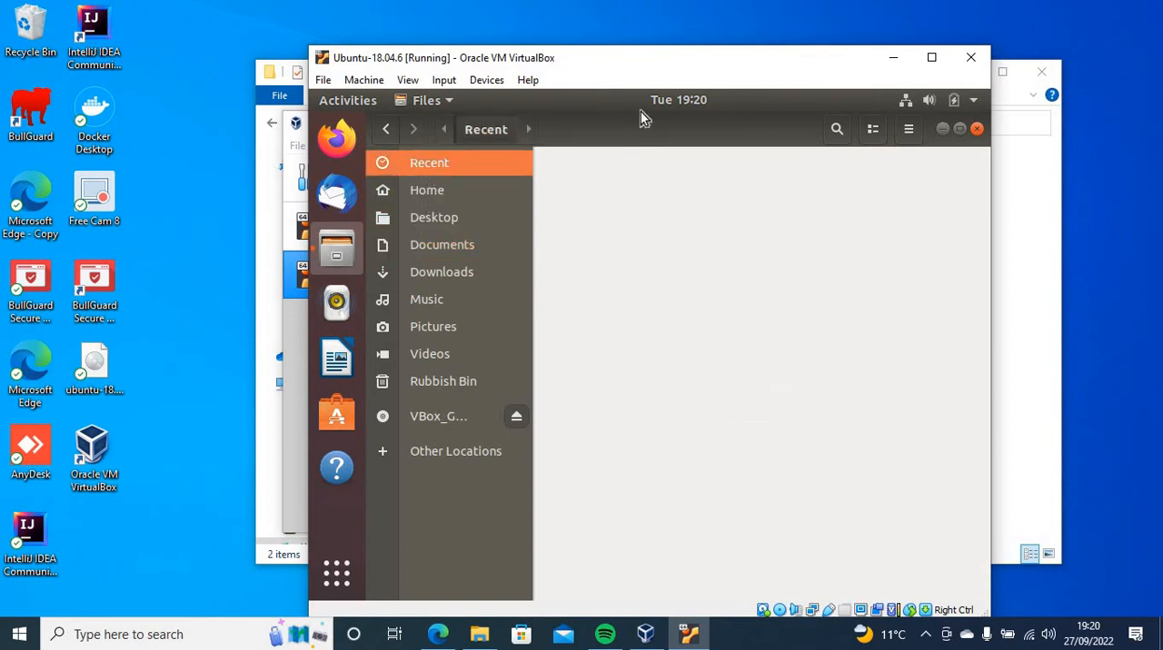
{"action": "left_click", "coordinate": [934, 166]}
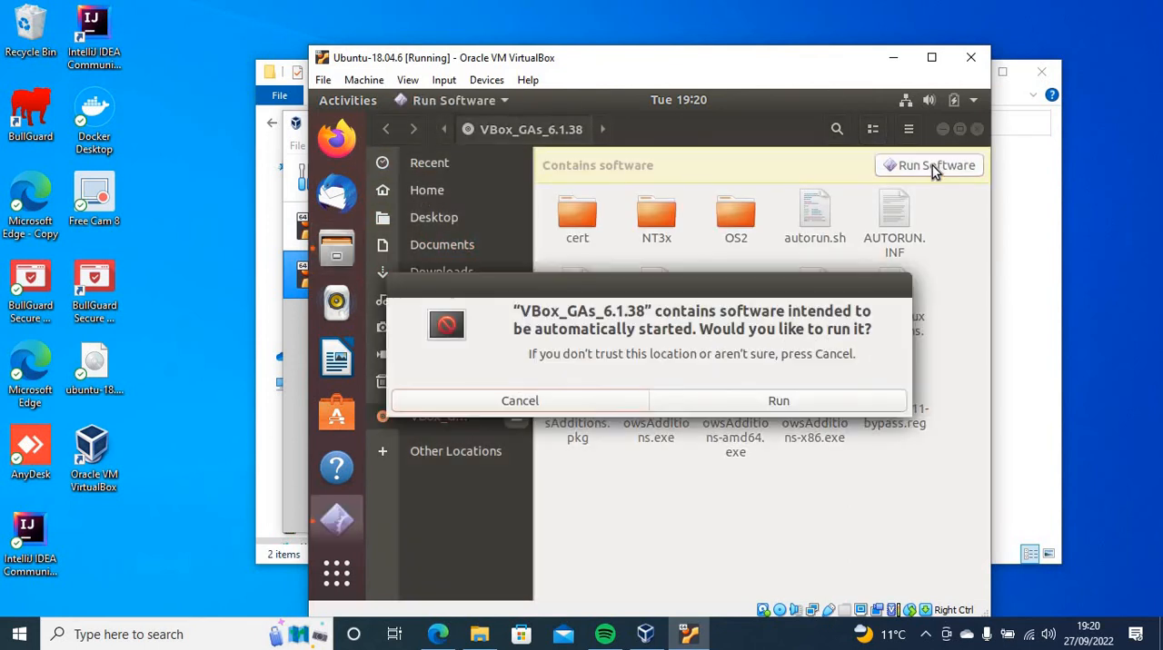
{"action": "left_click", "coordinate": [744, 400]}
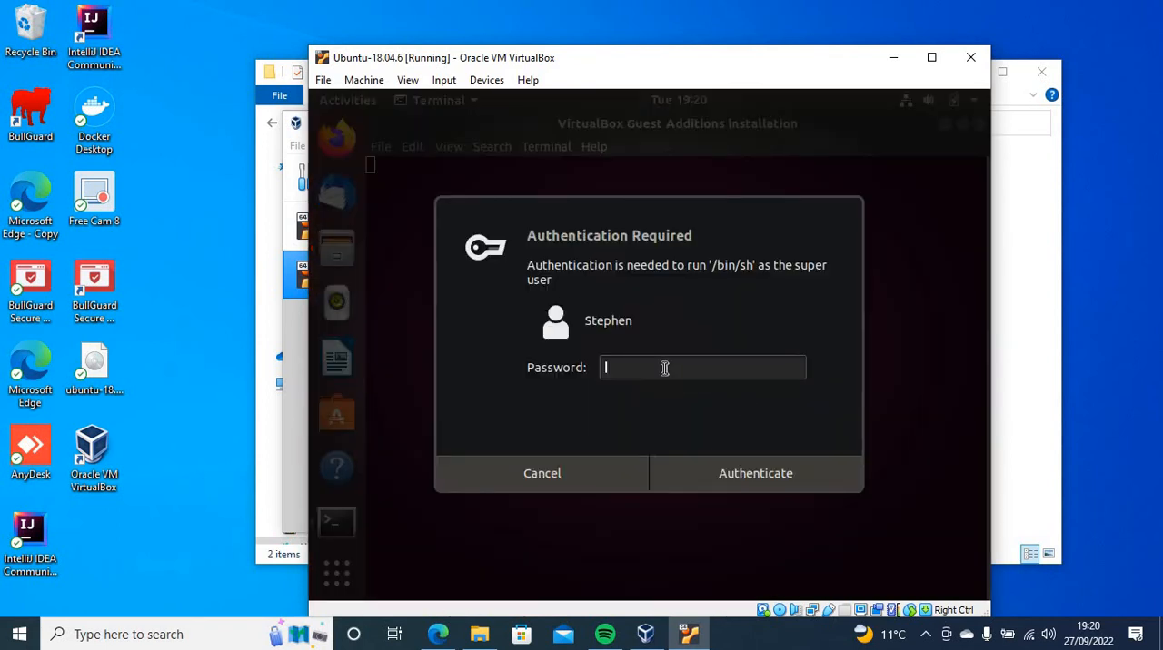
{"action": "type", "text": "*******"}
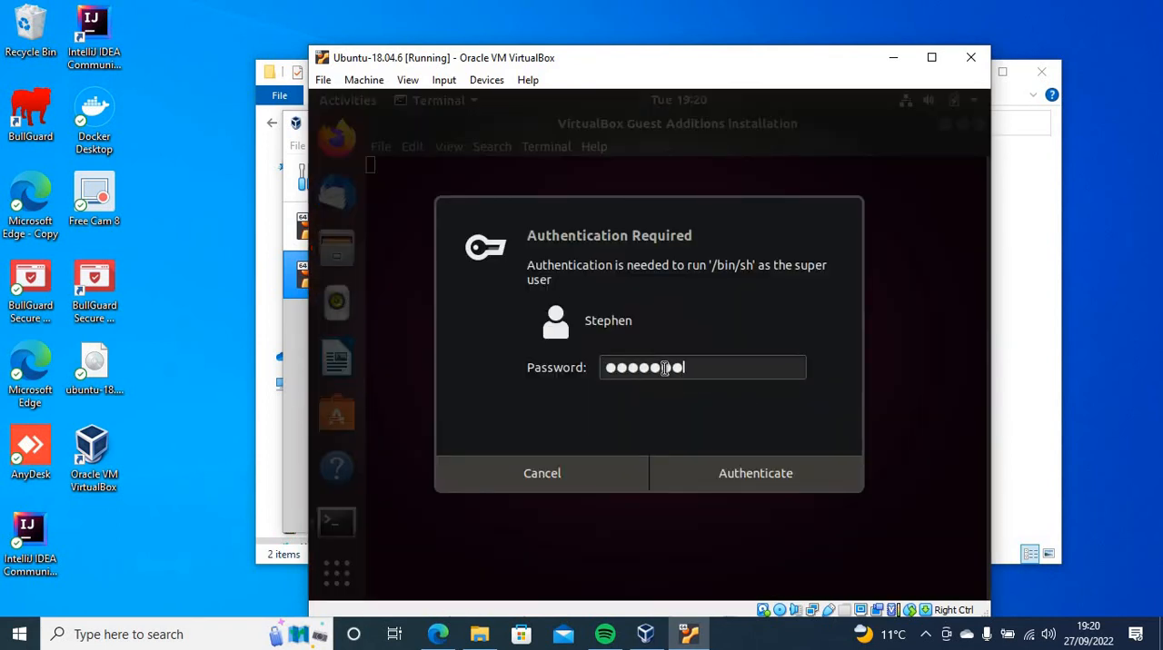
{"action": "type", "text": "***"}
{"action": "key", "text": "Return"}
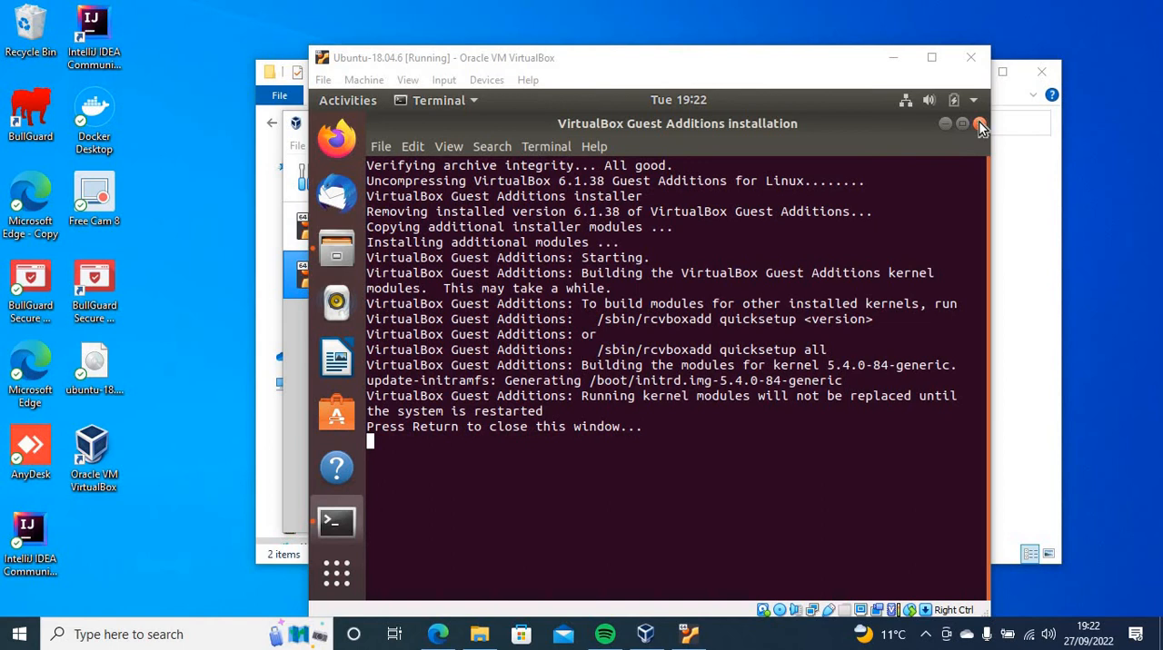
Close the Guest Additions installer and the disc's file window, and restart Ubuntu
{"action": "left_click", "coordinate": [459, 507]}
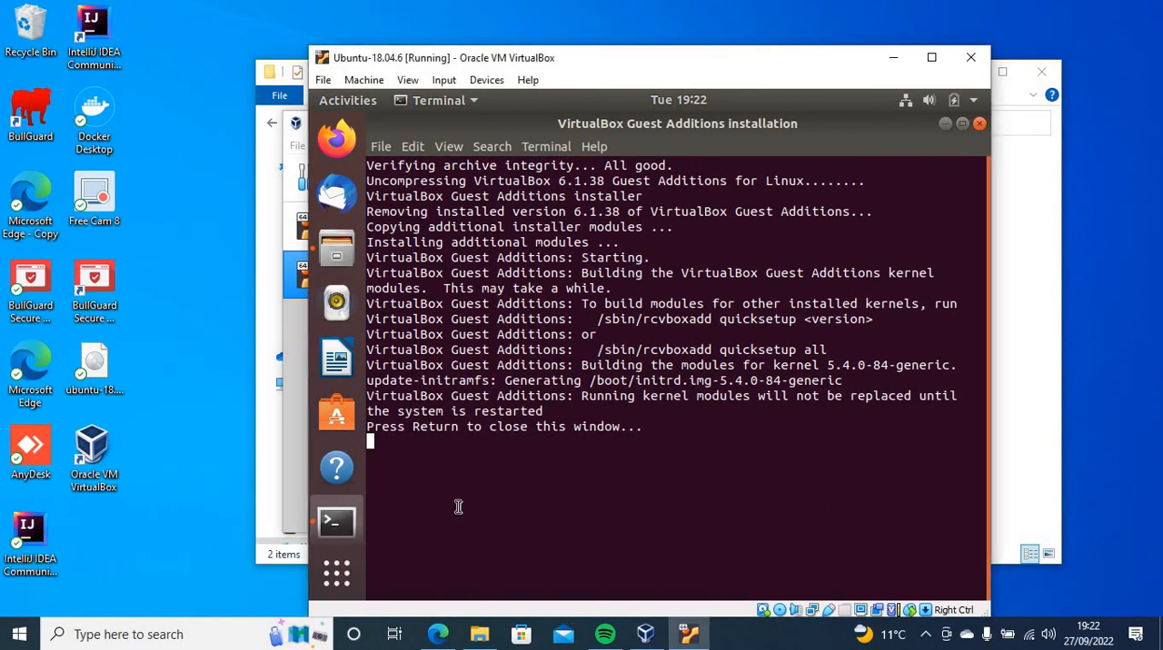
{"action": "key", "text": "Return"}
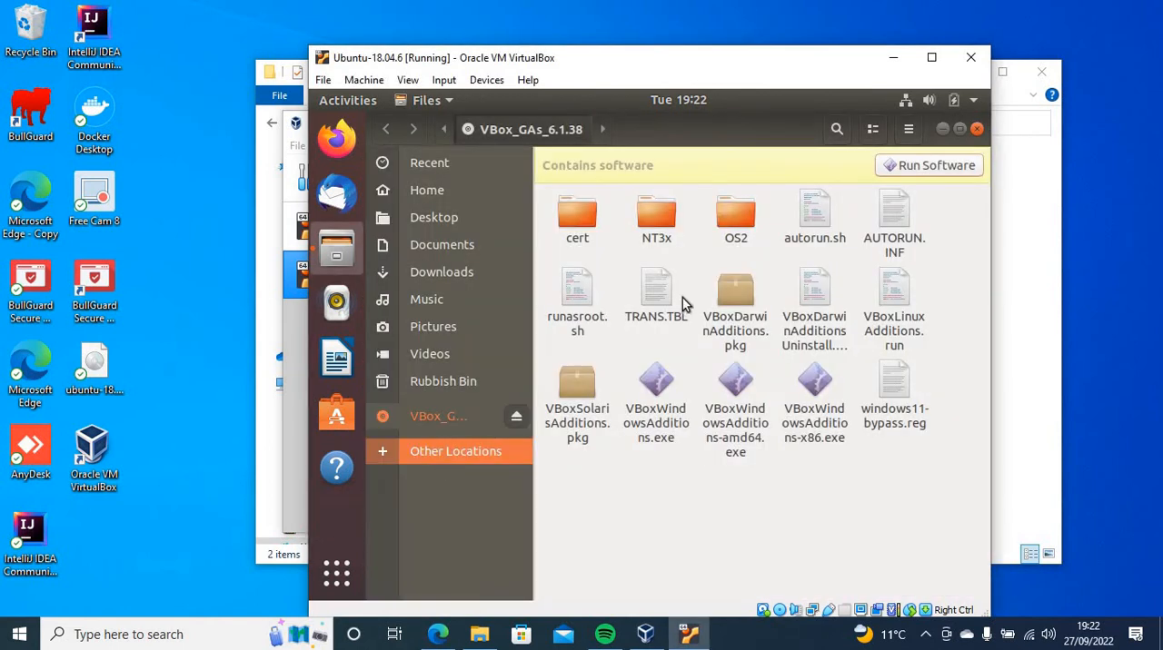
{"action": "left_click", "coordinate": [977, 129]}
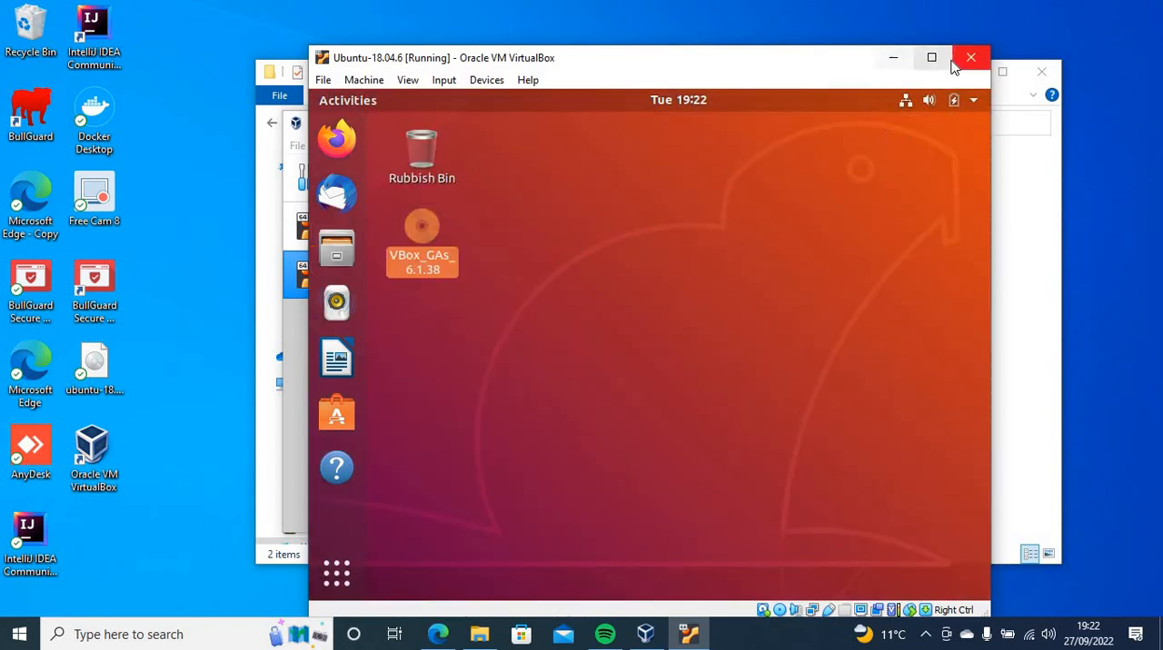
{"action": "left_click", "coordinate": [972, 103]}
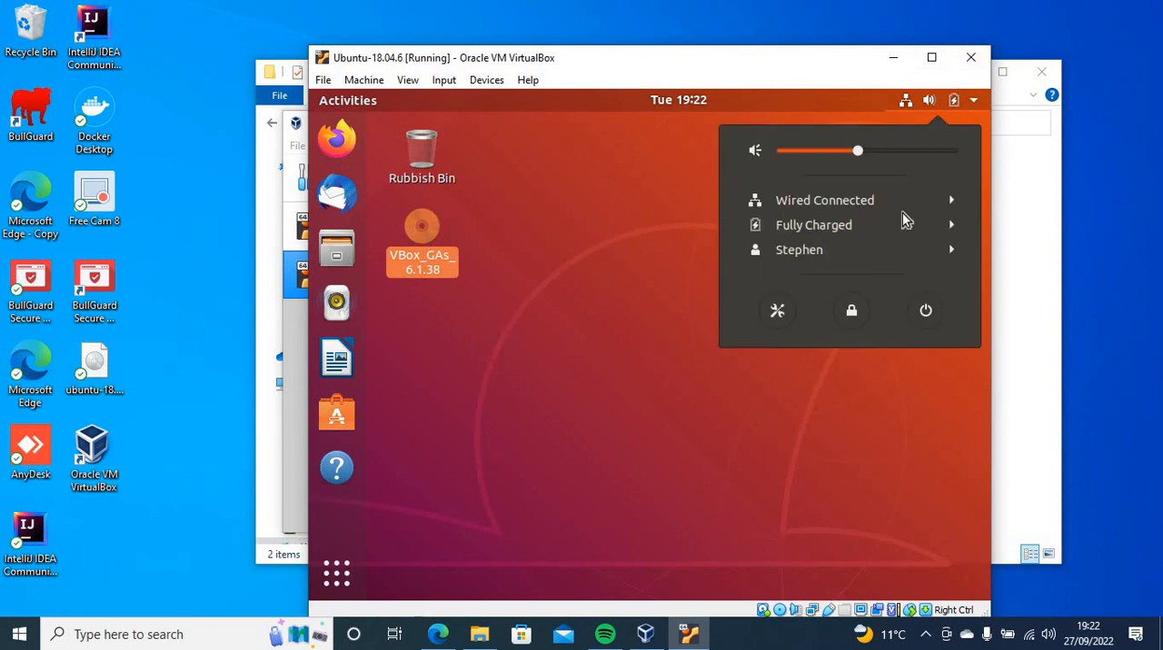
{"action": "left_click", "coordinate": [925, 311]}
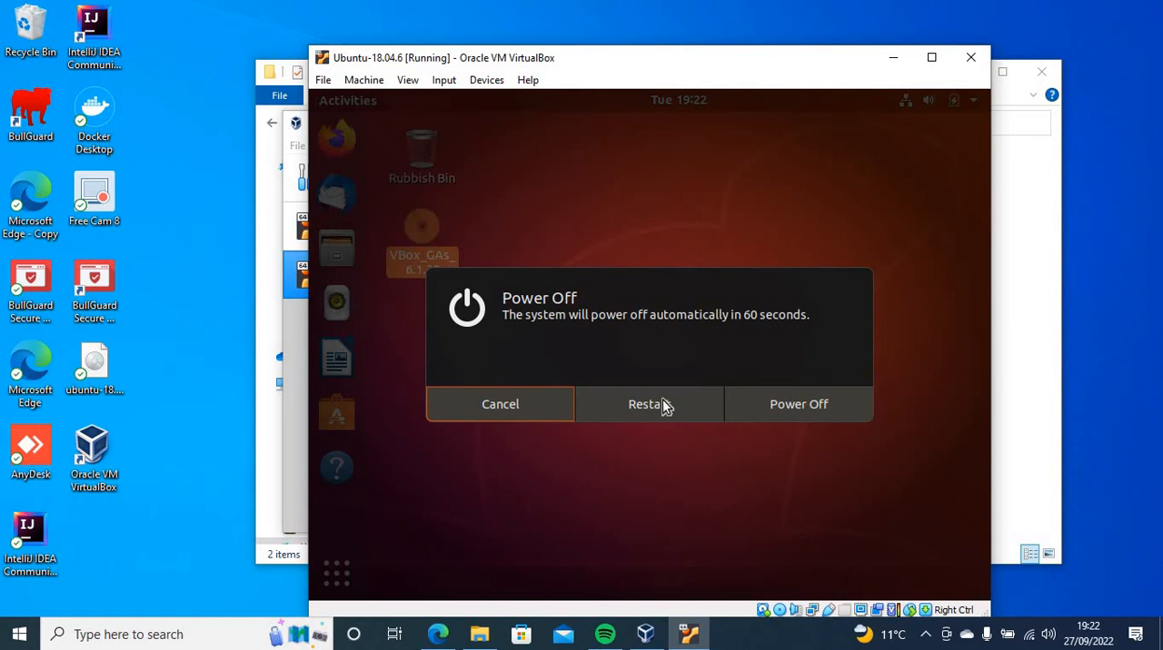
{"action": "left_click", "coordinate": [662, 402]}
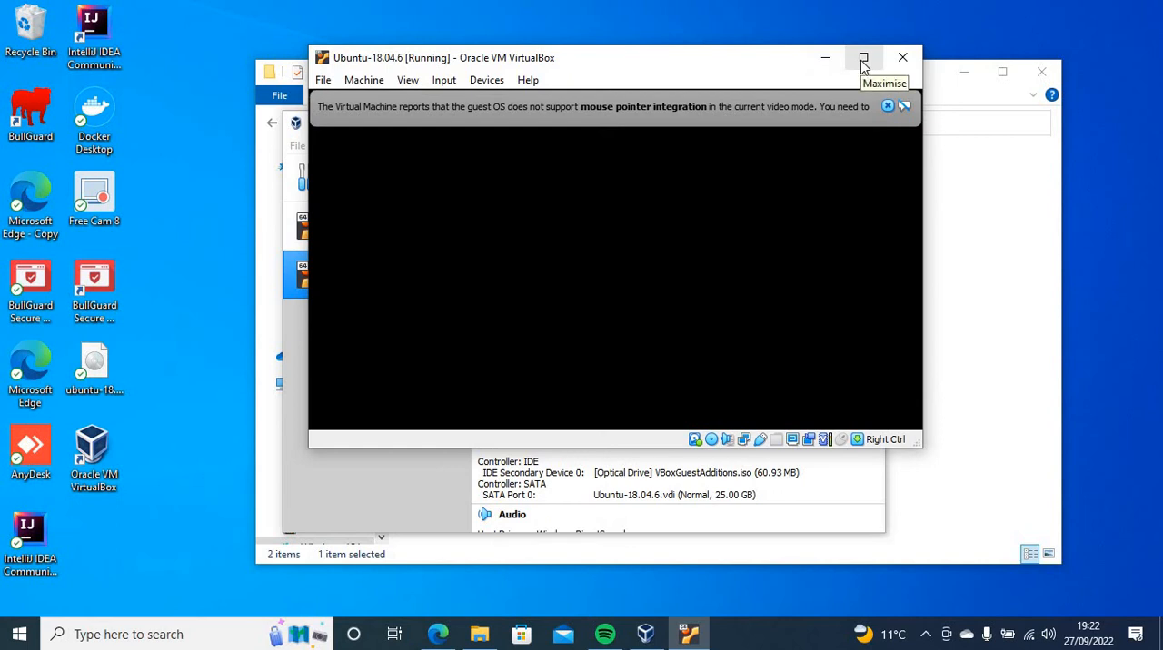
Widen the restored virtual machine window and sign in to Ubuntu with the account password
{"action": "left_click", "coordinate": [863, 58]}
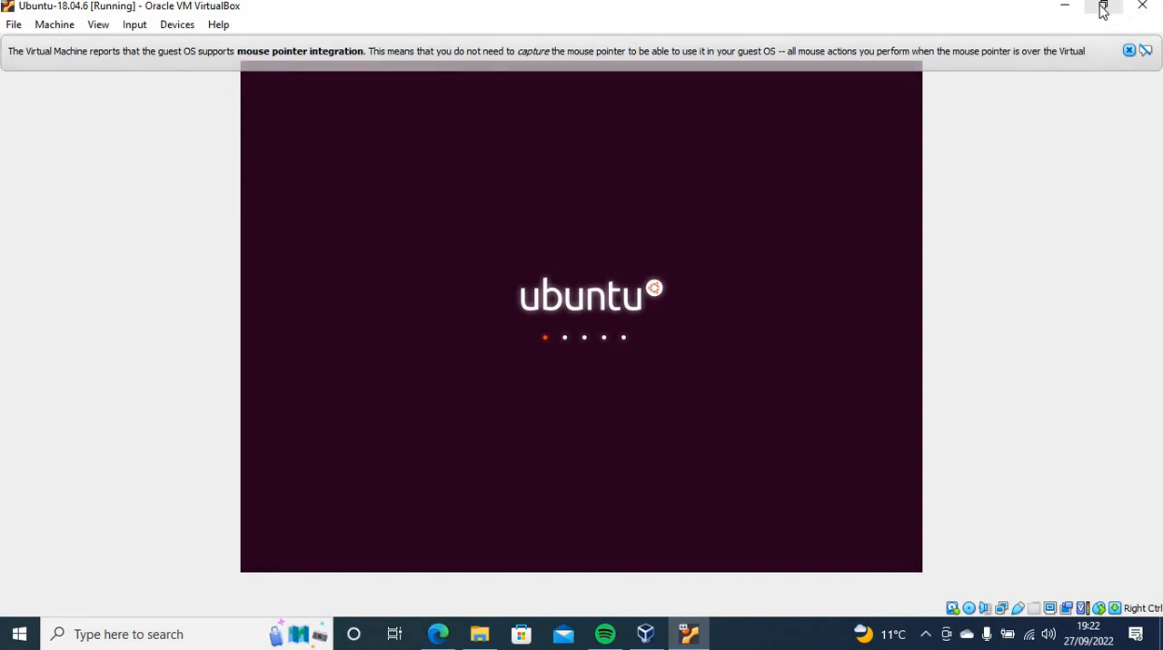
{"action": "left_click", "coordinate": [1101, 7]}
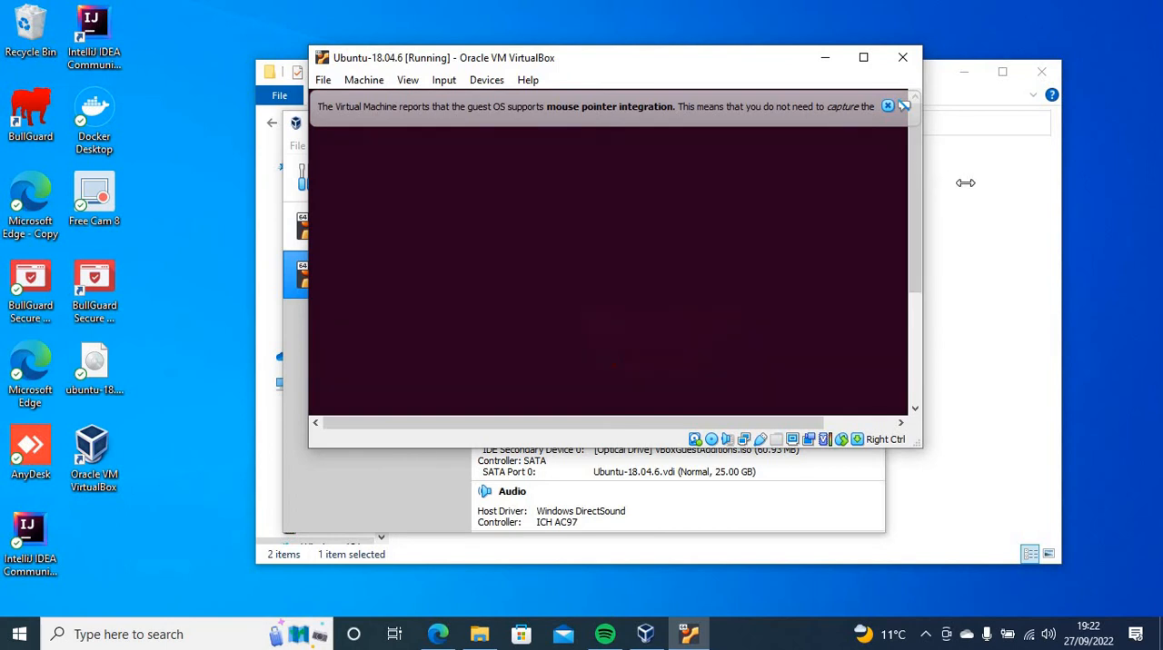
{"action": "left_click_drag", "start_coordinate": [964, 183], "coordinate": [1113, 196]}
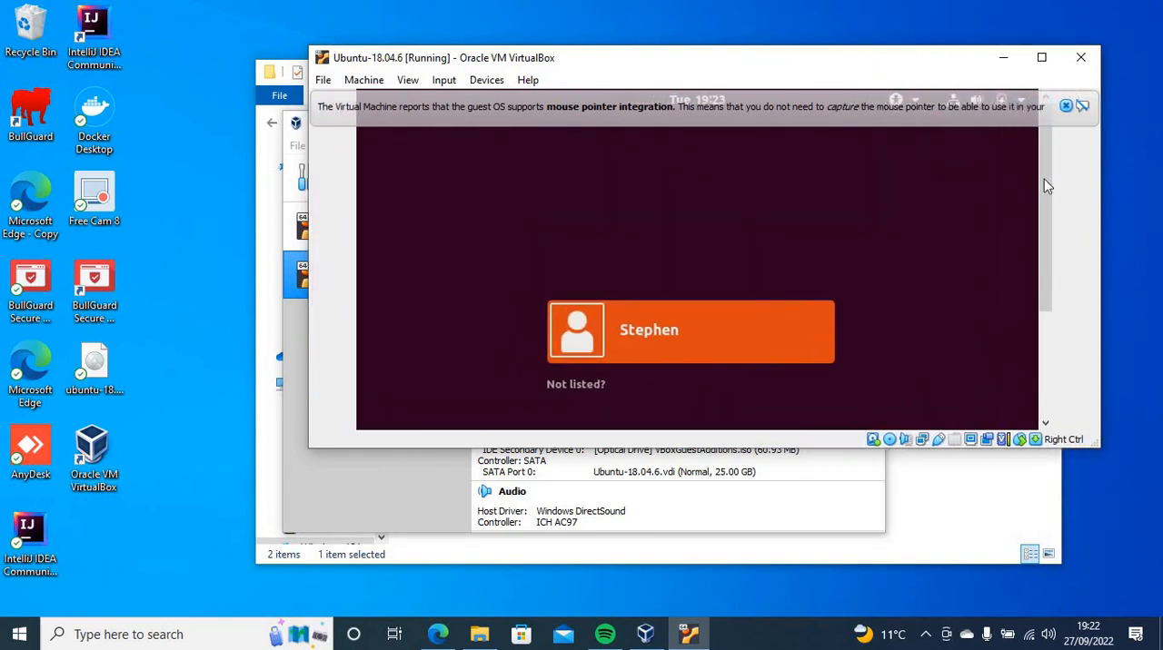
{"action": "left_click", "coordinate": [660, 337]}
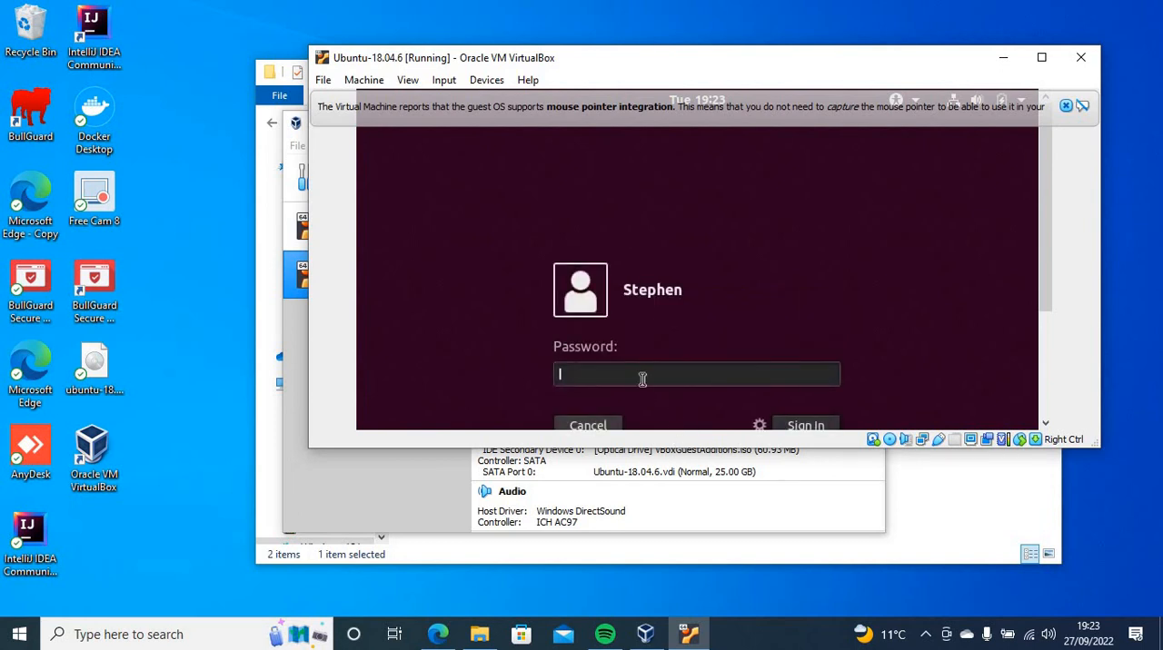
{"action": "type", "text": "●●●●●●●●"}
{"action": "key", "text": "Return"}
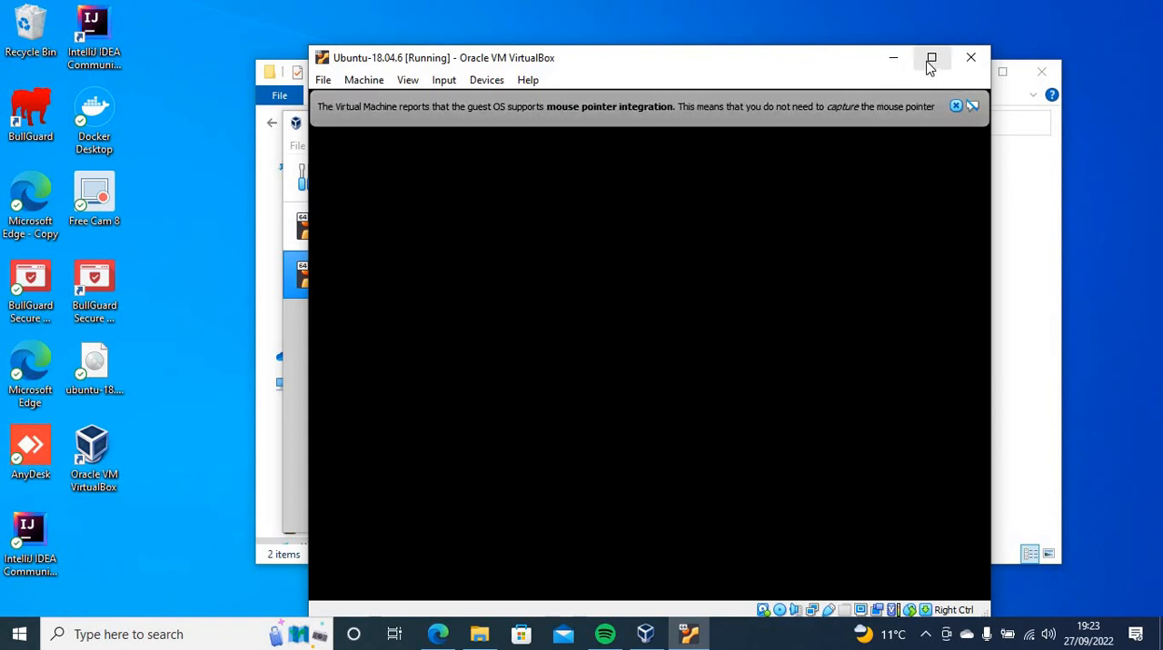
Maximise the virtual machine window and eject the VBox_GAs_6.1.38 disc from the Ubuntu desktop
{"action": "left_click", "coordinate": [931, 58]}
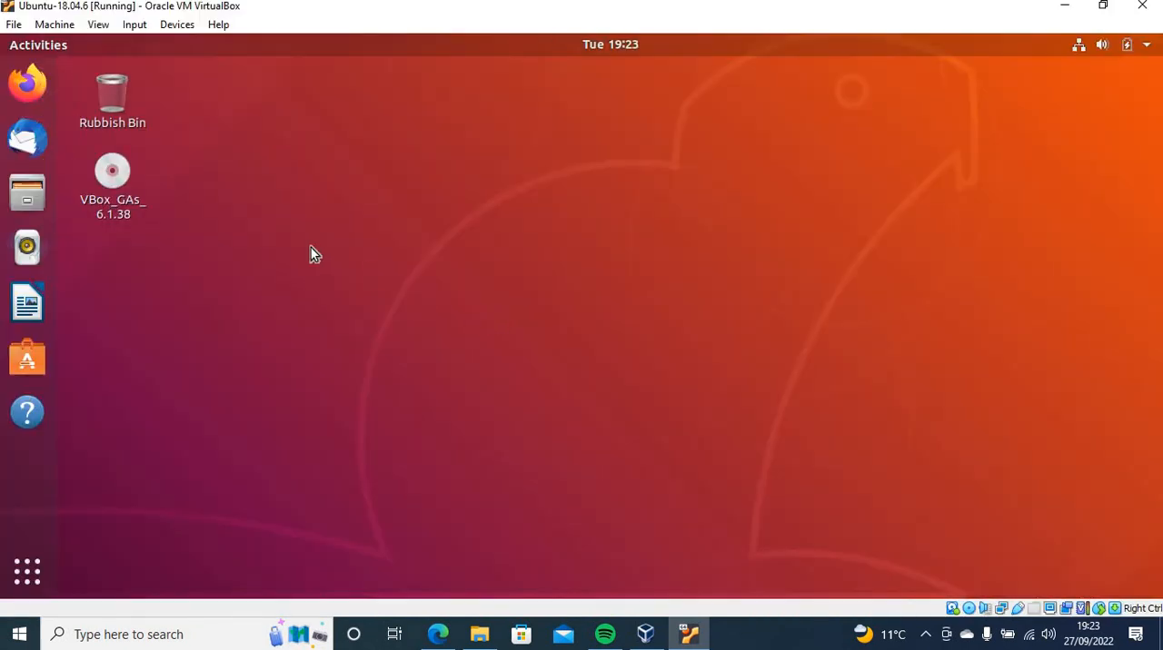
{"action": "left_click", "coordinate": [117, 171]}
{"action": "right_click", "coordinate": [118, 174]}
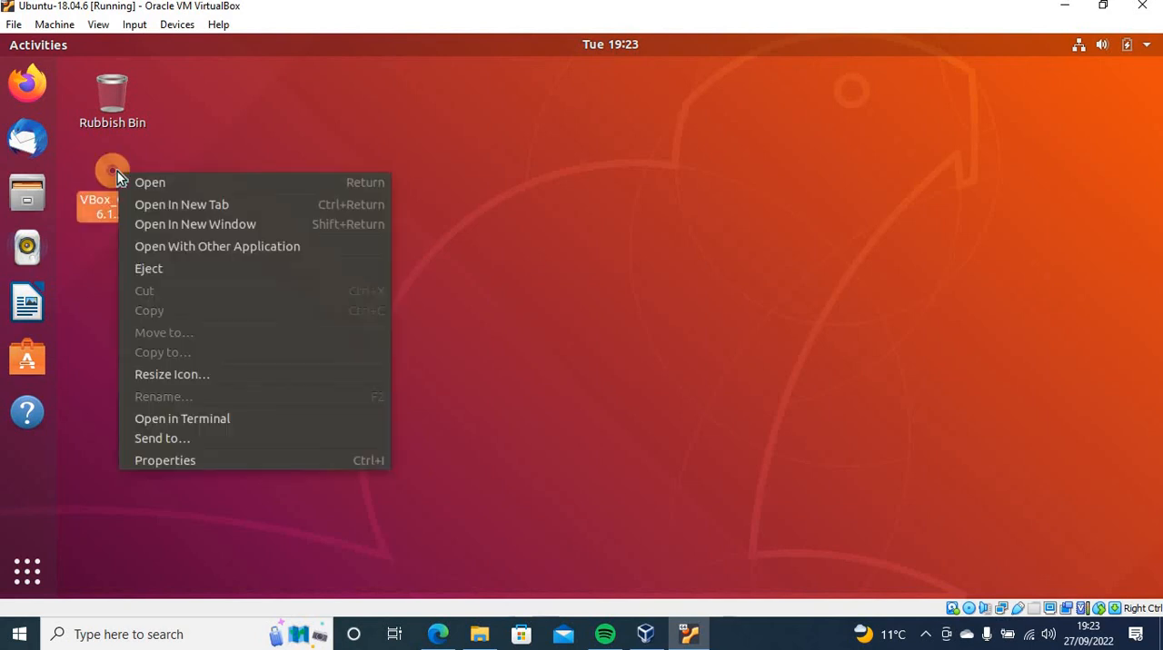
{"action": "left_click", "coordinate": [145, 270]}
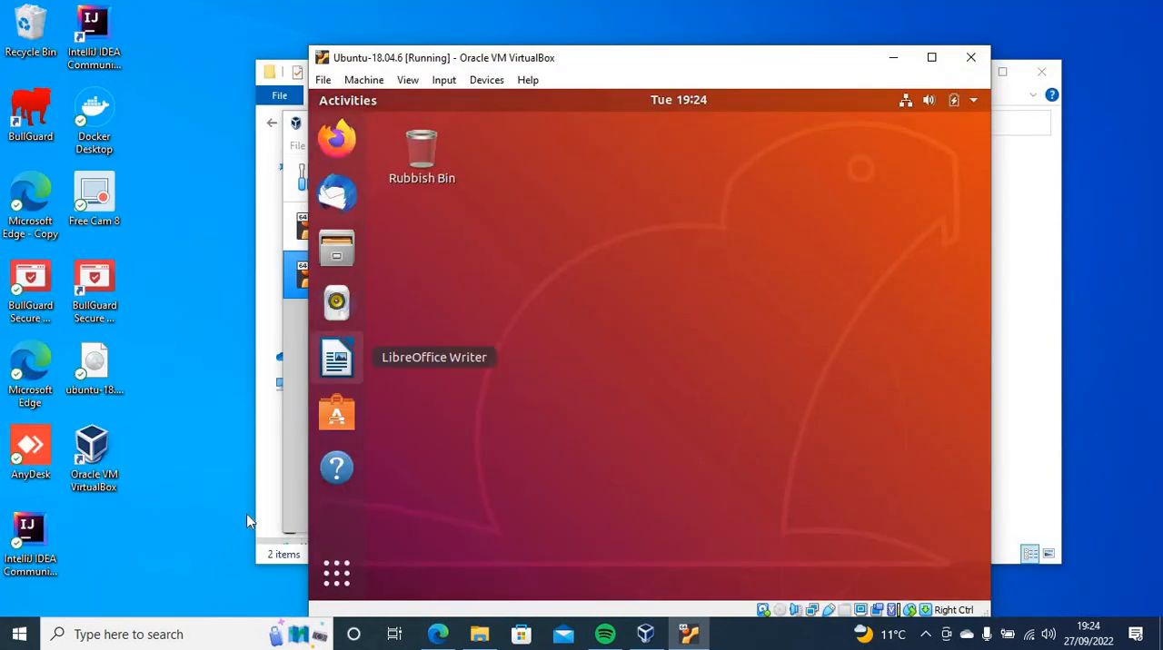
Switch to the Edge browser on the host and copy "Family Guy" from the YouTube video title
{"action": "left_click", "coordinate": [434, 635]}
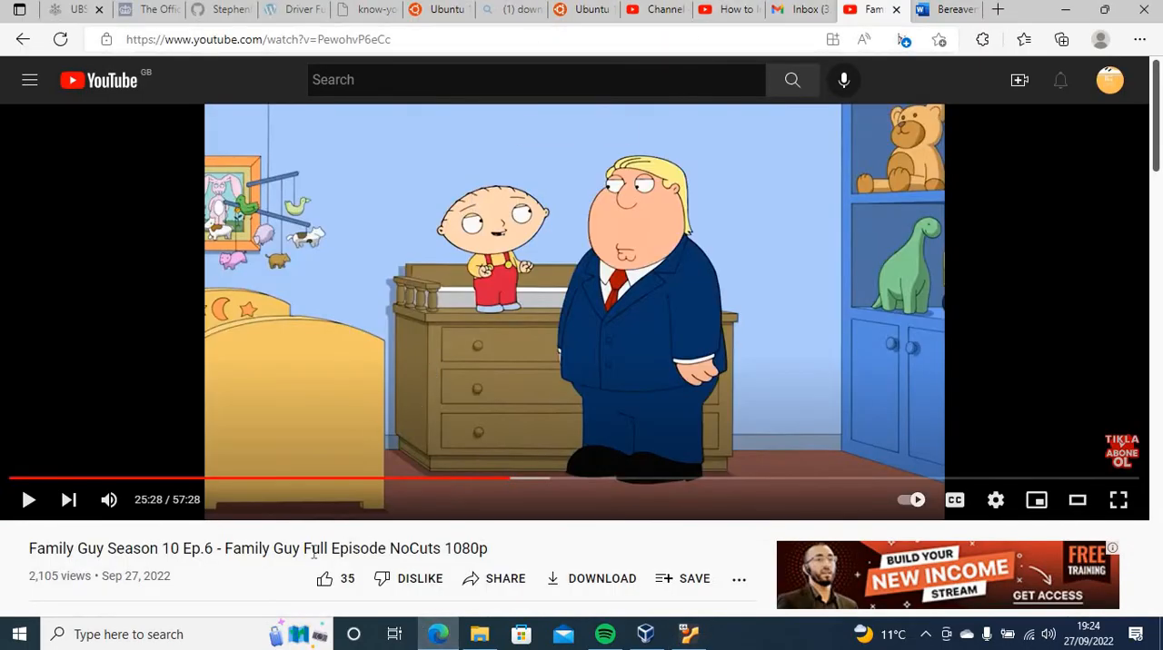
{"action": "left_click_drag", "start_coordinate": [299, 547], "coordinate": [229, 551]}
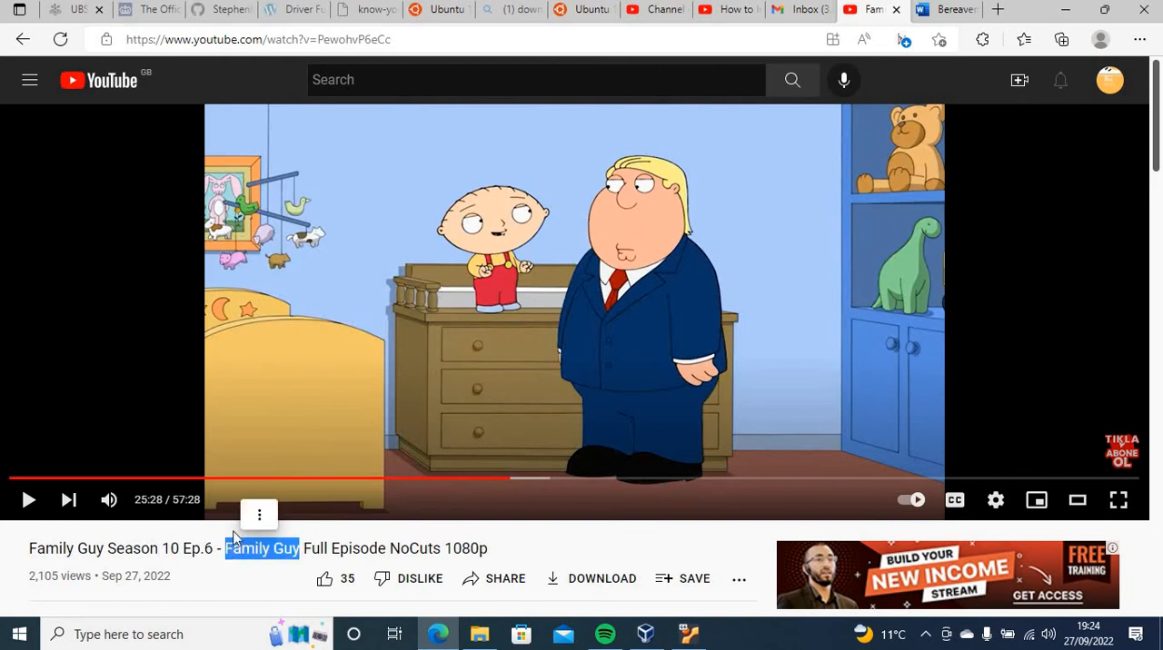
{"action": "left_click", "coordinate": [260, 514]}
{"action": "left_click", "coordinate": [281, 518]}
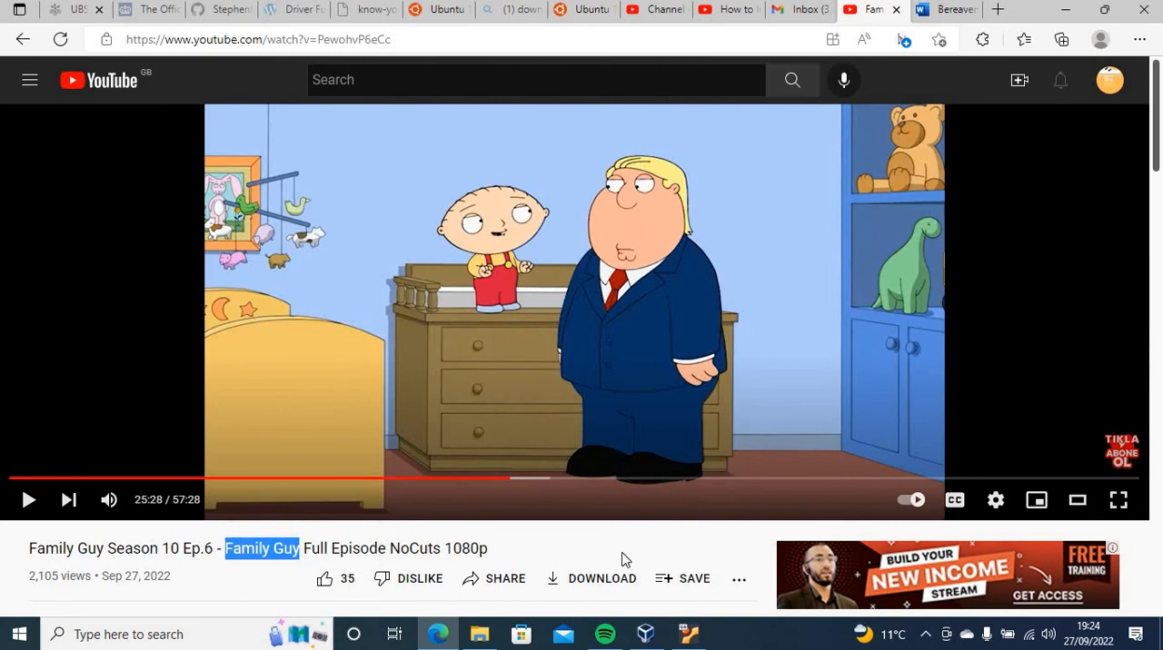
Return to the virtual machine, open an Ubuntu terminal, and try to paste the host's copied text at the prompt
{"action": "left_click", "coordinate": [688, 634]}
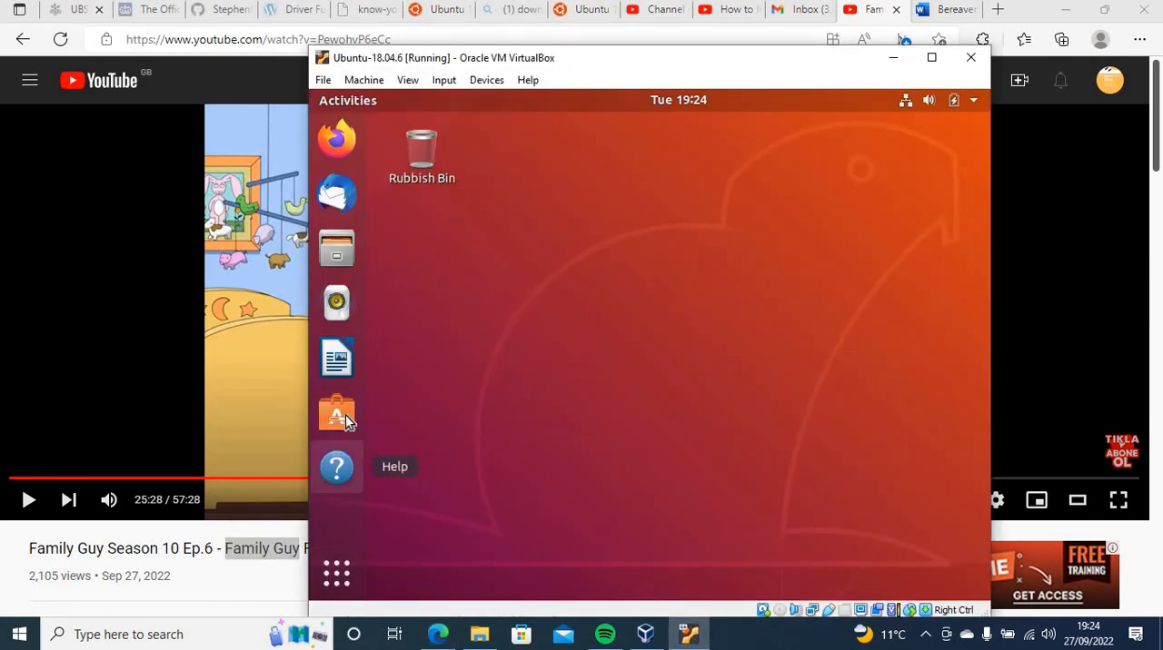
{"action": "right_click", "coordinate": [635, 338]}
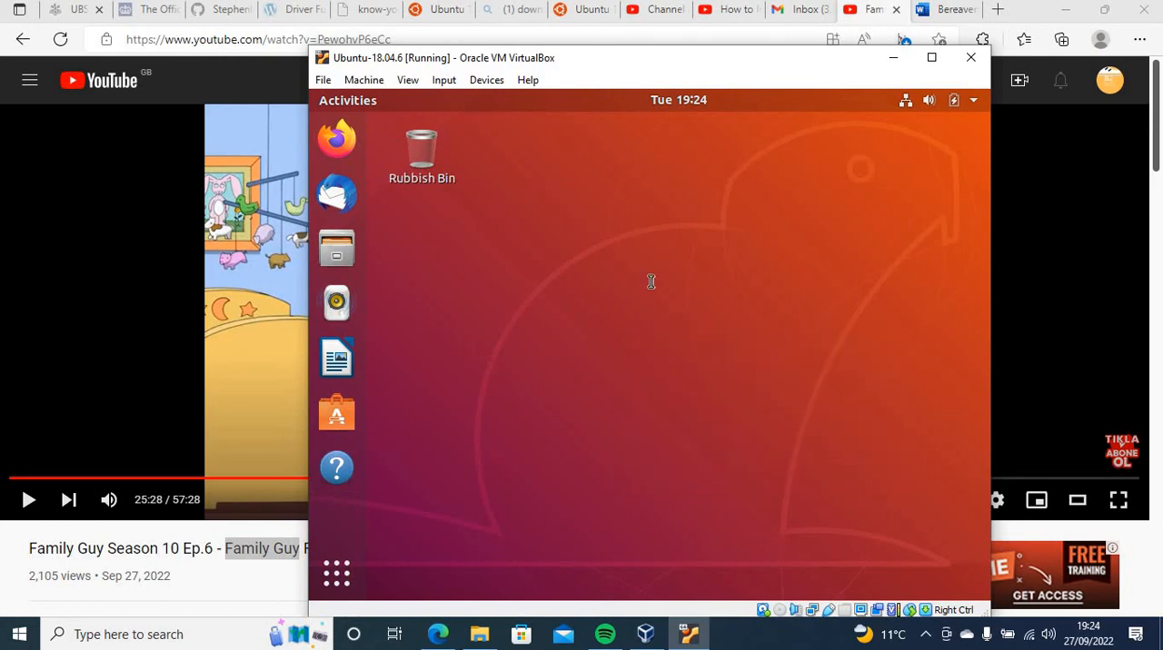
{"action": "key", "text": "ctrl+alt+t"}
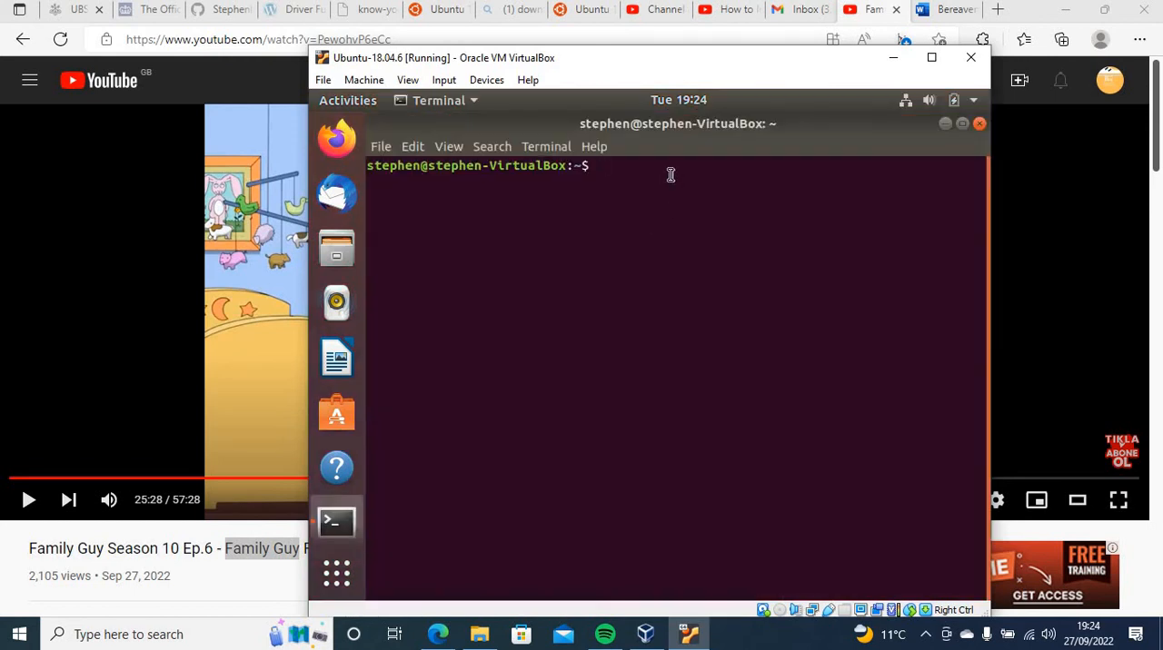
{"action": "right_click", "coordinate": [670, 175]}
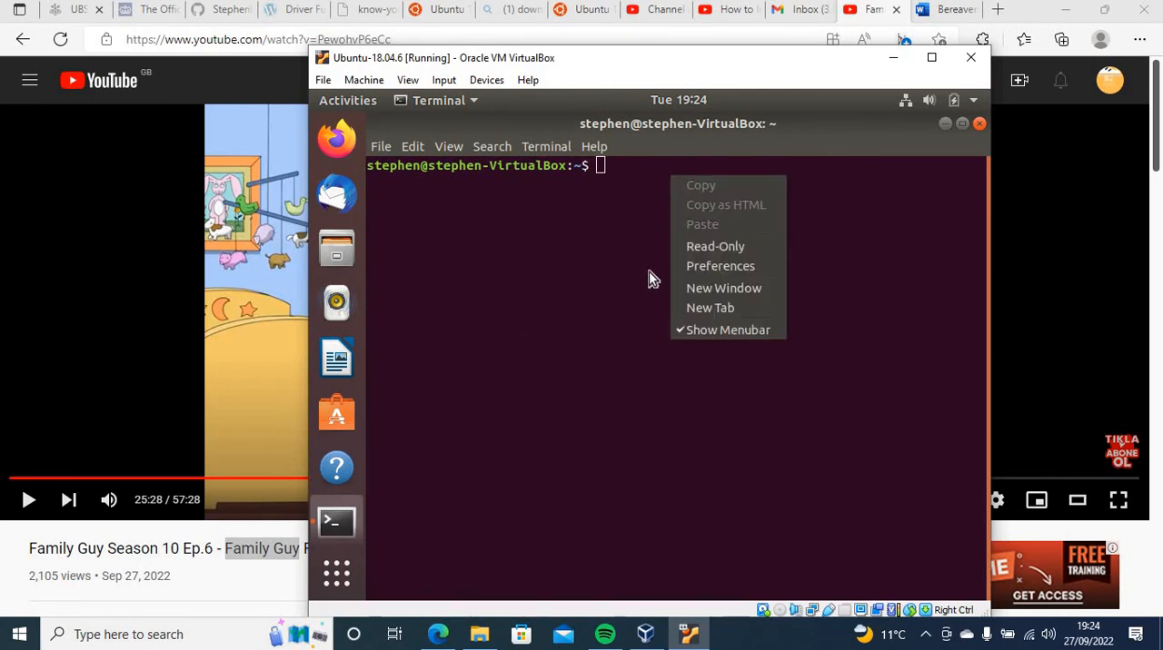
{"action": "left_click", "coordinate": [569, 216]}
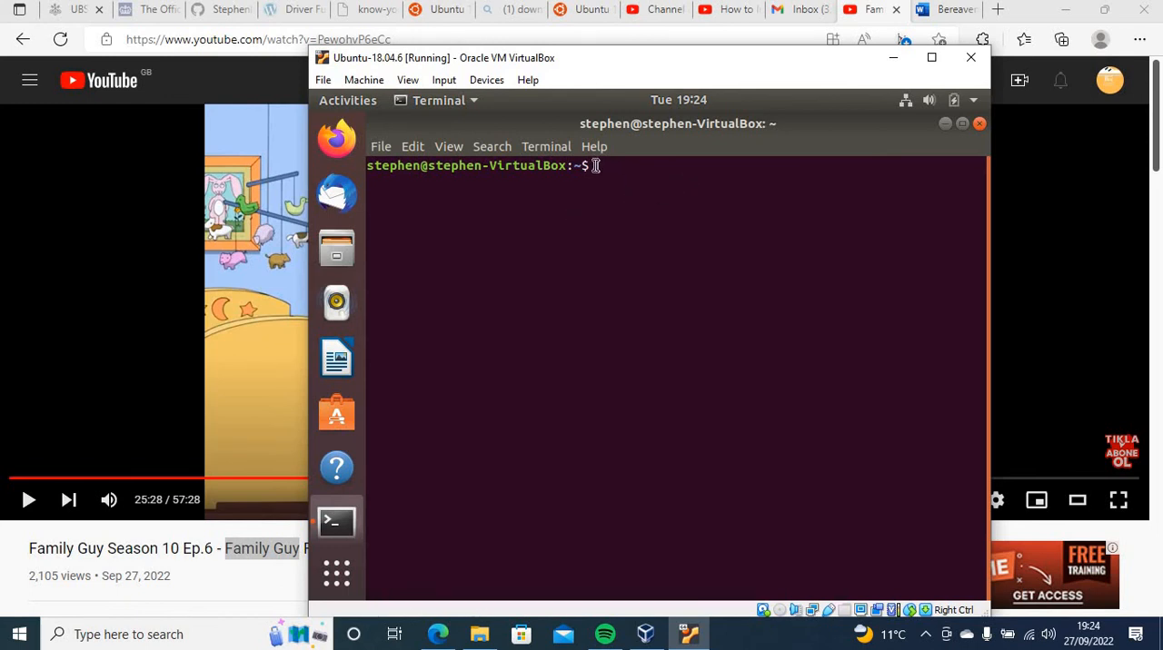
Copy "VirtualBox:~$" from the terminal prompt, try to paste it into the host's YouTube search, and clear the search text
{"action": "left_click_drag", "start_coordinate": [597, 165], "coordinate": [492, 162]}
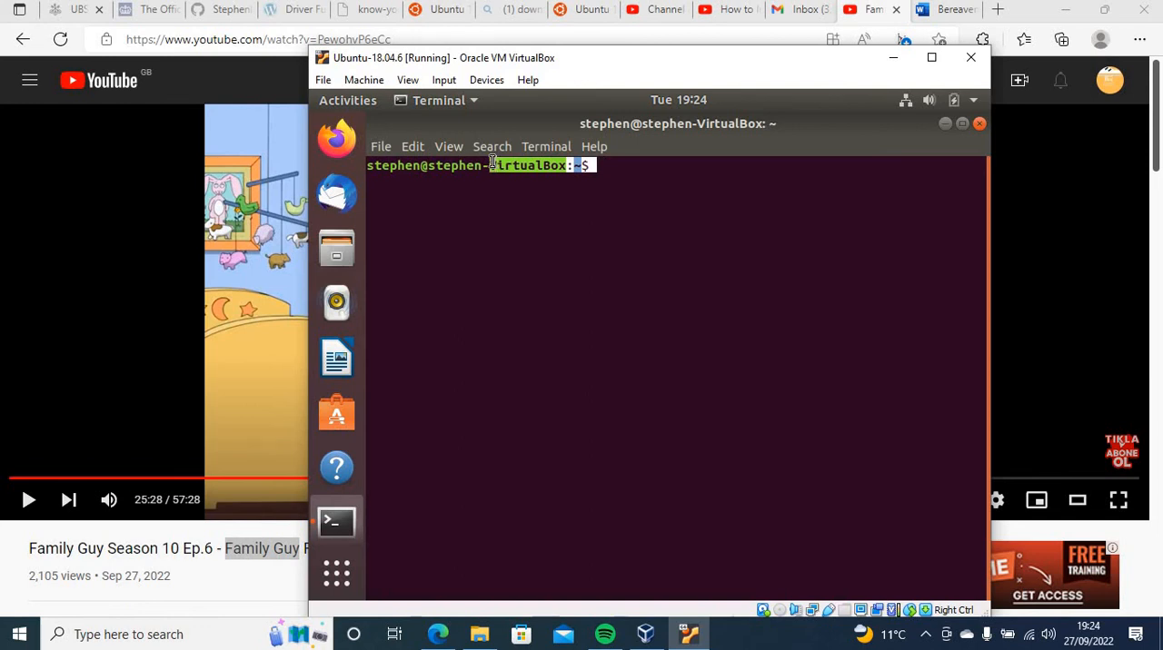
{"action": "right_click", "coordinate": [537, 173]}
{"action": "left_click", "coordinate": [563, 176]}
{"action": "left_click", "coordinate": [196, 84]}
{"action": "left_click", "coordinate": [363, 79]}
{"action": "type", "text": "Family Guy"}
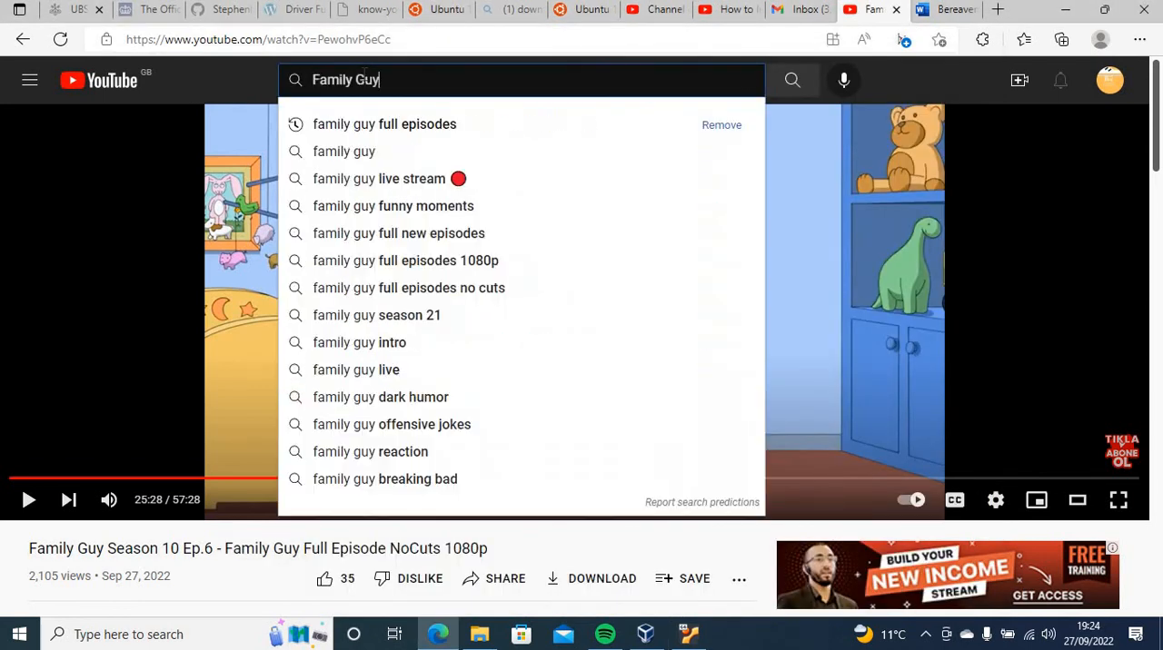
{"action": "triple_click", "coordinate": [319, 80]}
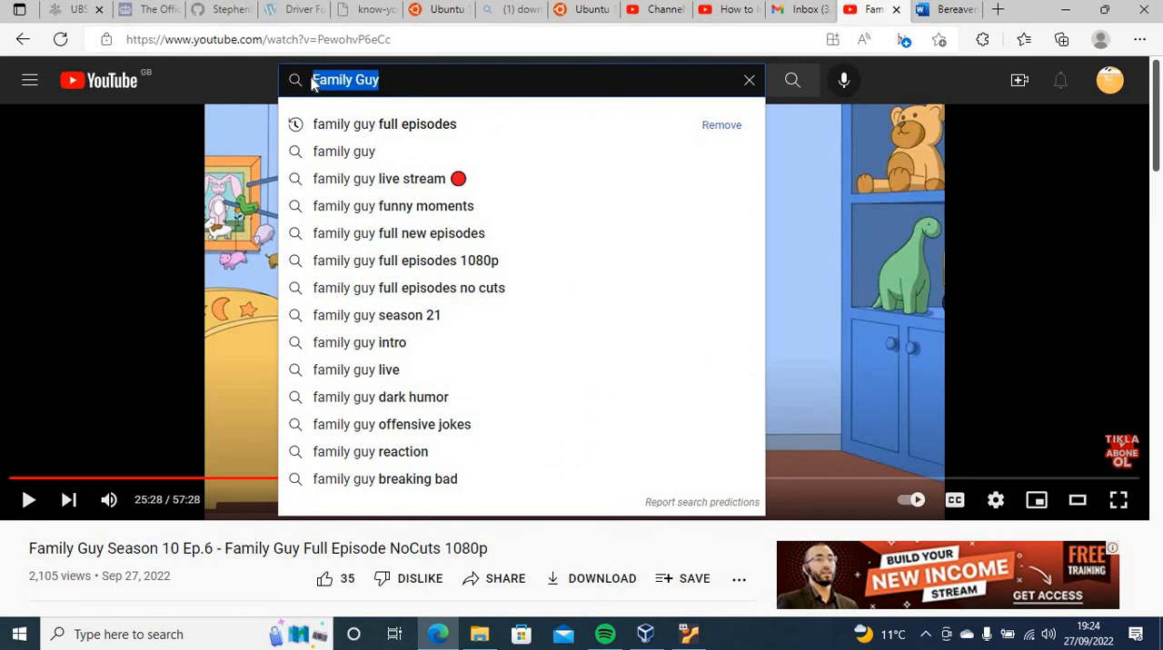
{"action": "key", "text": "BackSpace"}
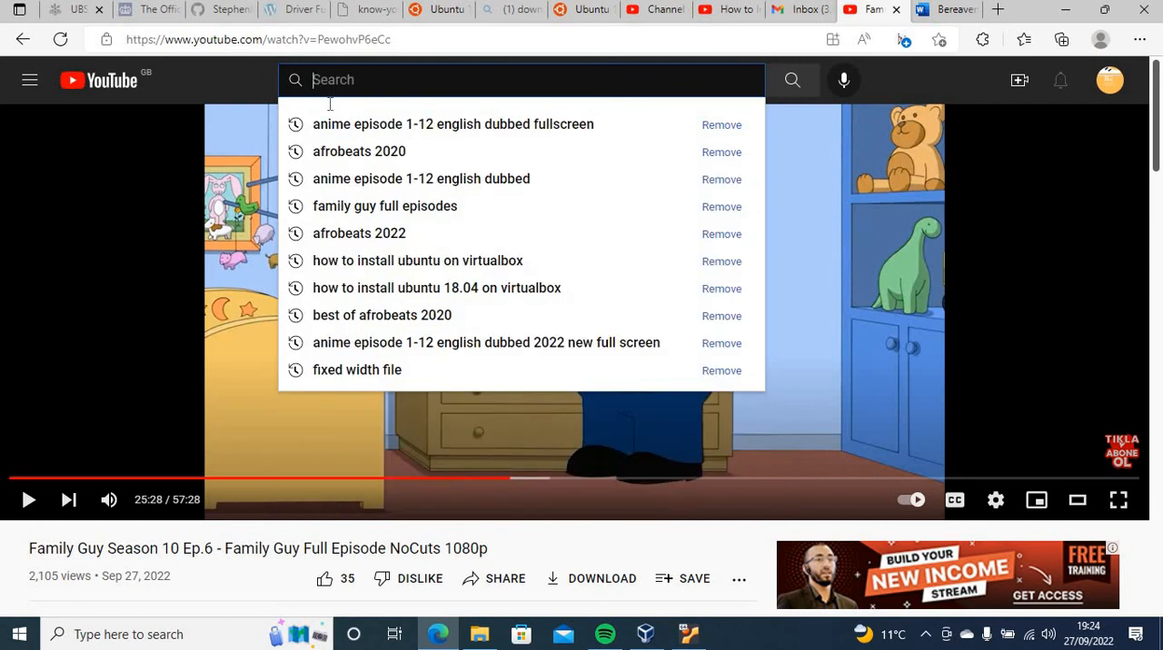
Return to the Ubuntu-18.04.6 virtual machine window and set its shared clipboard to Bidirectional
{"action": "left_click", "coordinate": [690, 635]}
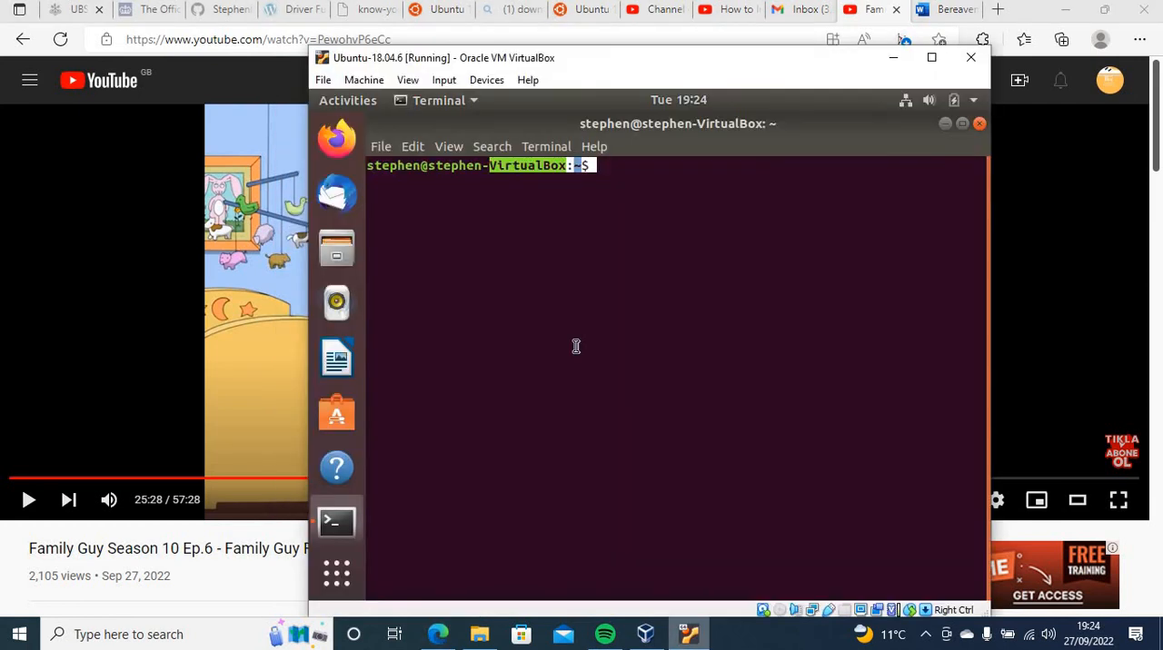
{"action": "left_click", "coordinate": [487, 81]}
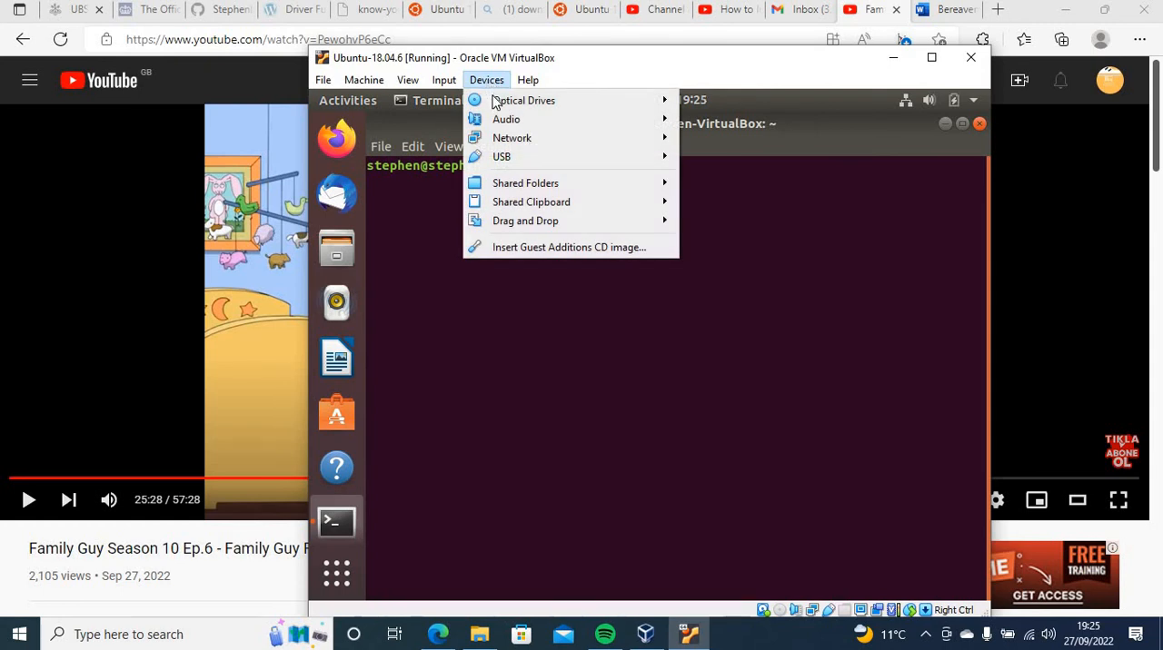
{"action": "mouse_move", "coordinate": [540, 203]}
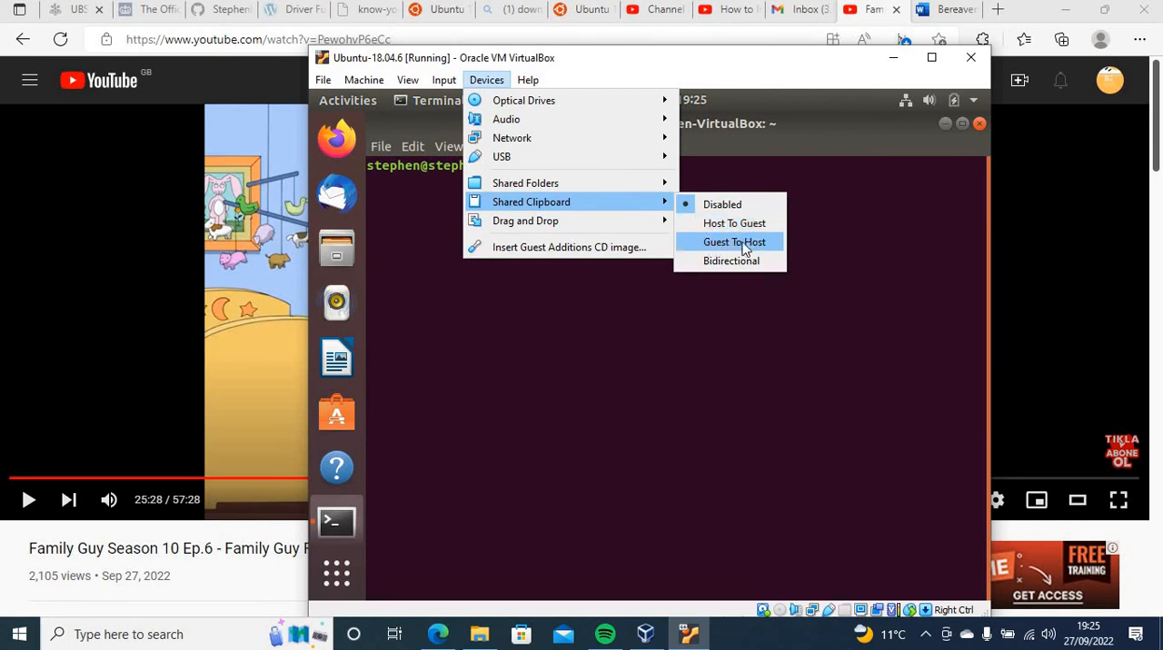
{"action": "left_click", "coordinate": [692, 264]}
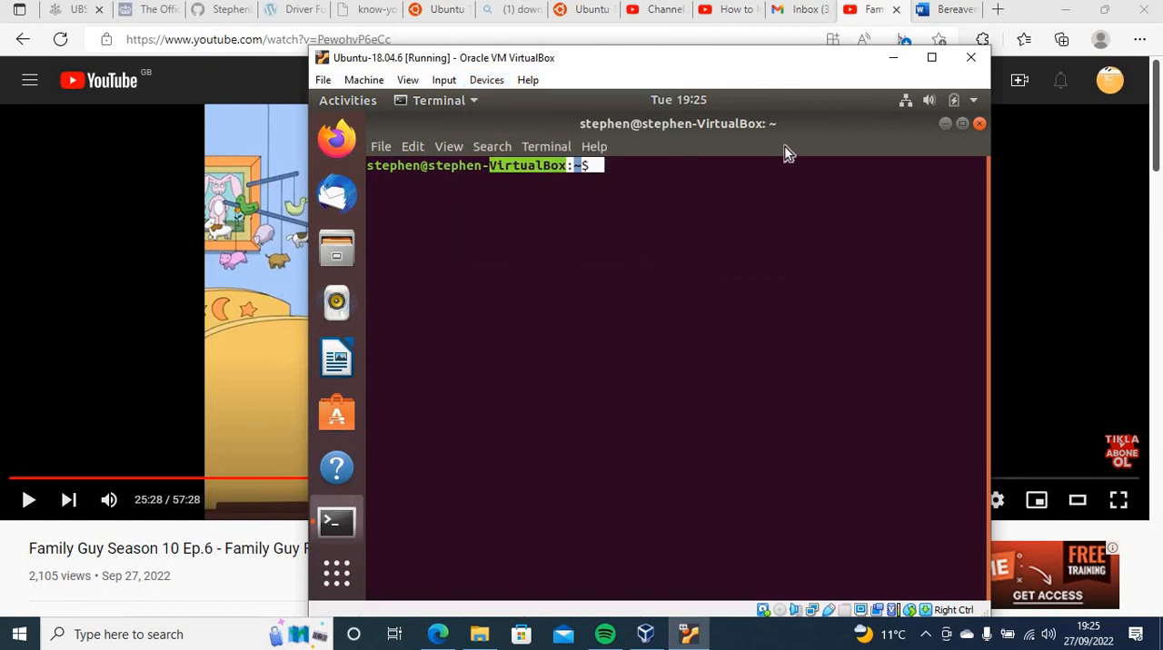
Copy "VirtualBox:~$" from the Ubuntu terminal prompt and paste it into the YouTube search in the host's Edge browser
{"action": "left_click", "coordinate": [931, 57]}
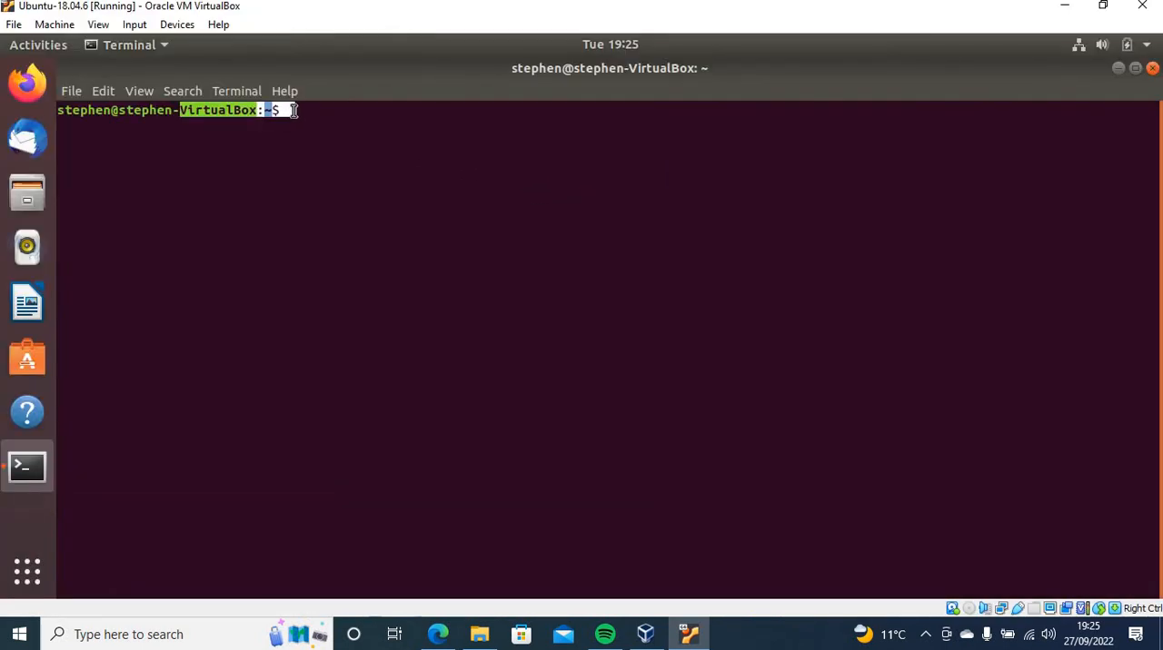
{"action": "left_click", "coordinate": [260, 253]}
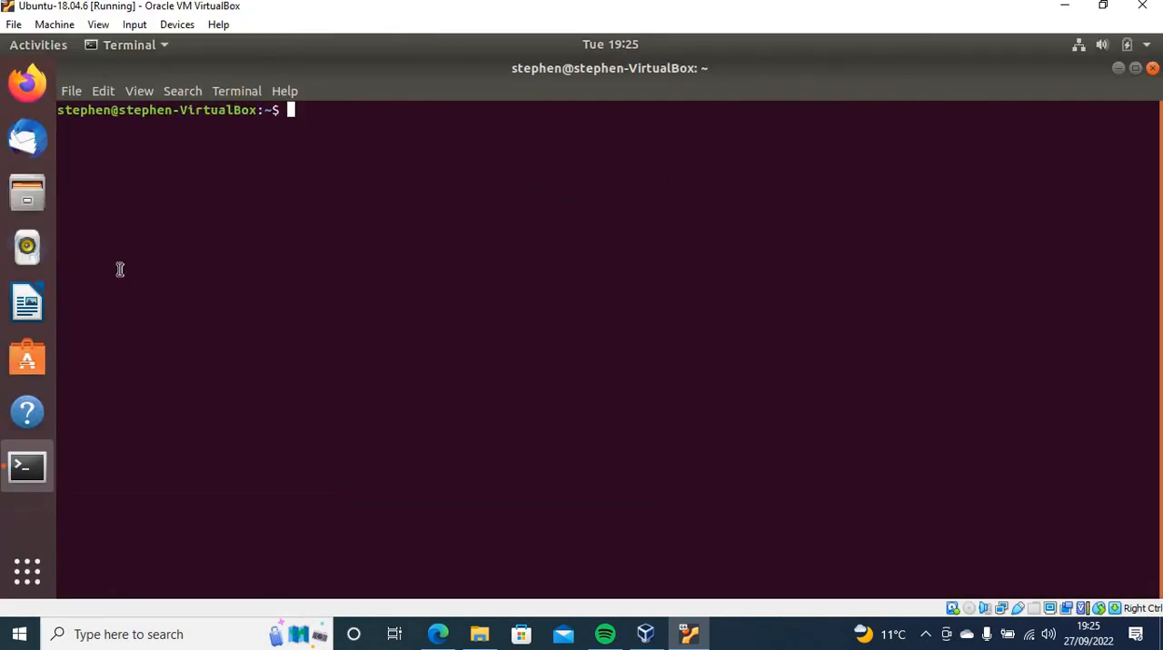
{"action": "left_click_drag", "start_coordinate": [288, 109], "coordinate": [185, 109]}
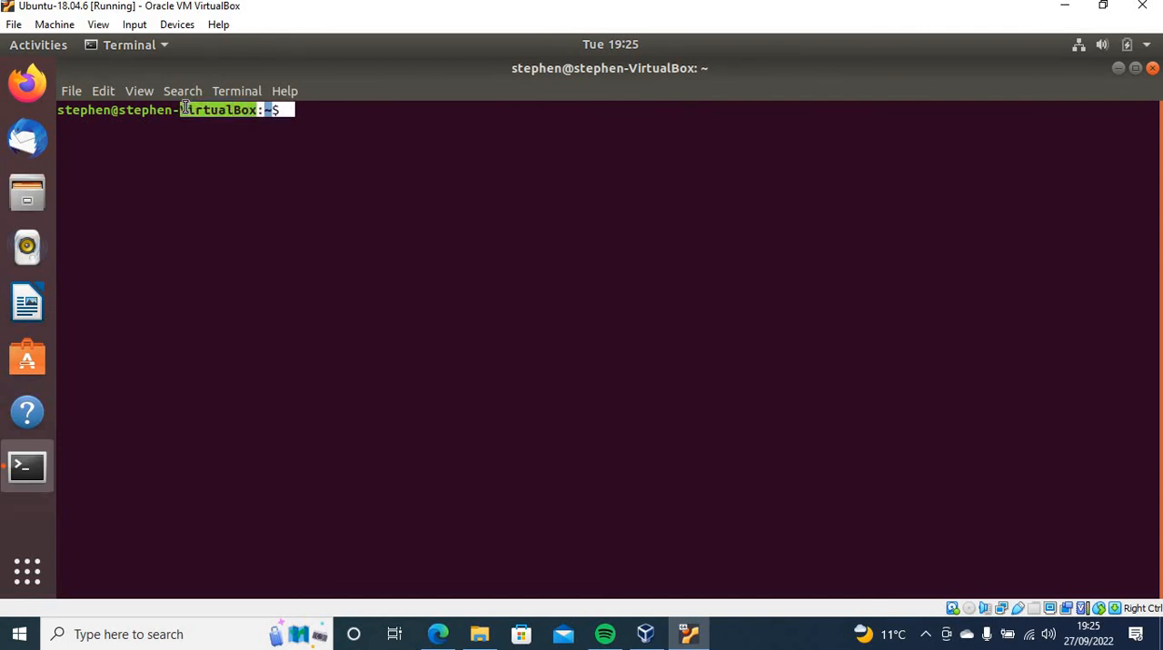
{"action": "right_click", "coordinate": [184, 107]}
{"action": "left_click", "coordinate": [218, 116]}
{"action": "left_click", "coordinate": [1102, 6]}
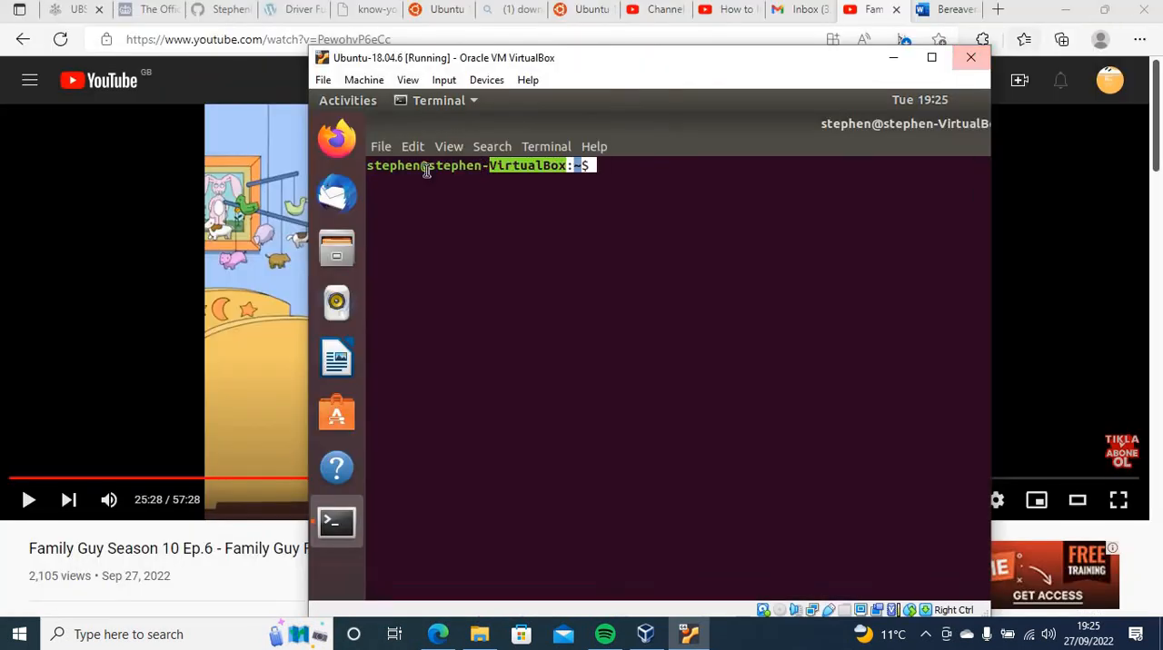
{"action": "left_click", "coordinate": [277, 77]}
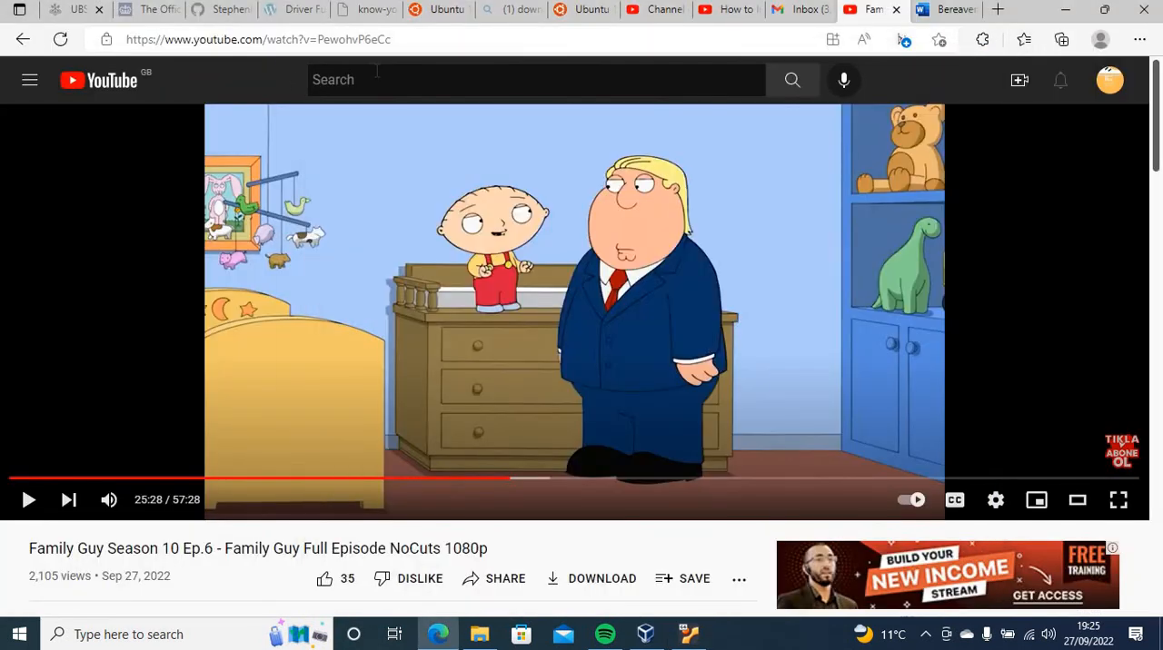
{"action": "left_click", "coordinate": [376, 70]}
{"action": "key", "text": "ctrl+v"}
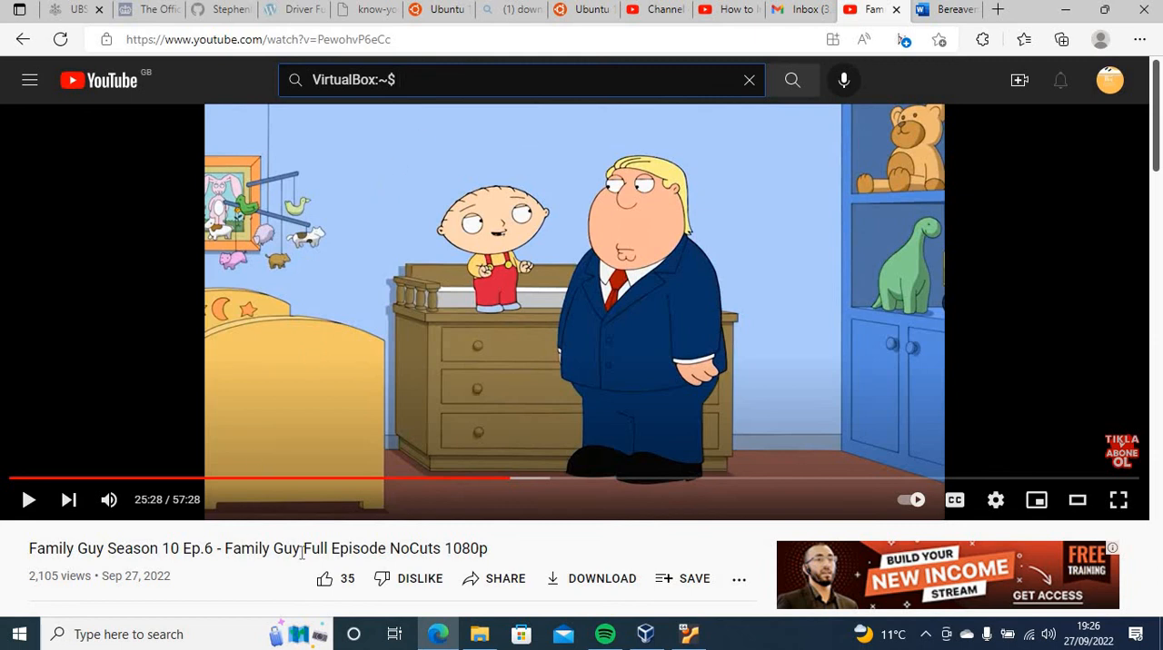
Copy "Family Guy" from the host's YouTube video title, paste it at the Ubuntu terminal prompt, and erase the pasted text
{"action": "left_click_drag", "start_coordinate": [302, 554], "coordinate": [228, 552]}
{"action": "left_click", "coordinate": [256, 523]}
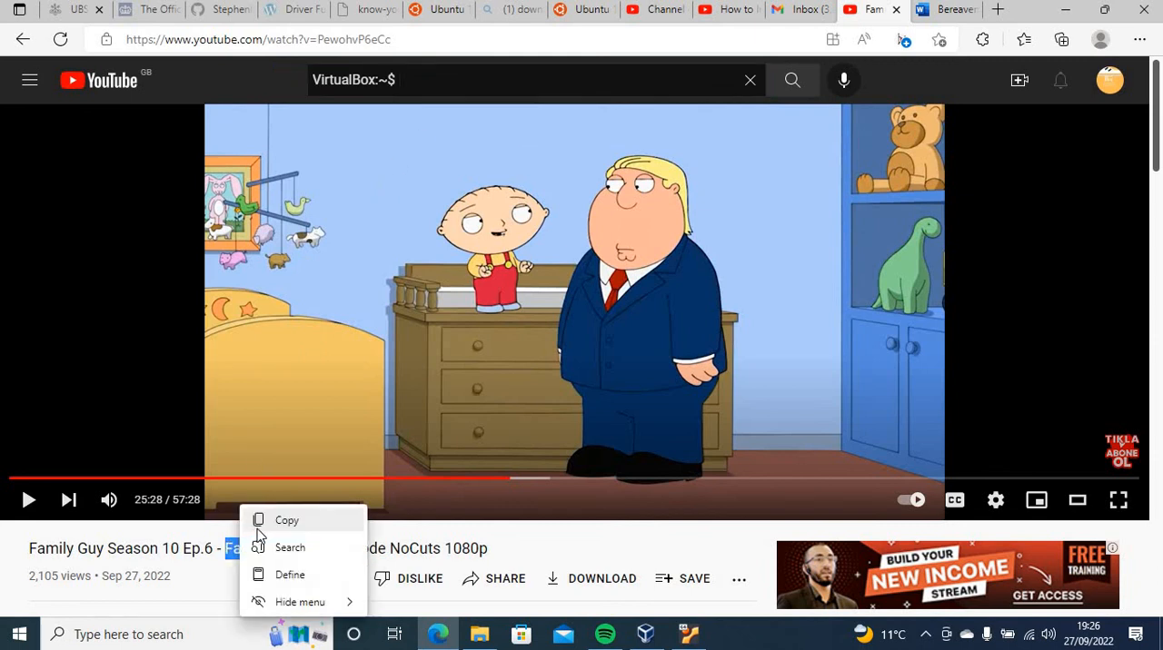
{"action": "left_click", "coordinate": [306, 527]}
{"action": "left_click", "coordinate": [689, 634]}
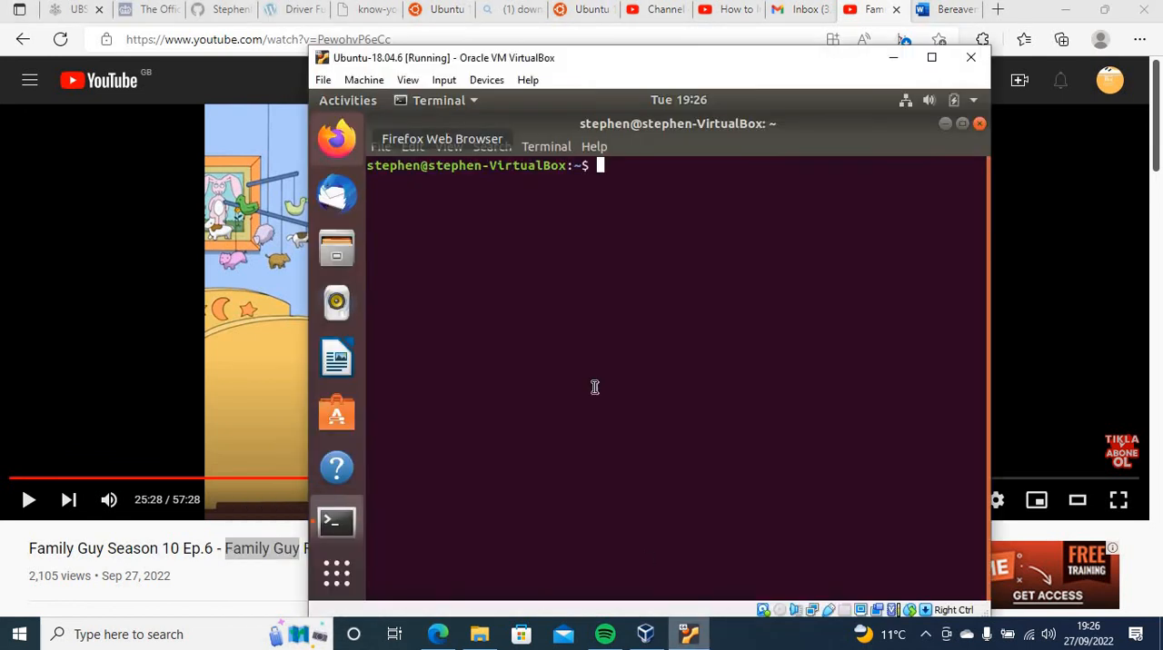
{"action": "right_click", "coordinate": [640, 183]}
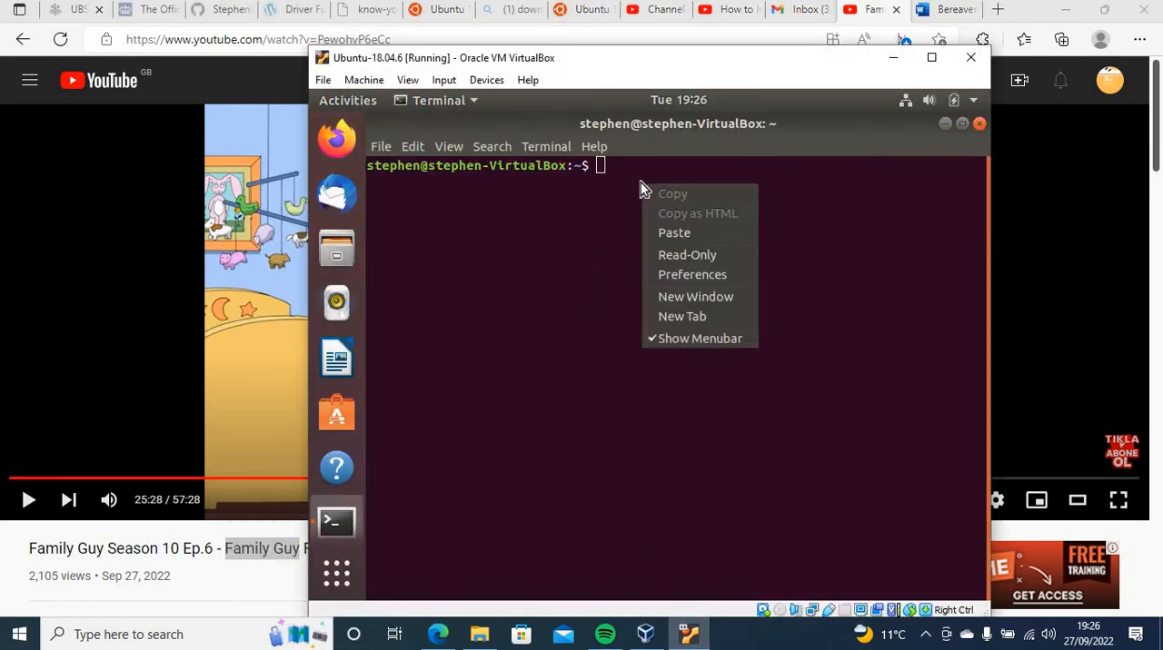
{"action": "left_click", "coordinate": [683, 233]}
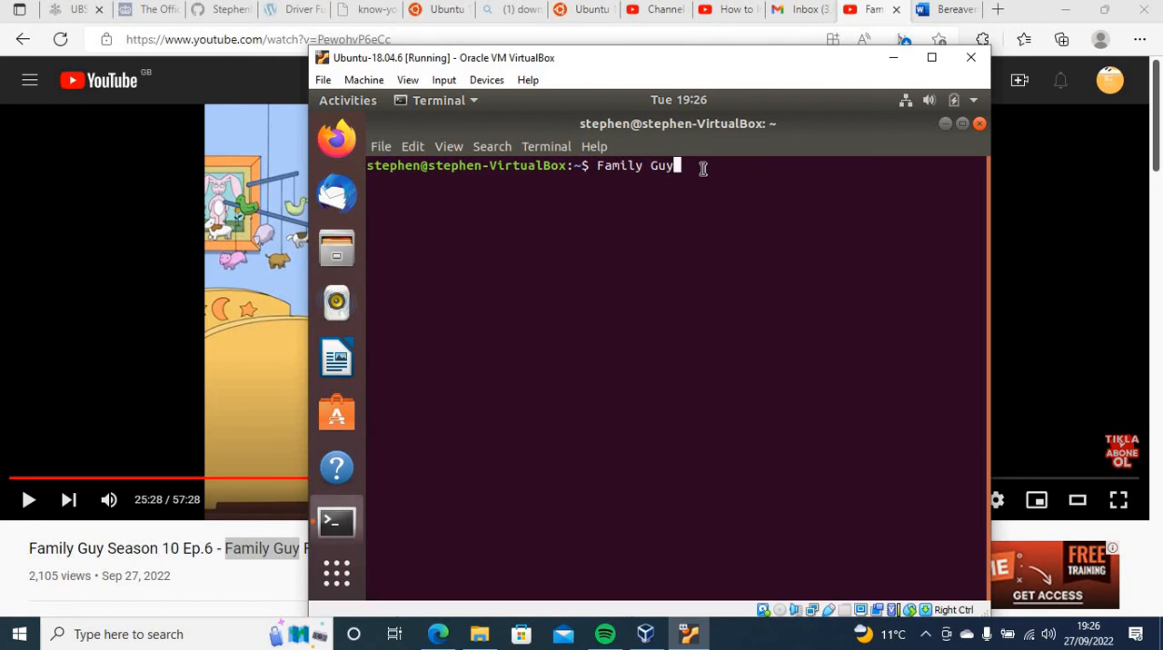
{"action": "key", "text": "BackSpace"}
{"action": "key", "text": "BackSpace"}
{"action": "key", "text": "BackSpace"}
{"action": "key", "text": "BackSpace"}
{"action": "key", "text": "BackSpace"}
{"action": "key", "text": "BackSpace"}
{"action": "key", "text": "BackSpace"}
{"action": "key", "text": "BackSpace"}
{"action": "key", "text": "BackSpace"}
{"action": "key", "text": "BackSpace"}
Minimise the Ubuntu terminal and enlarge the virtual machine window to full screen size
{"action": "left_click_drag", "start_coordinate": [993, 168], "coordinate": [1088, 171]}
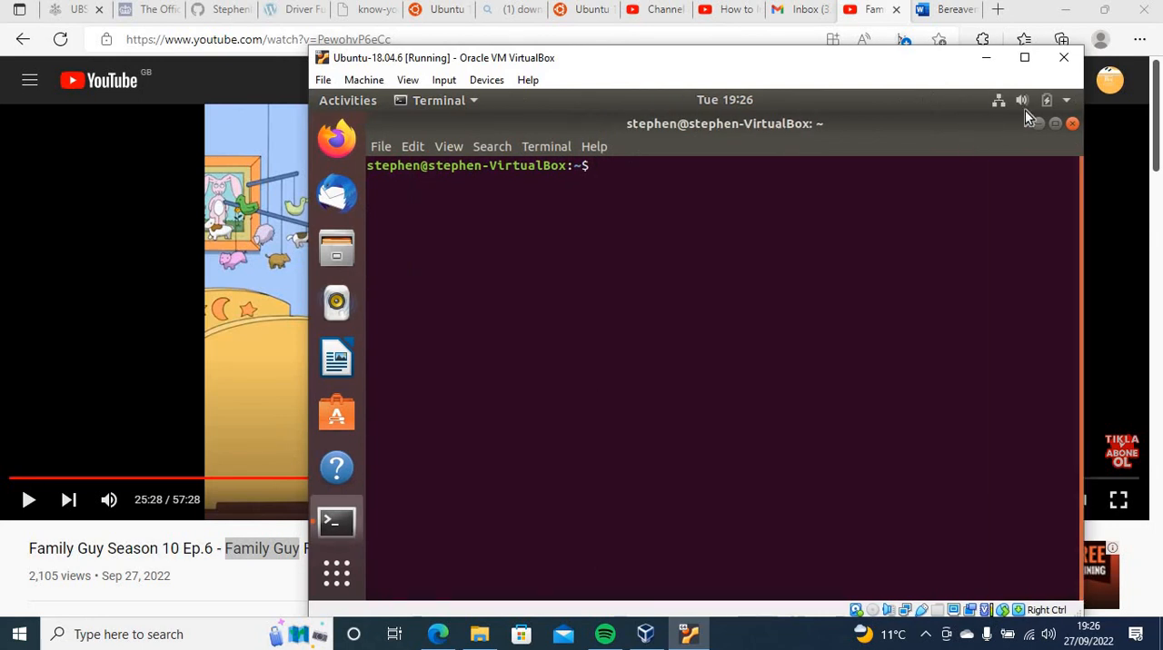
{"action": "left_click", "coordinate": [1037, 125]}
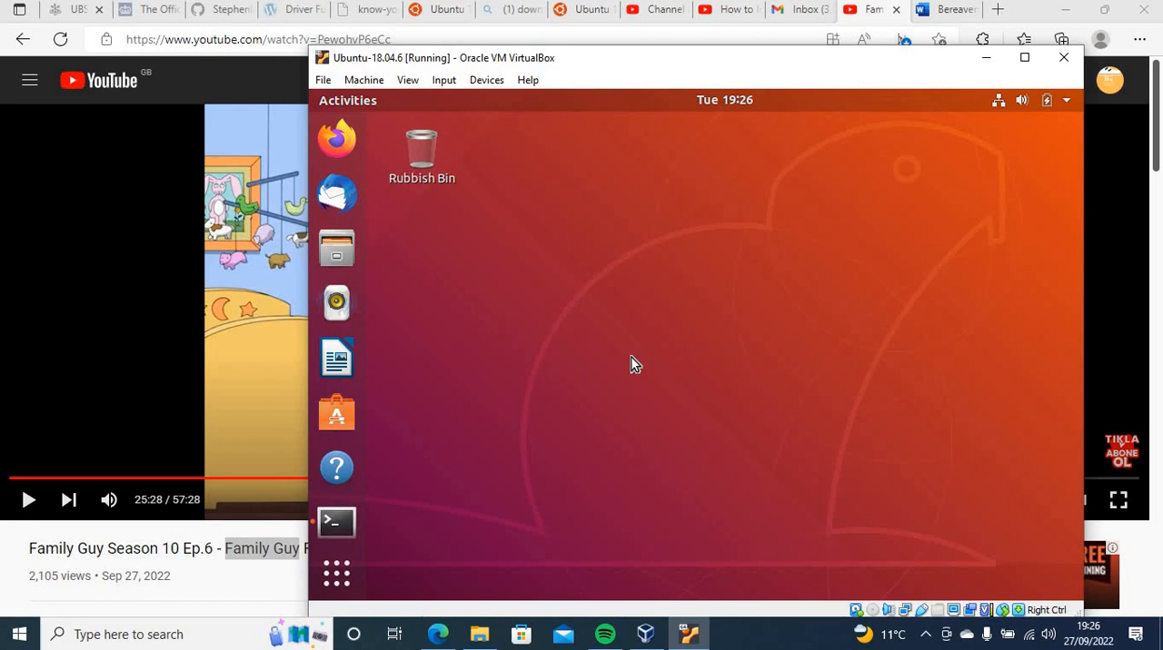
{"action": "left_click", "coordinate": [1023, 57]}
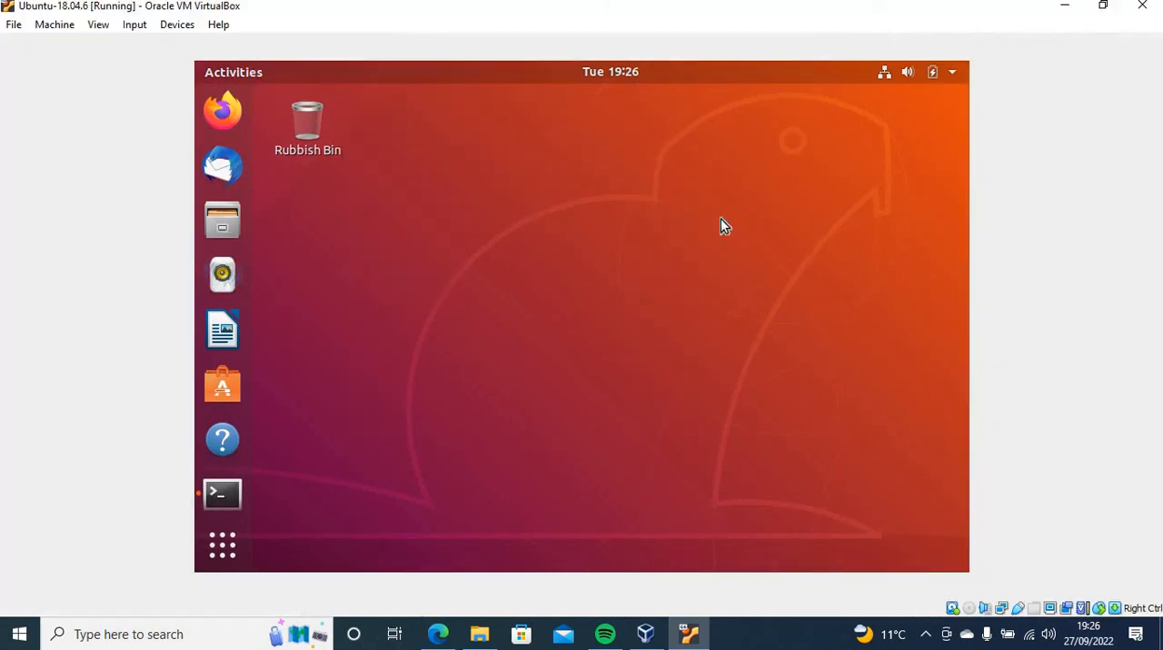